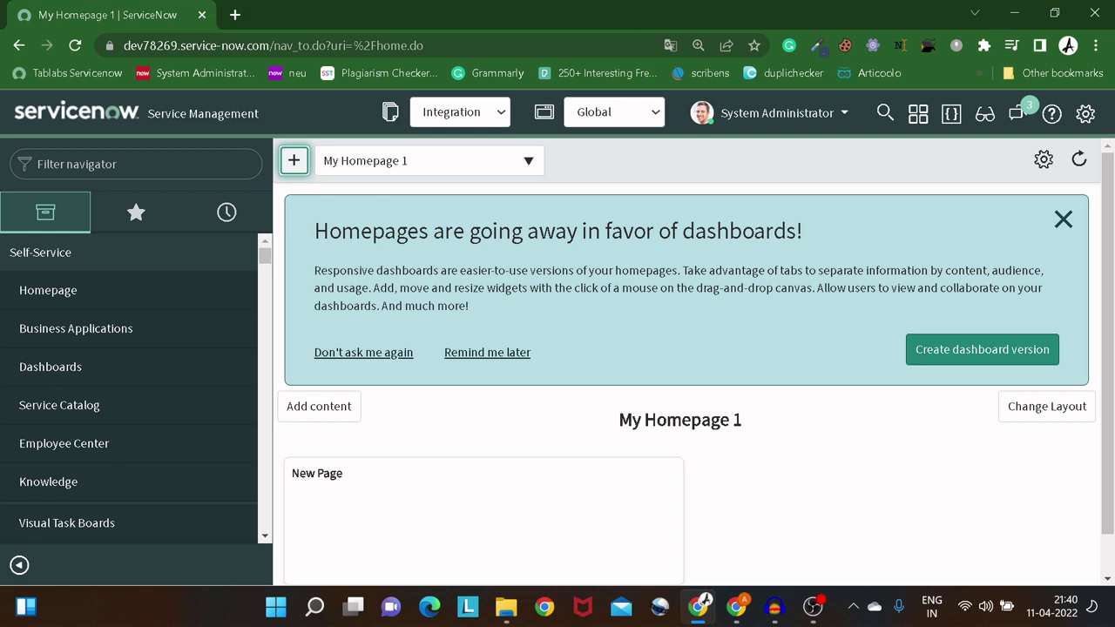
- Open the record list of the sys_user table using sys_user.LIST
left_click(131, 164)
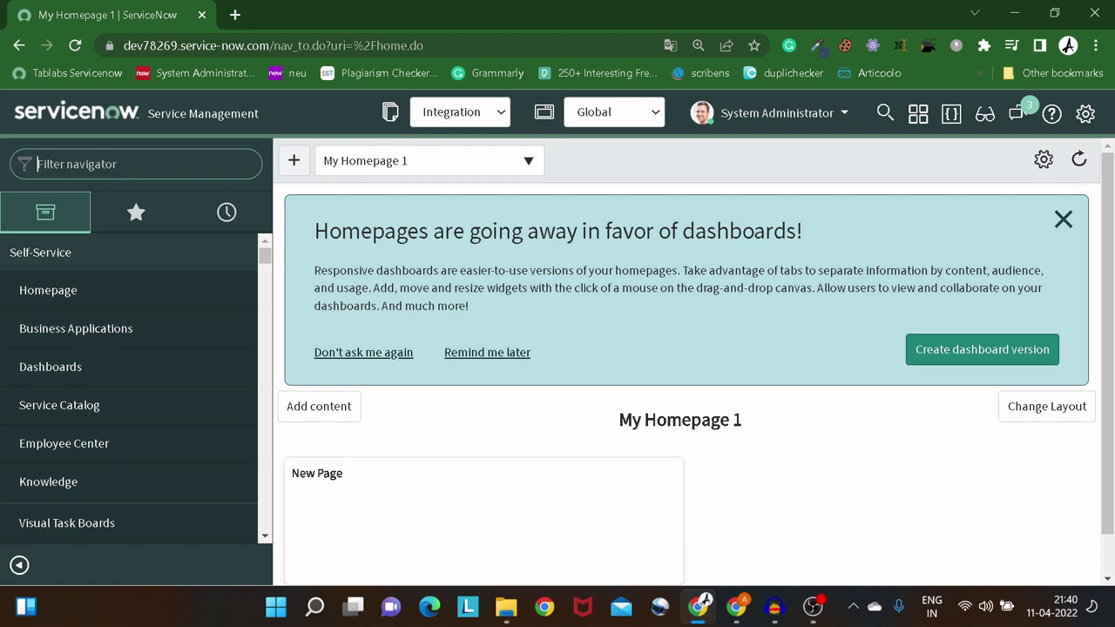
type("sys")
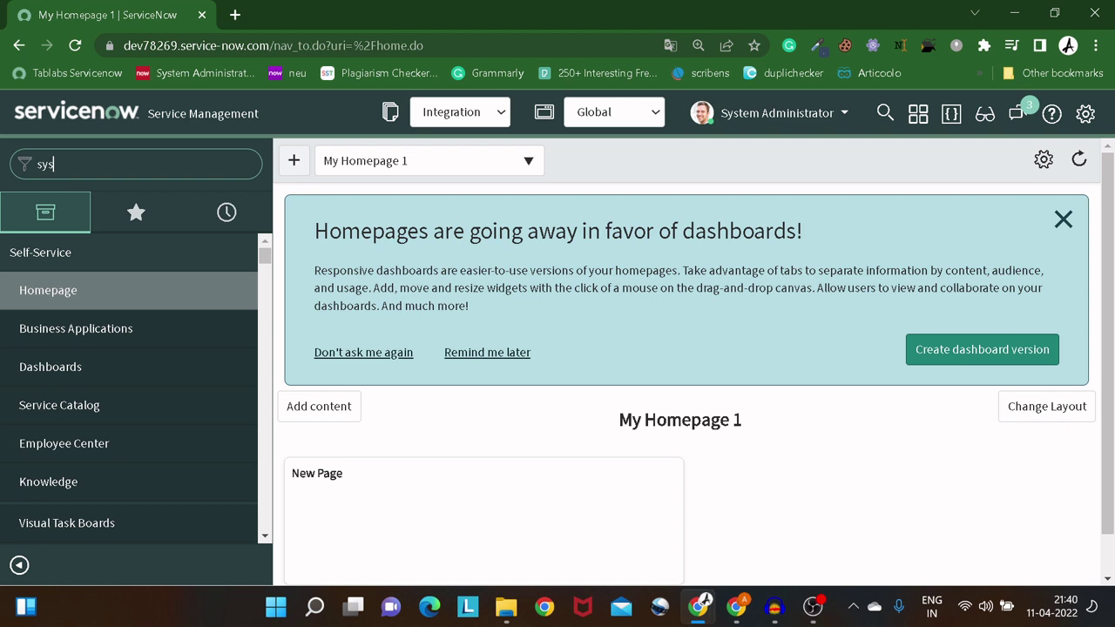
type("_user")
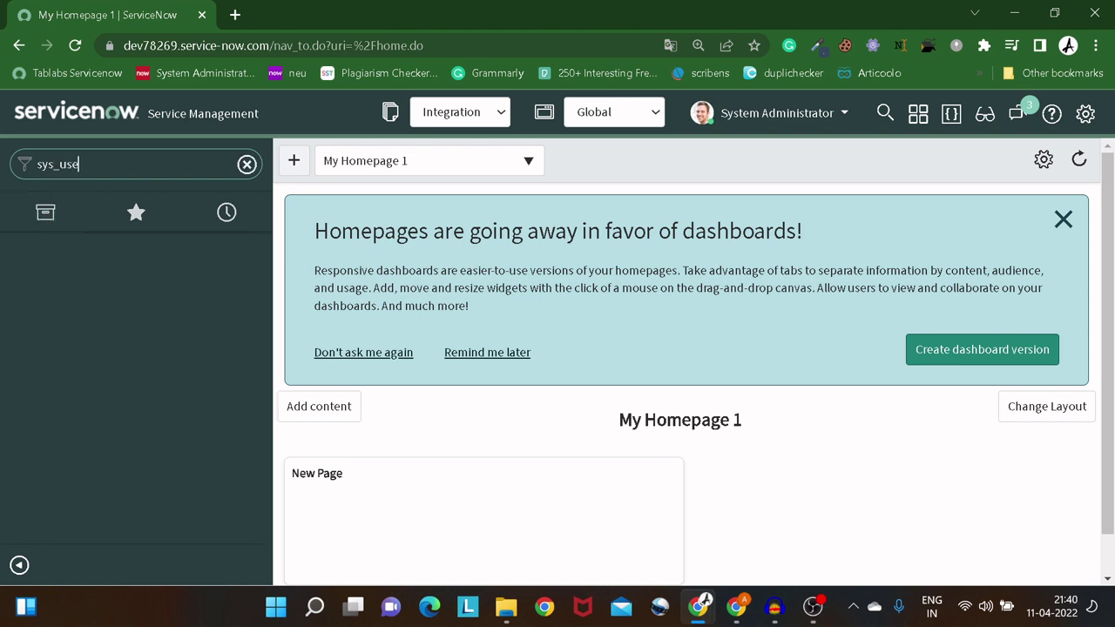
type(".LIST")
key("Return")
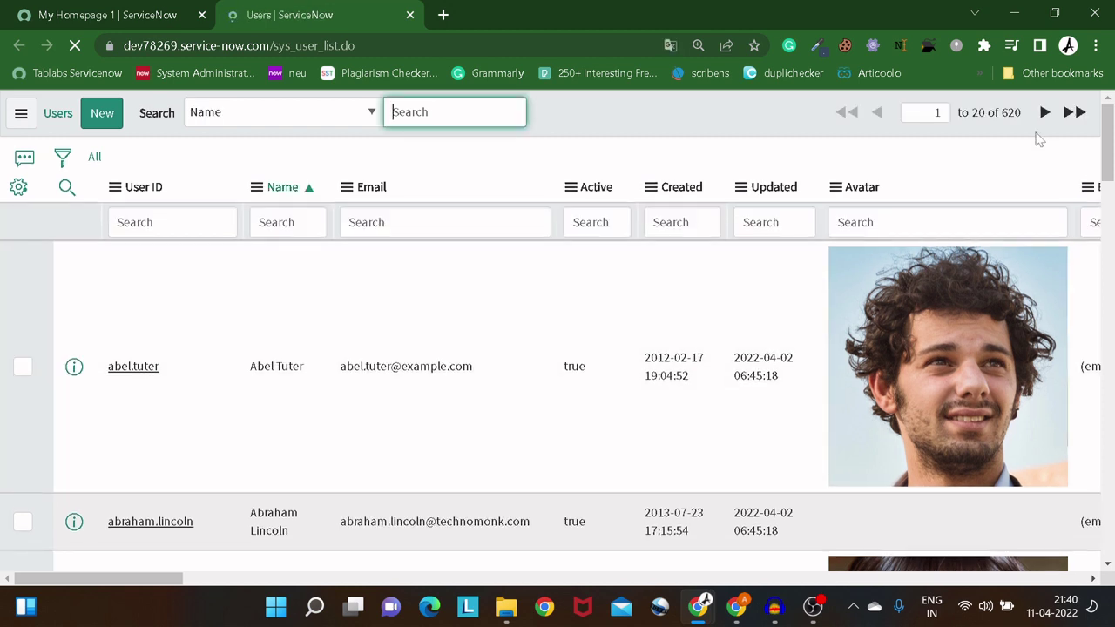
- Filter the Users list to records whose User ID starts with z
left_click(201, 222)
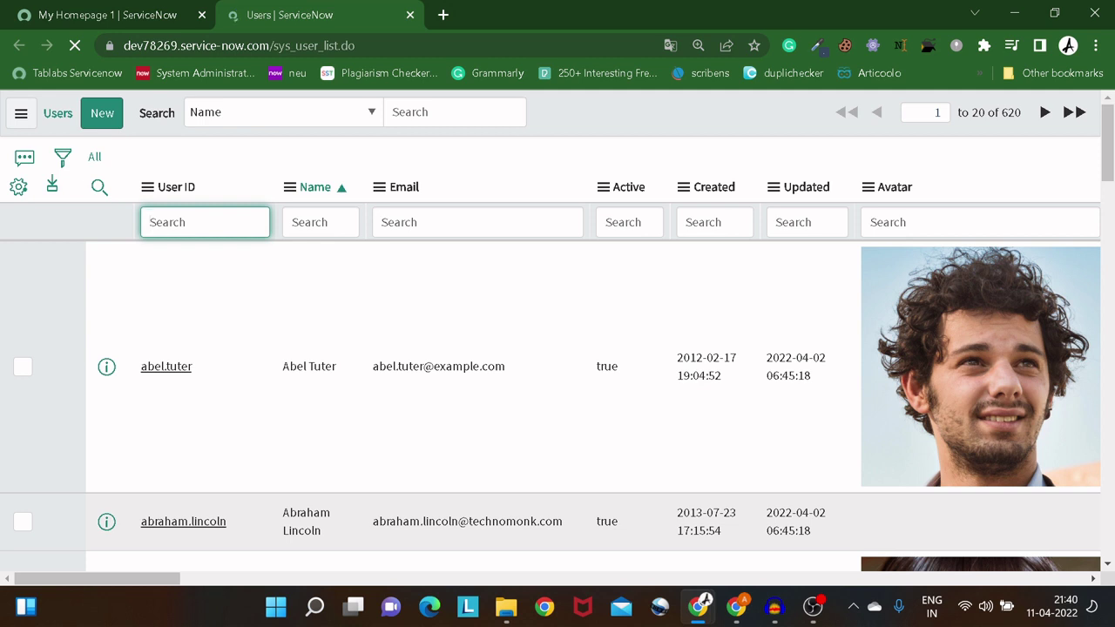
type("z")
key("Return")
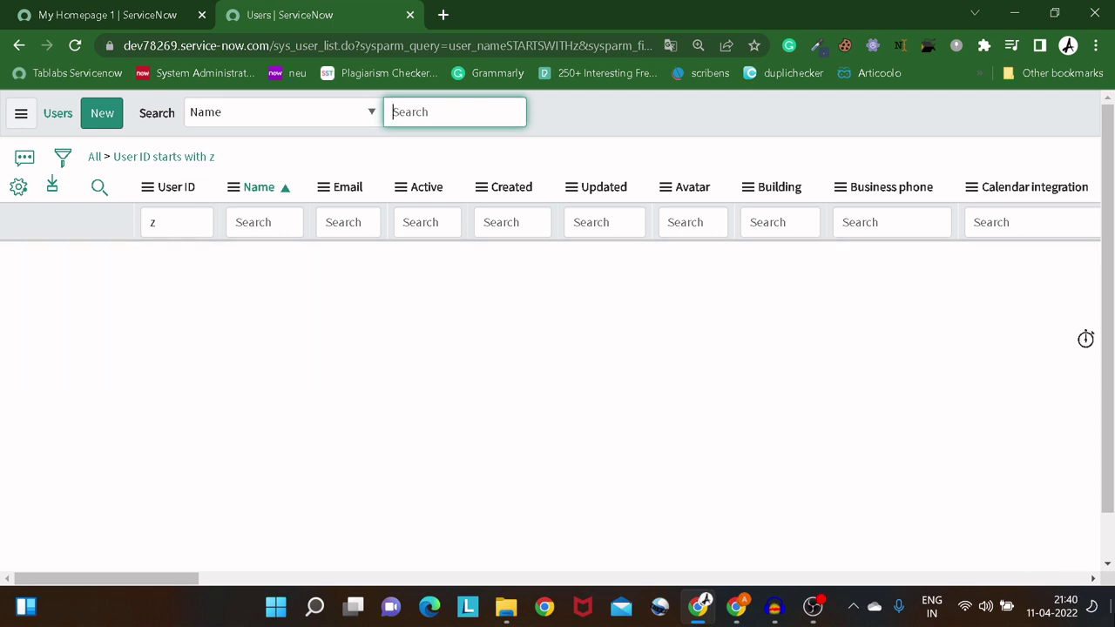
- Open the sys_userExcel workbook from the desktop and examine the user names it contains, then minimize it
left_click(1113, 610)
double_click(440, 94)
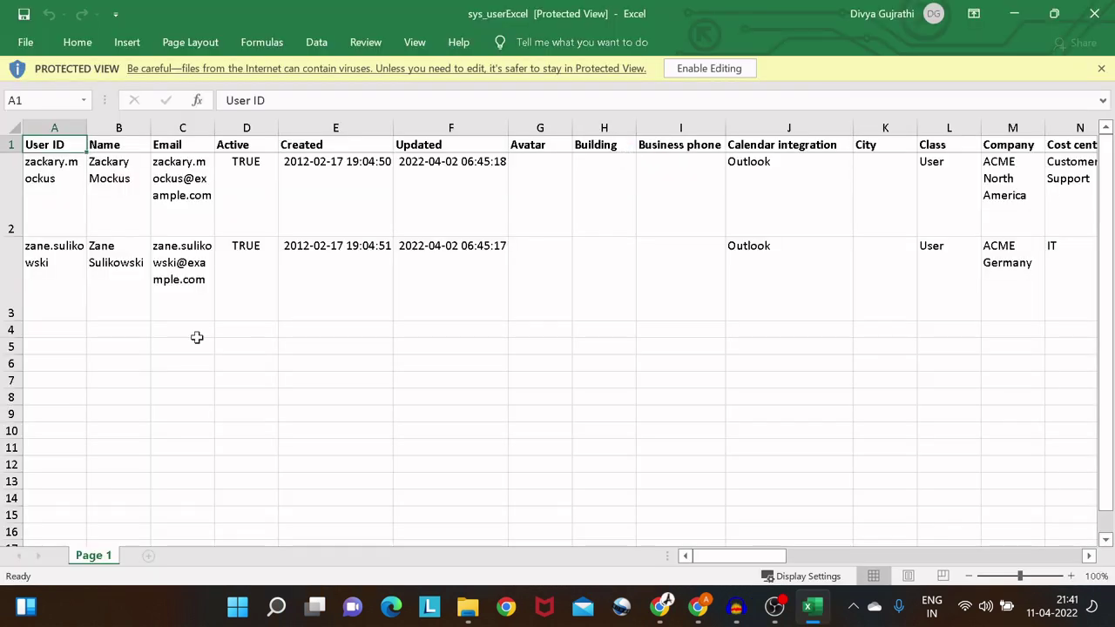
left_click(115, 198)
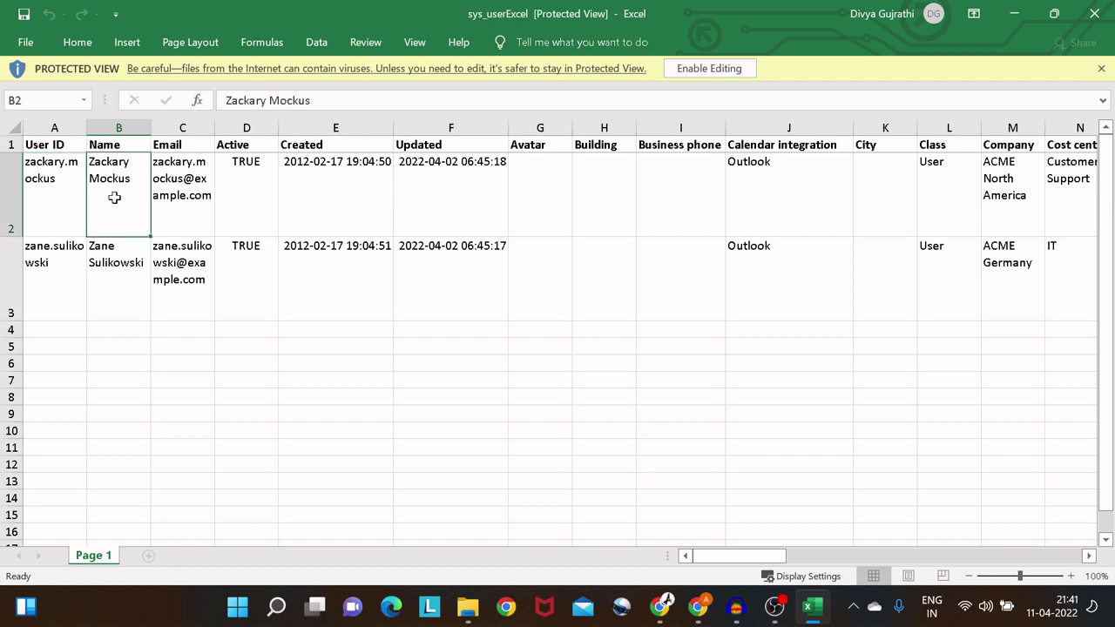
left_click(123, 259)
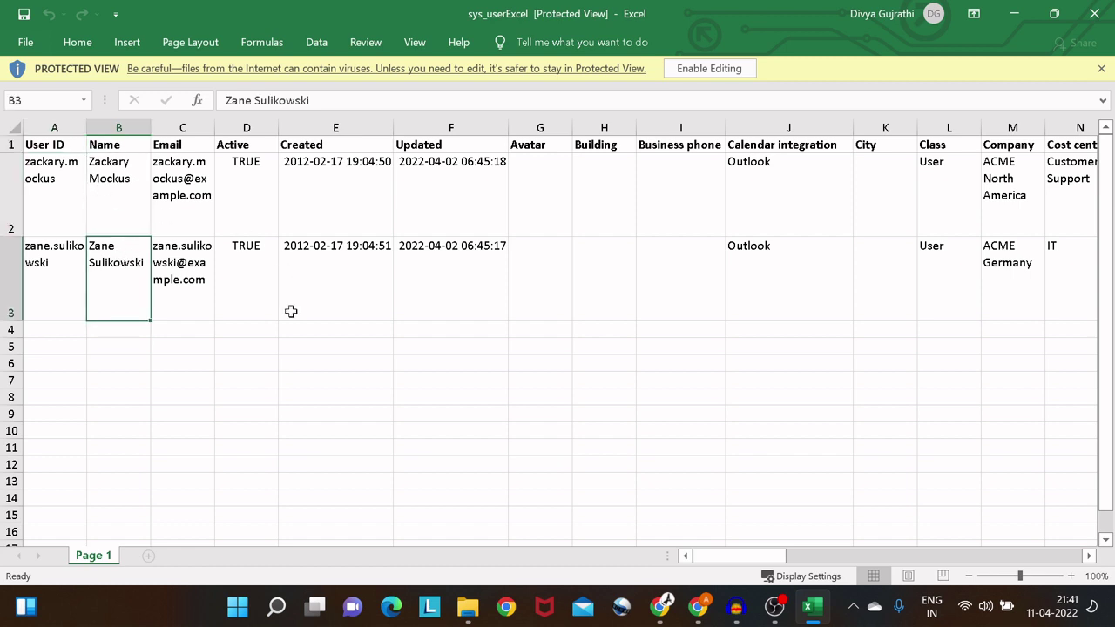
left_click(1014, 15)
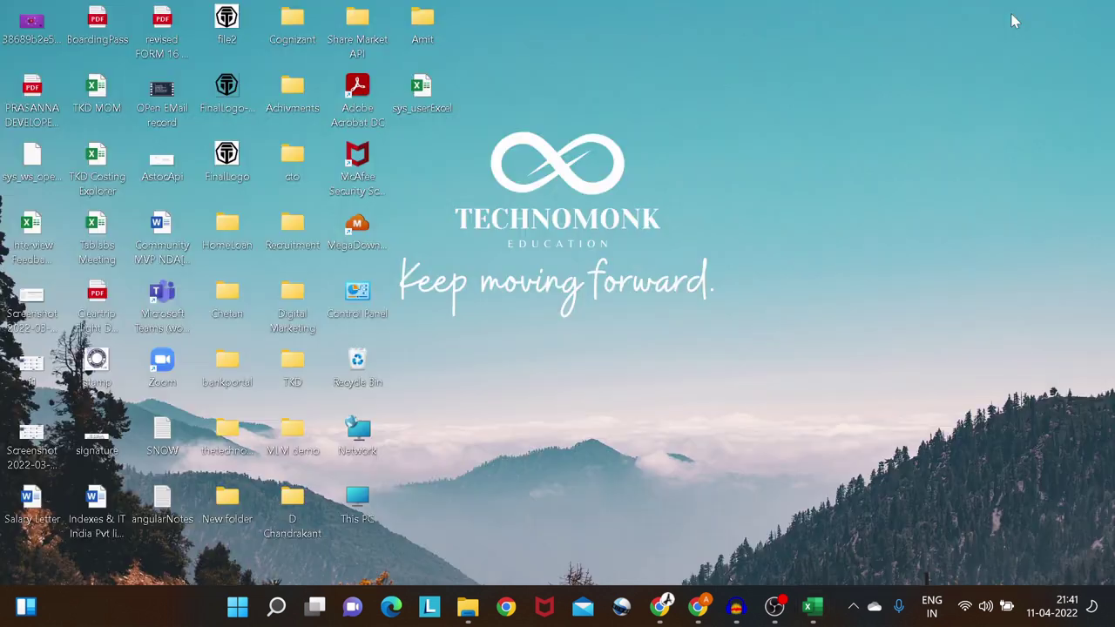
- Switch back to ServiceNow in Chrome, filter the homepage's navigator for "integration" and open IntegrationHub - Import
mouse_move(646, 603)
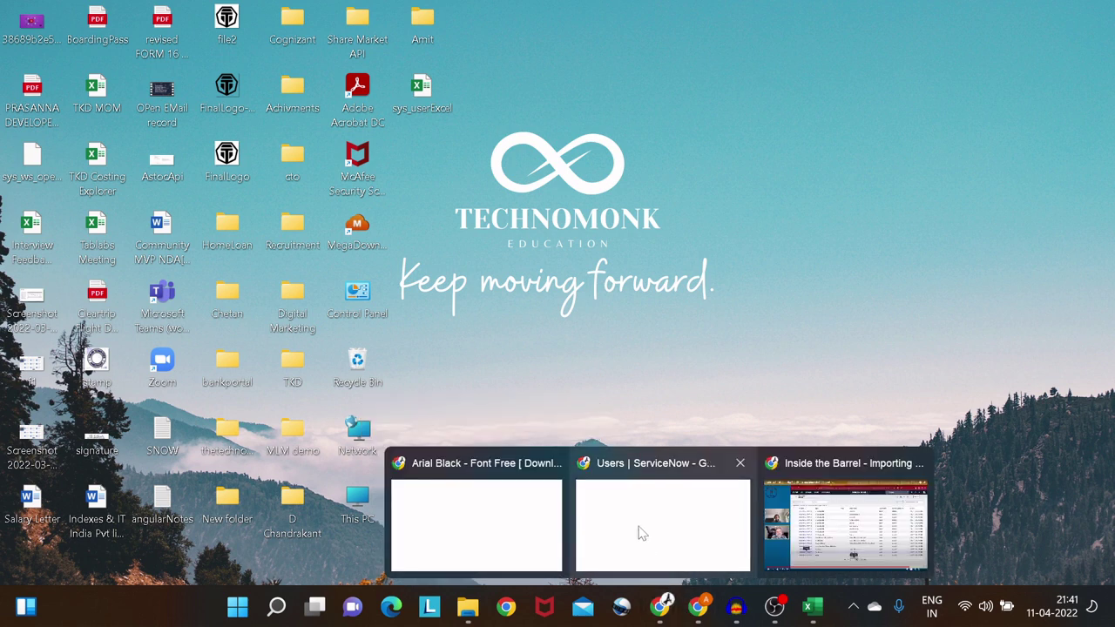
left_click(640, 533)
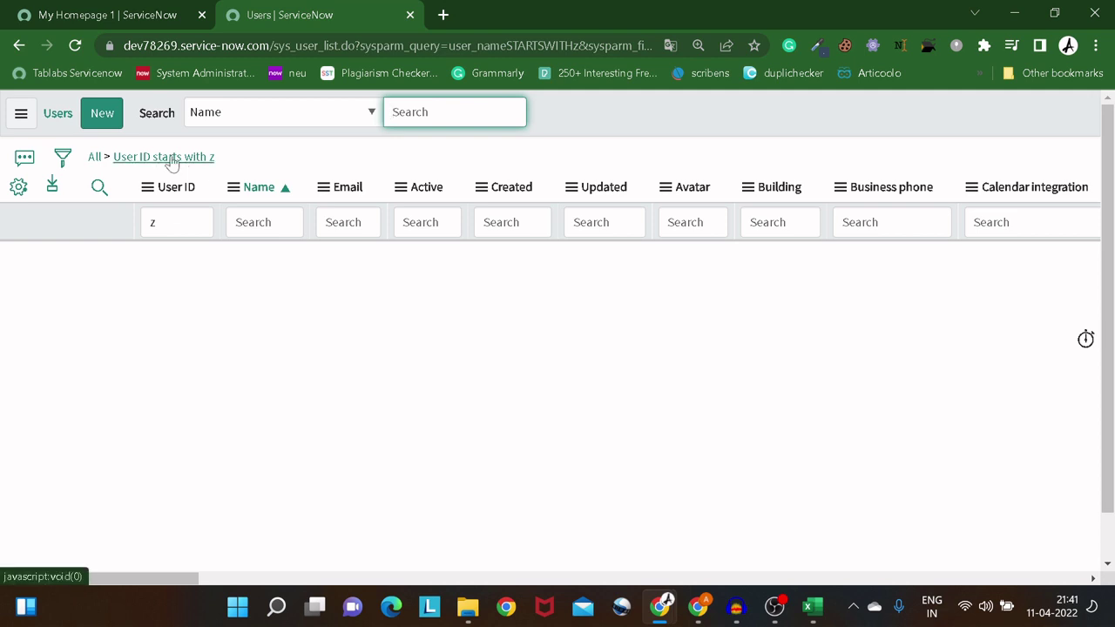
left_click(80, 14)
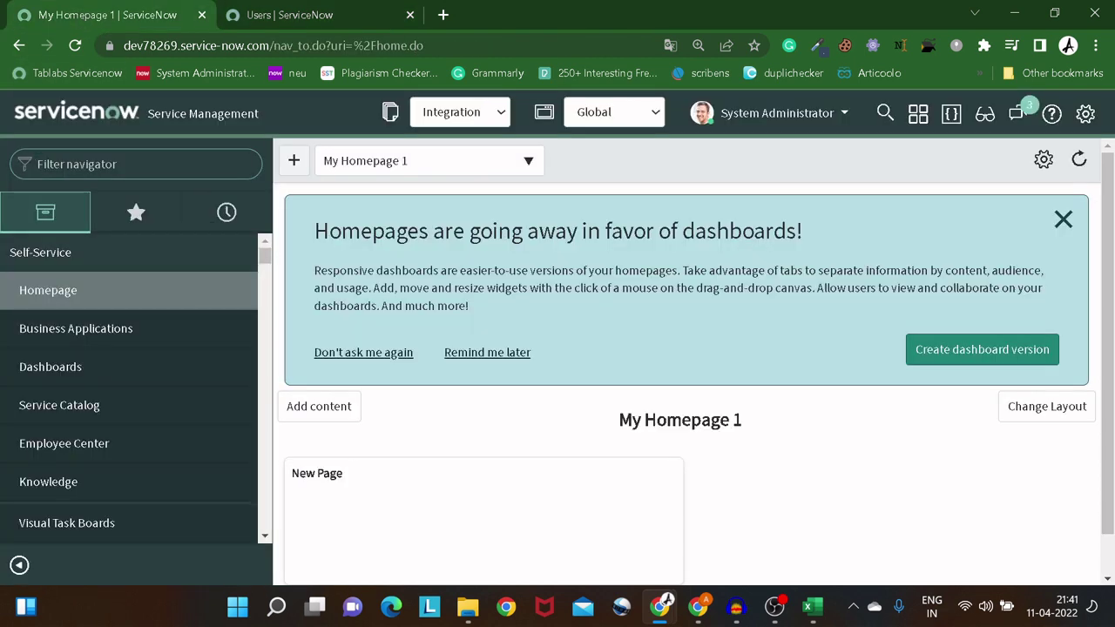
type("in")
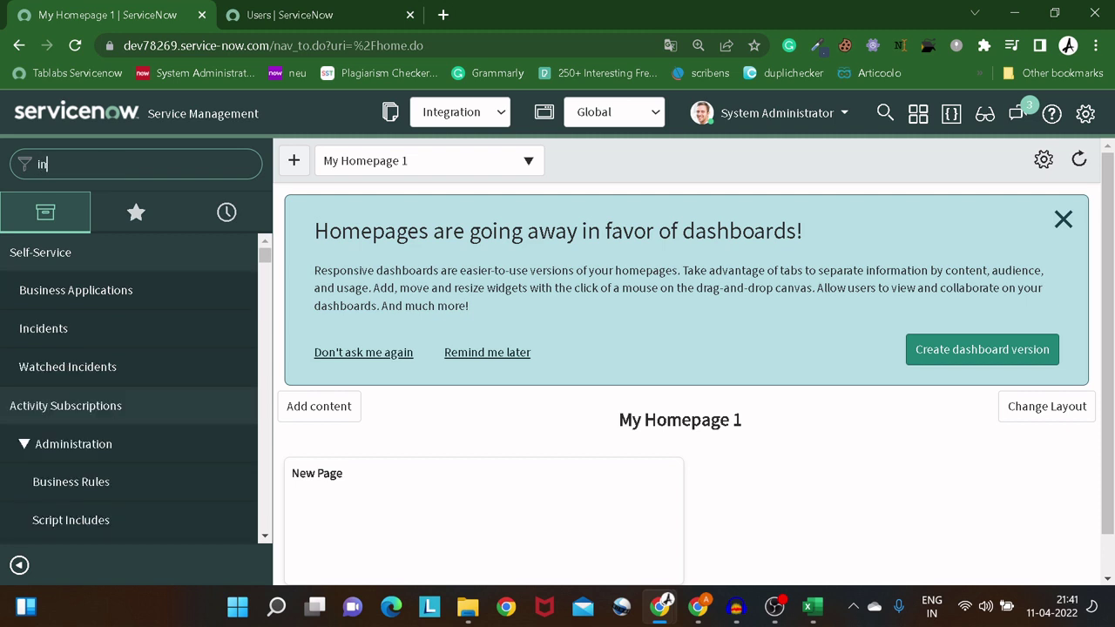
type("te")
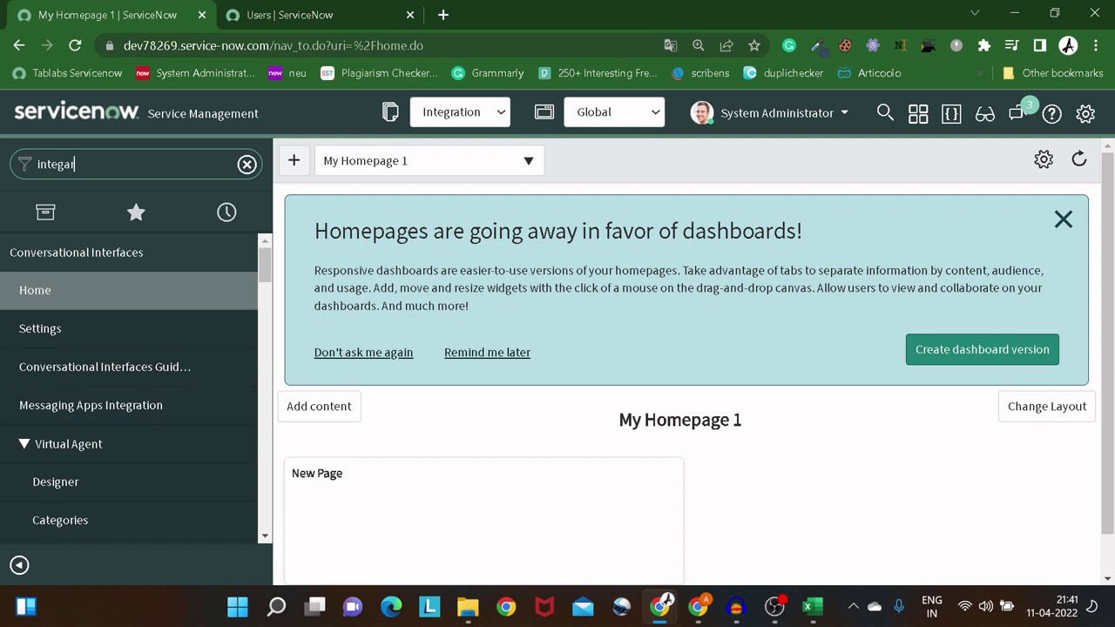
type("gration")
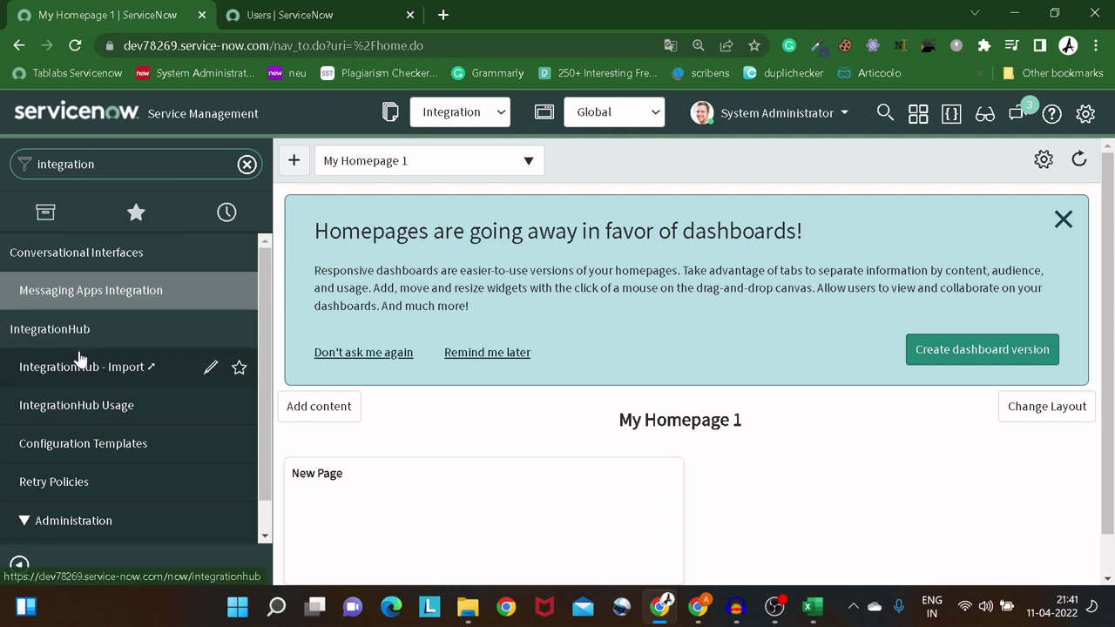
left_click(75, 370)
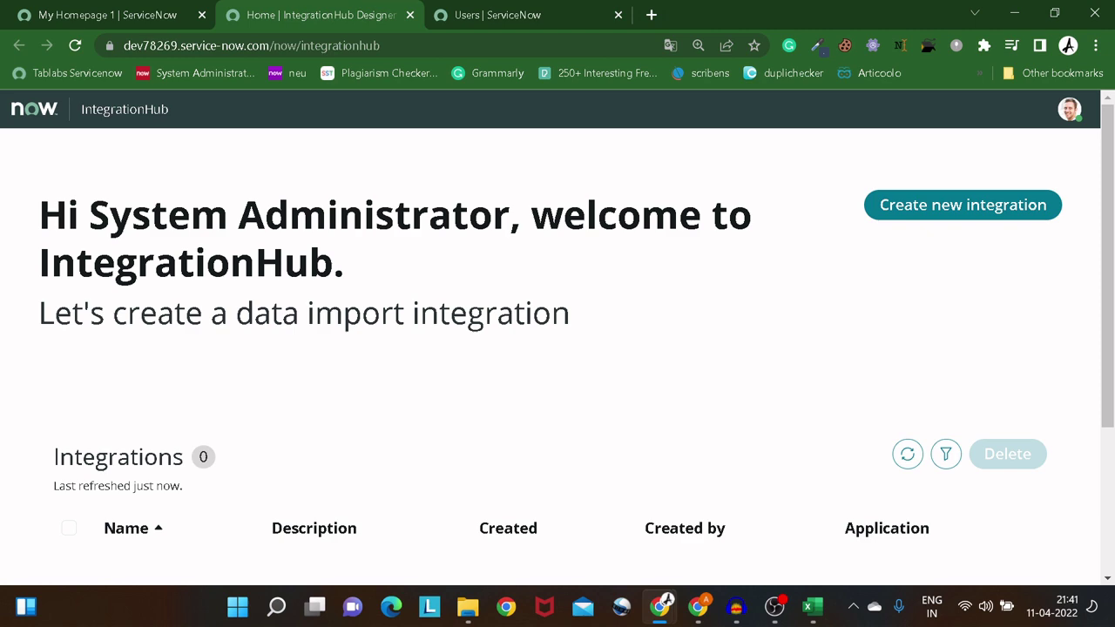
- Create a new data import integration and name it "Import users"
scroll(530, 316, "down", 3)
scroll(531, 316, "up", 3)
scroll(343, 366, "down", 3)
scroll(438, 433, "up", 3)
left_click(926, 208)
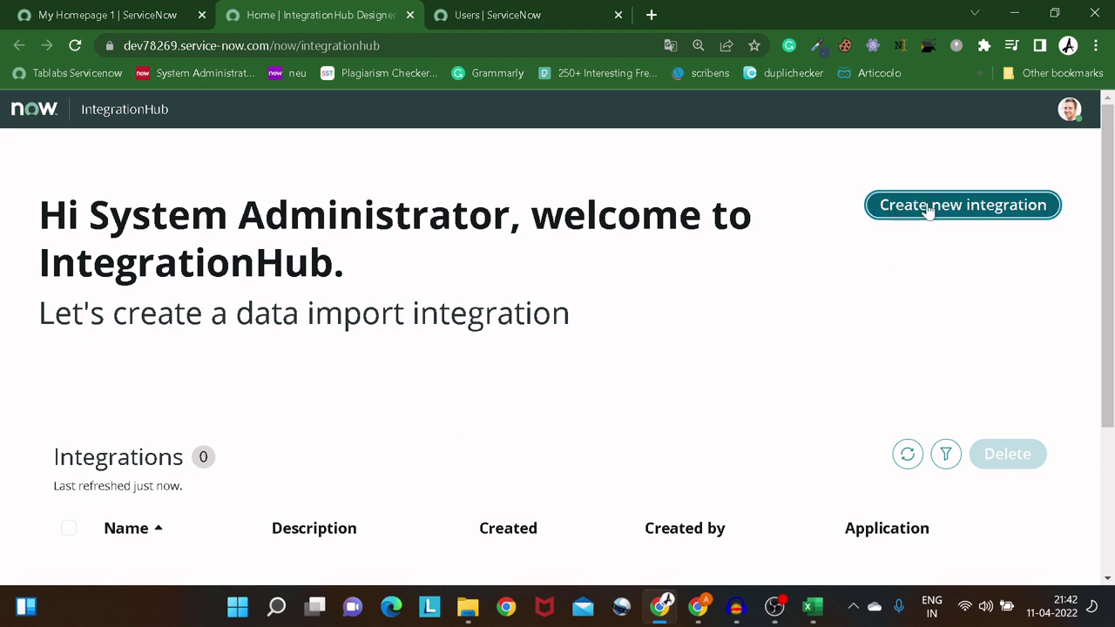
left_click(261, 373)
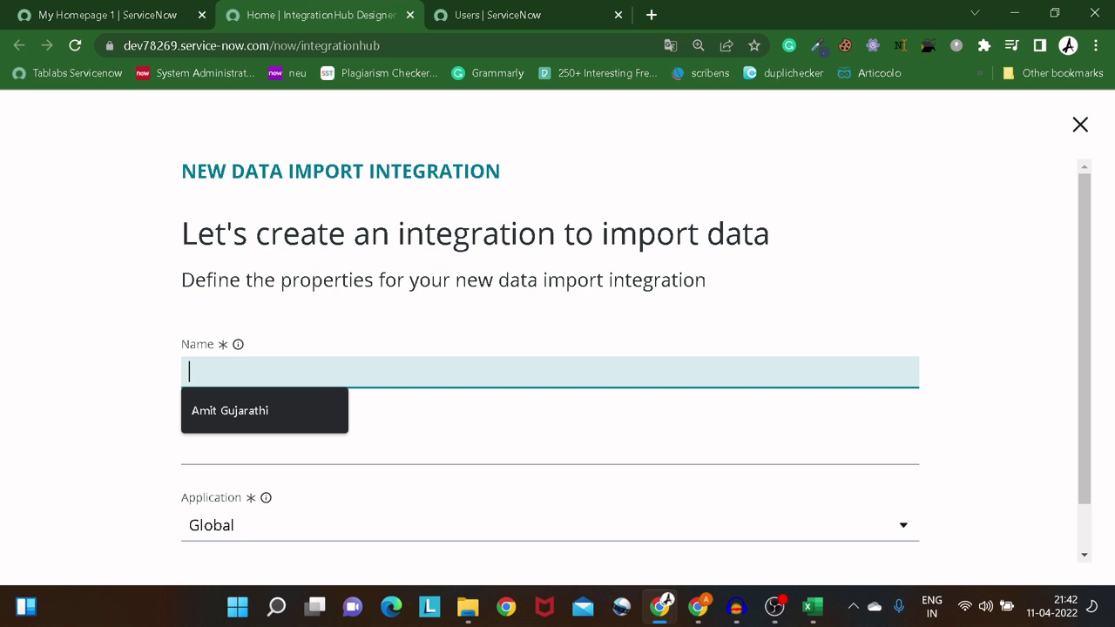
type("Imn")
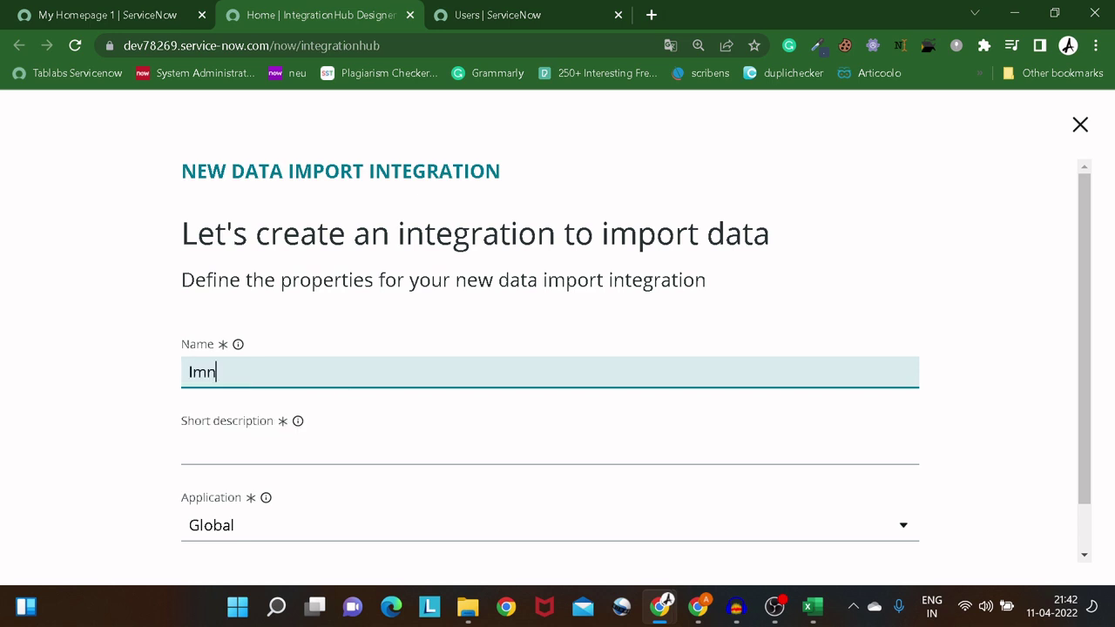
key("BackSpace")
type("port users")
- Enter the short description "import users From excel to sys_user table" and save the integration properties to continue
key("Tab")
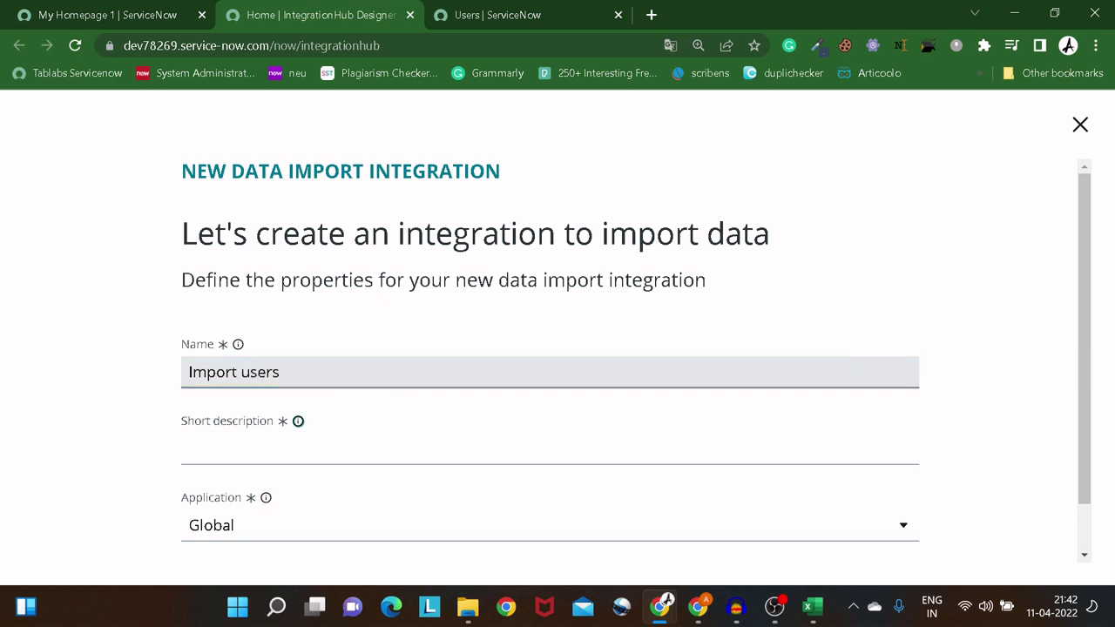
key("Tab")
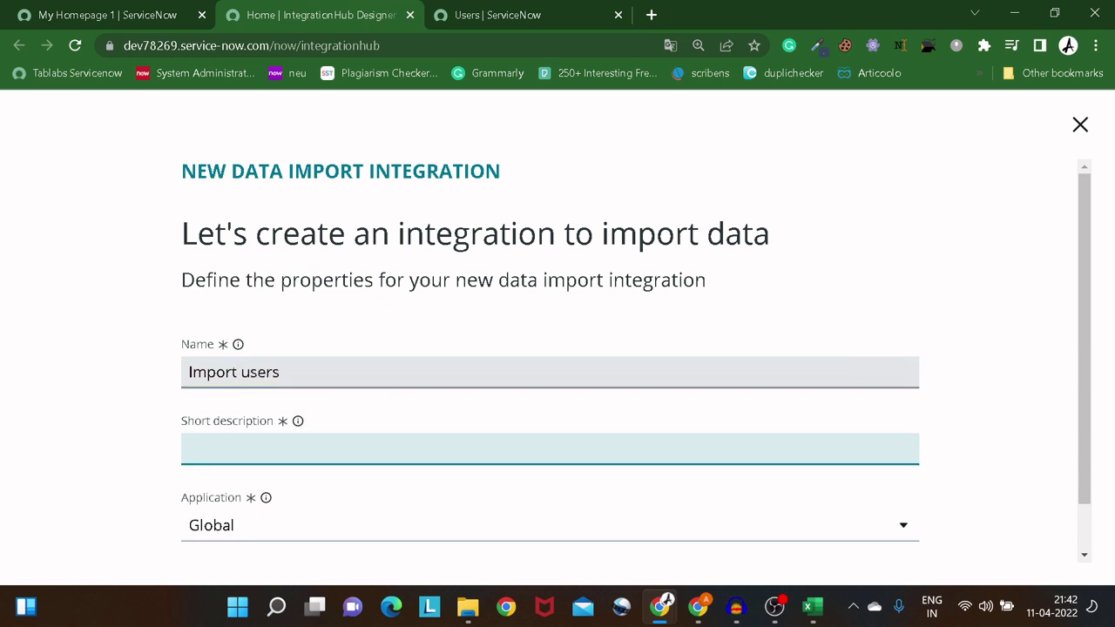
type("import users fromm excel to sys_user table")
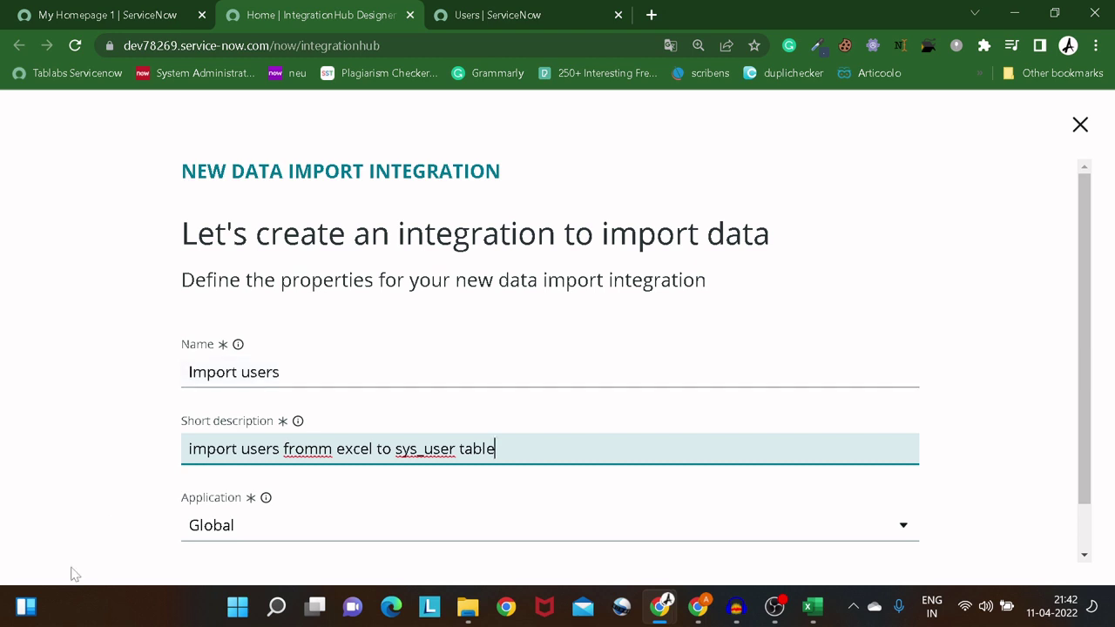
right_click(305, 451)
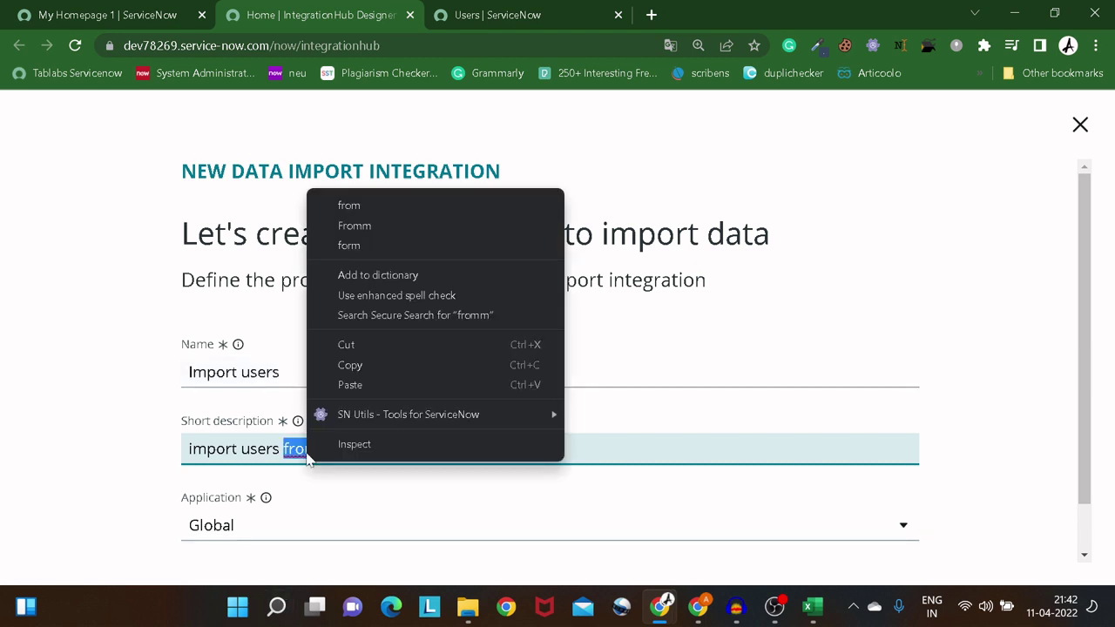
left_click(347, 228)
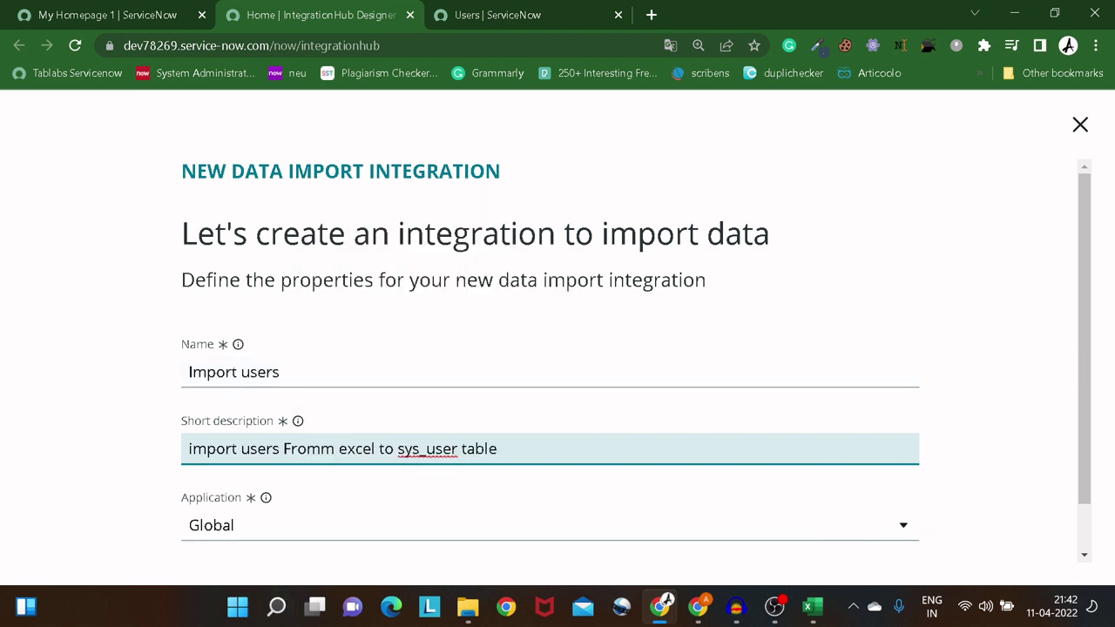
key("BackSpace")
scroll(150, 483, "down", 1)
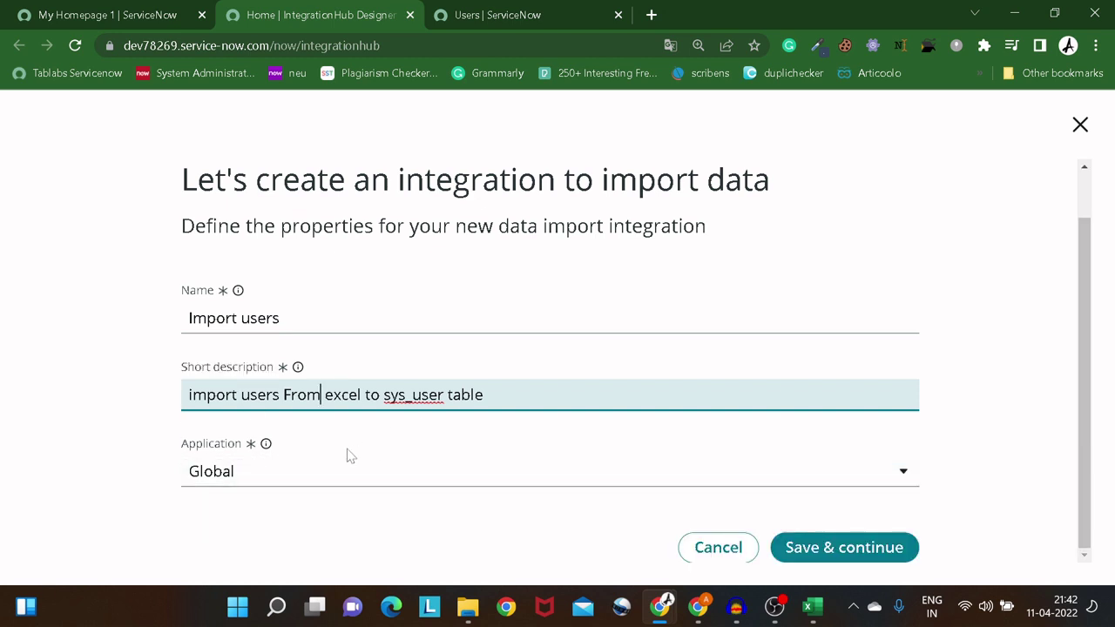
left_click(807, 547)
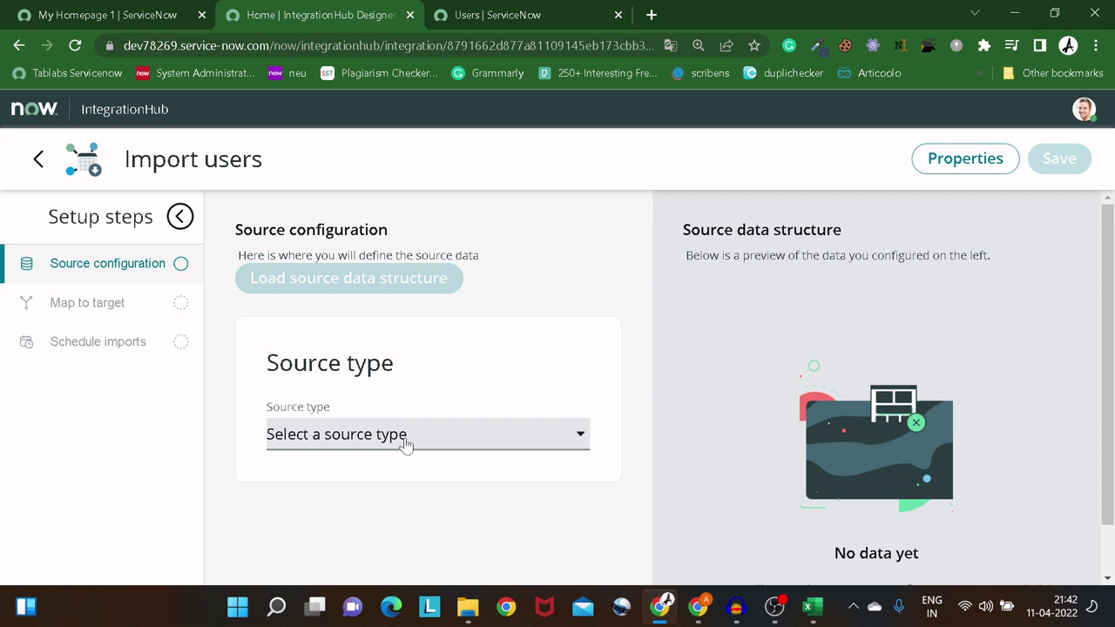
- Set the integration's source type to an ad-hoc file in Excel (.xlsx/.xls) format
scroll(413, 342, "down", 1)
left_click(406, 377)
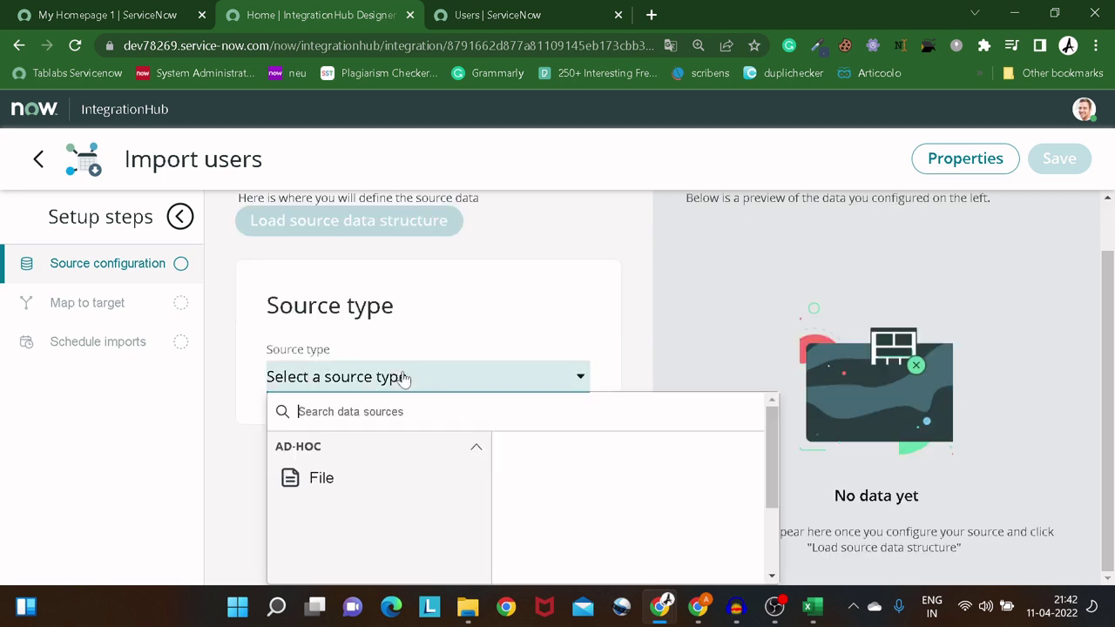
left_click(361, 477)
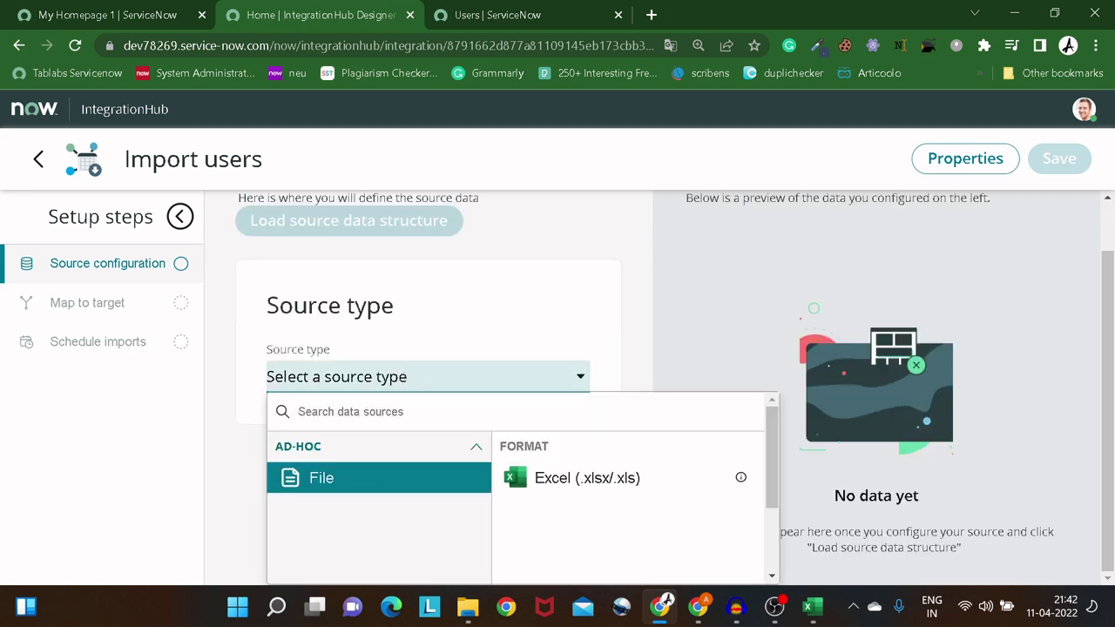
left_click(566, 489)
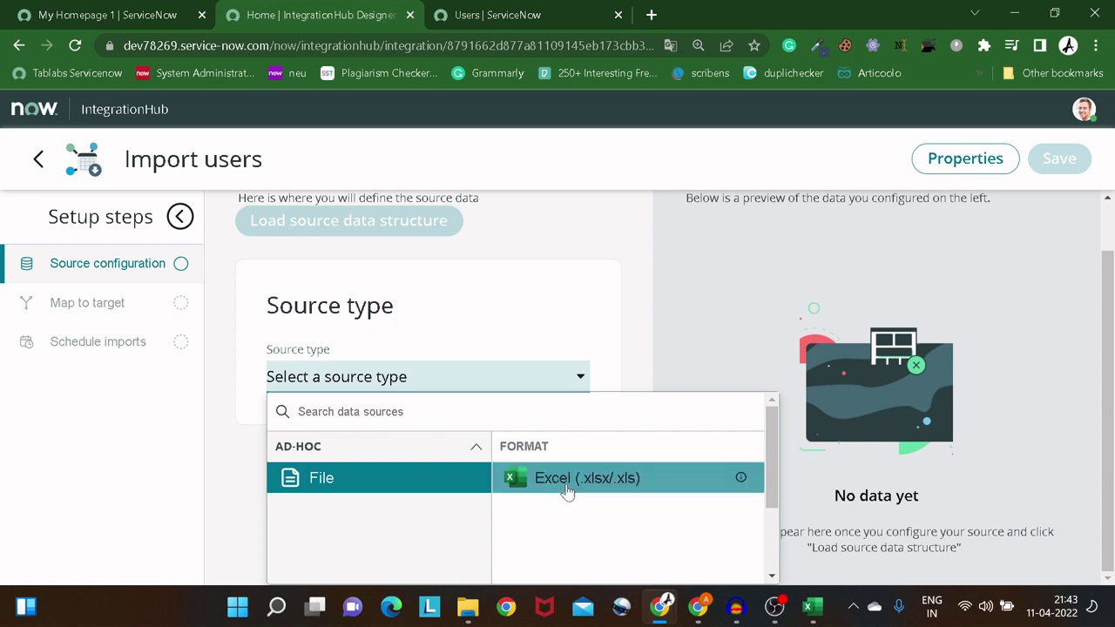
scroll(461, 397, "down", 2)
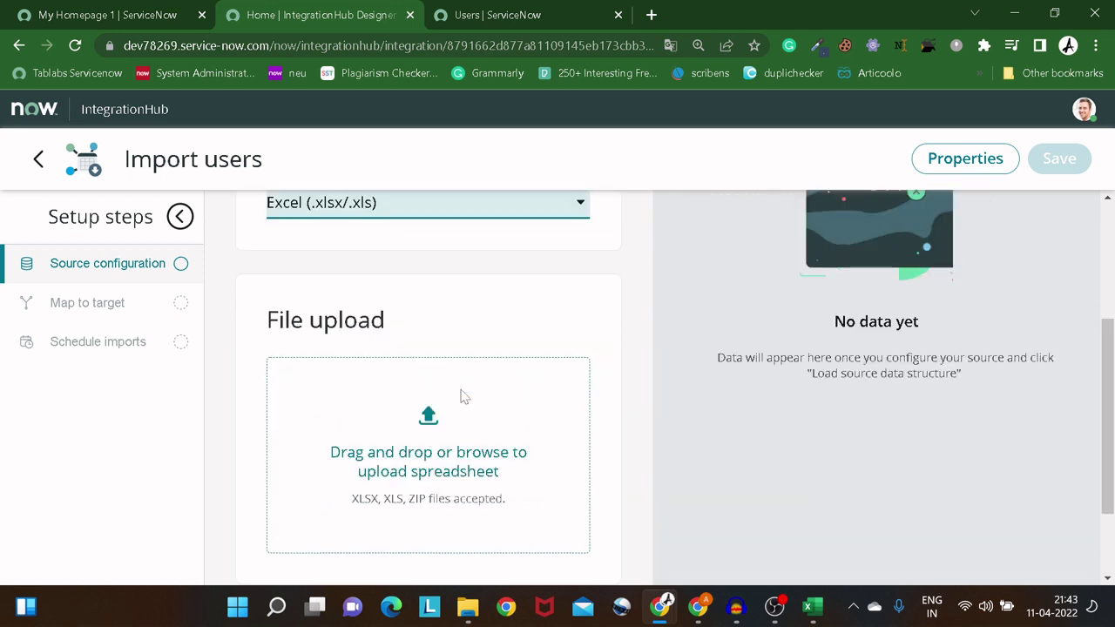
scroll(464, 396, "up", 1)
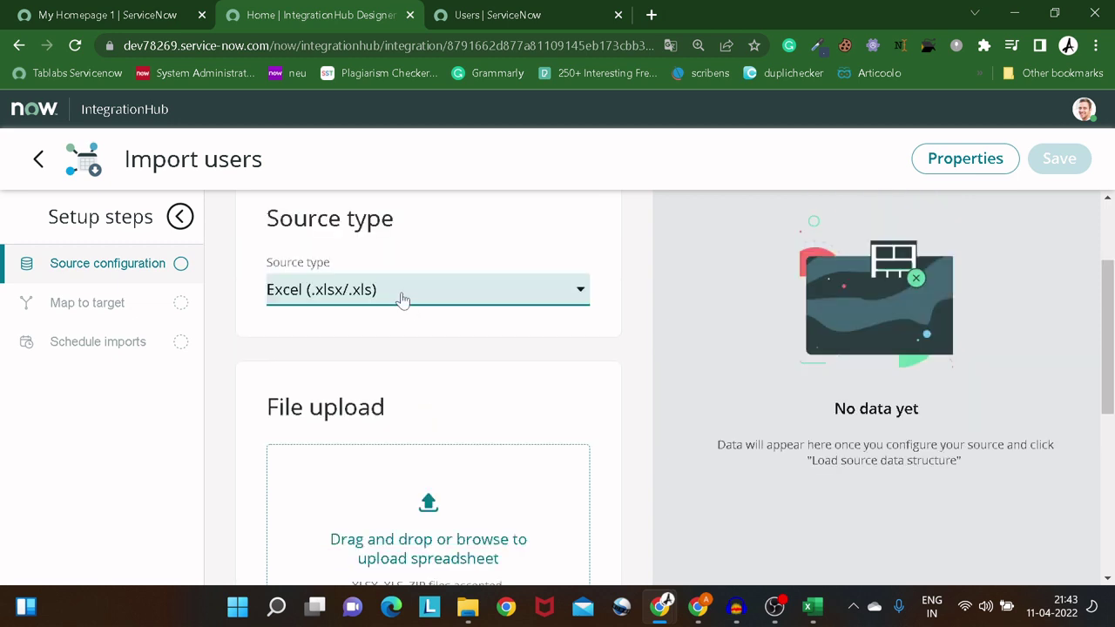
- Upload the sys_userExcel spreadsheet from the Desktop as the integration's source file
scroll(426, 326, "down", 2)
scroll(426, 326, "up", 2)
key("ctrl+minus")
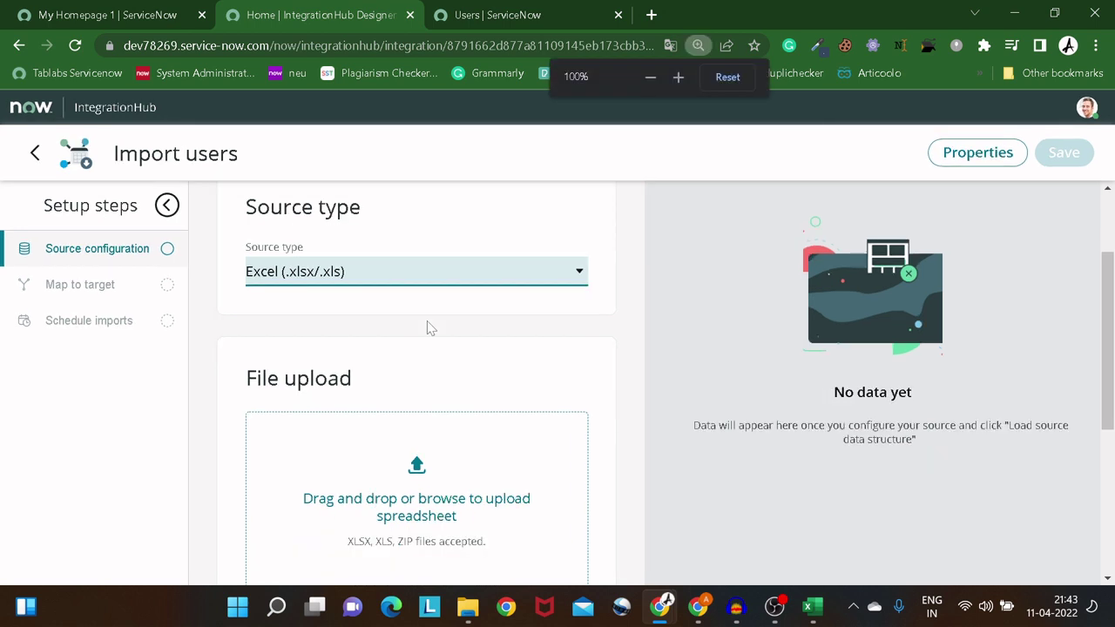
scroll(441, 331, "down", 1)
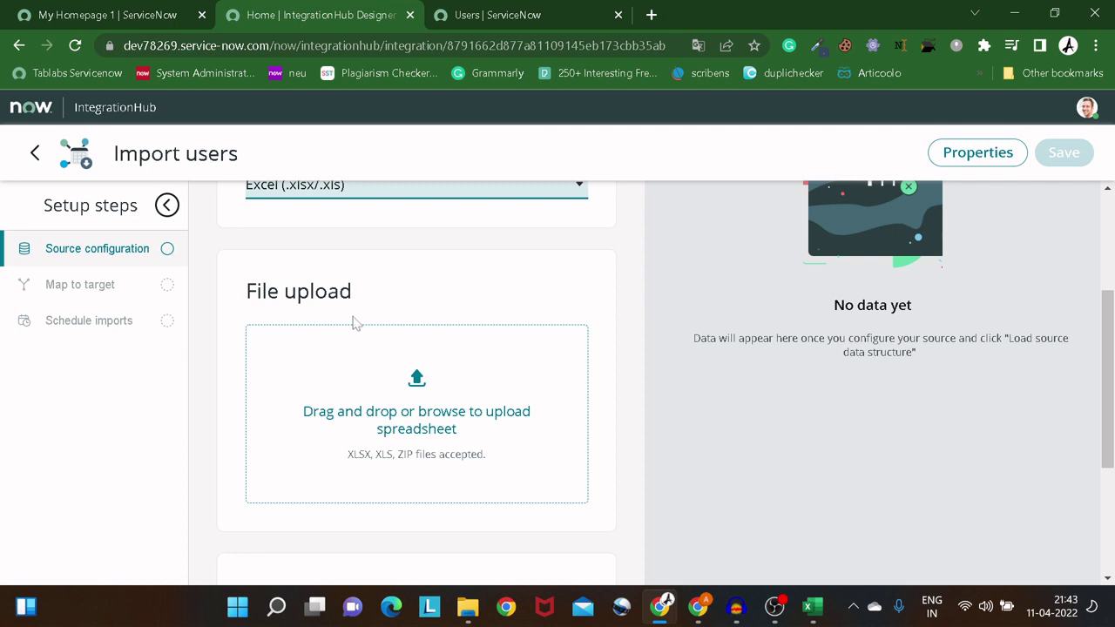
left_click(427, 427)
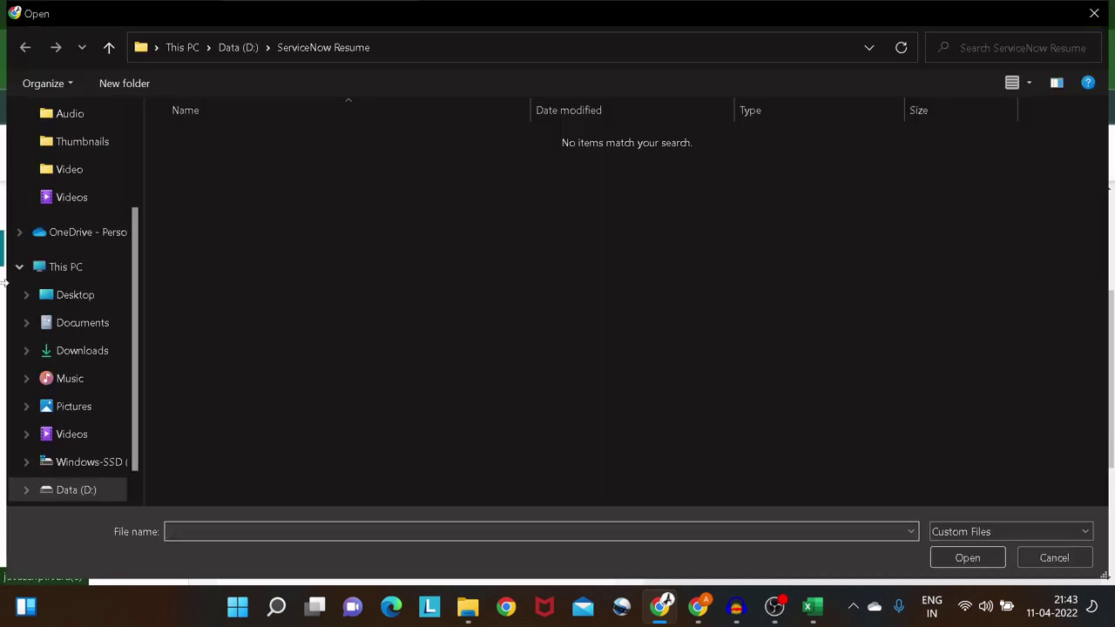
left_click(61, 299)
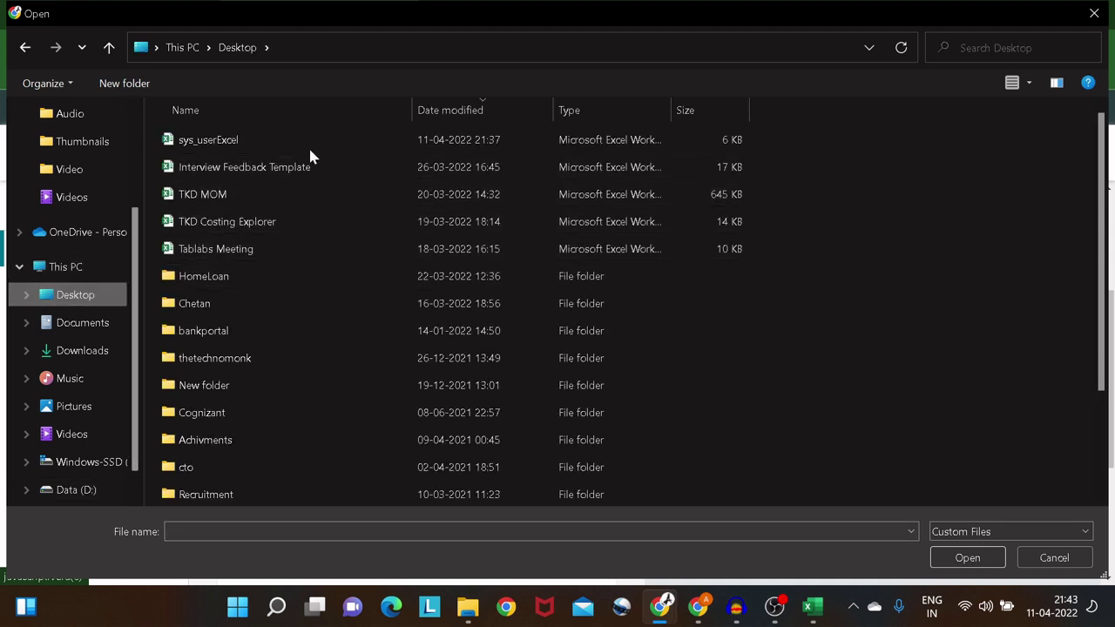
double_click(296, 142)
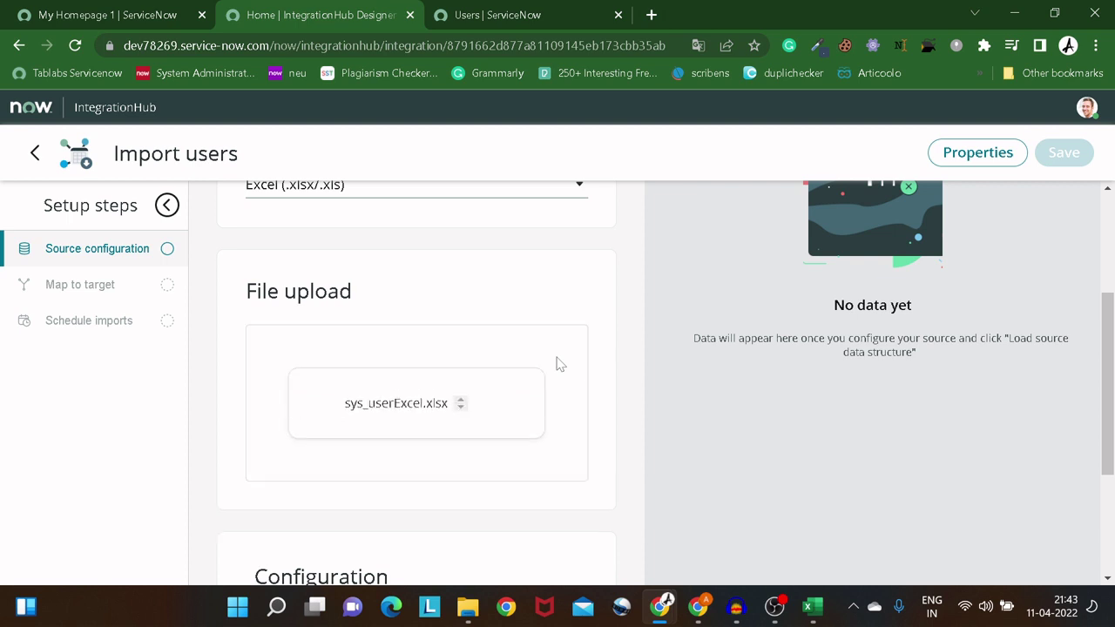
- Load the source data structure from the uploaded spreadsheet
scroll(477, 394, "down", 2)
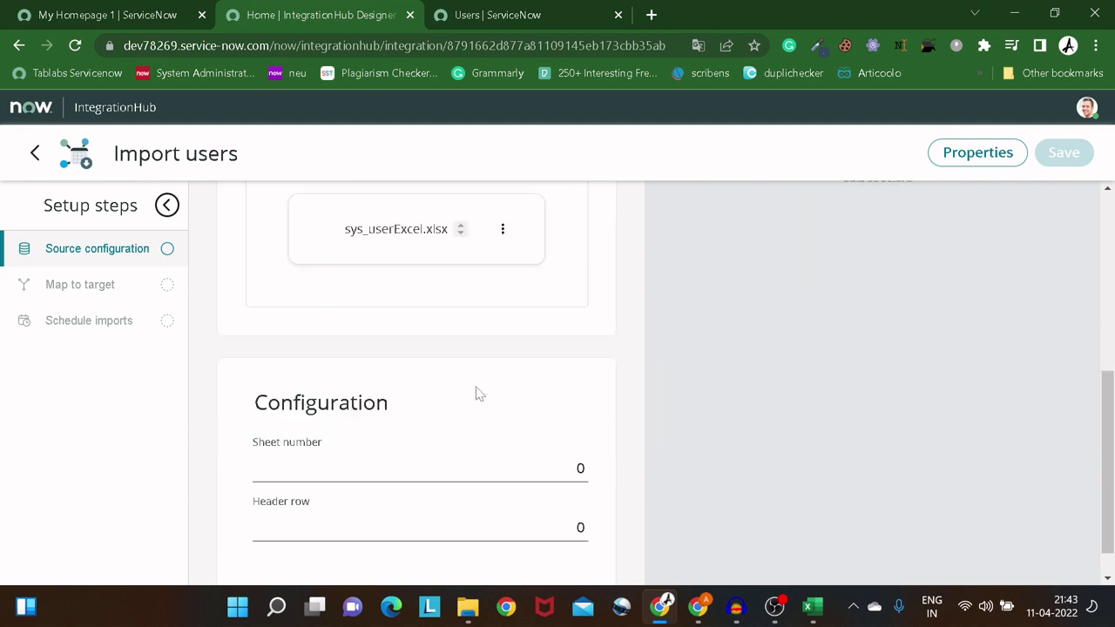
scroll(477, 394, "up", 3)
scroll(477, 393, "up", 2)
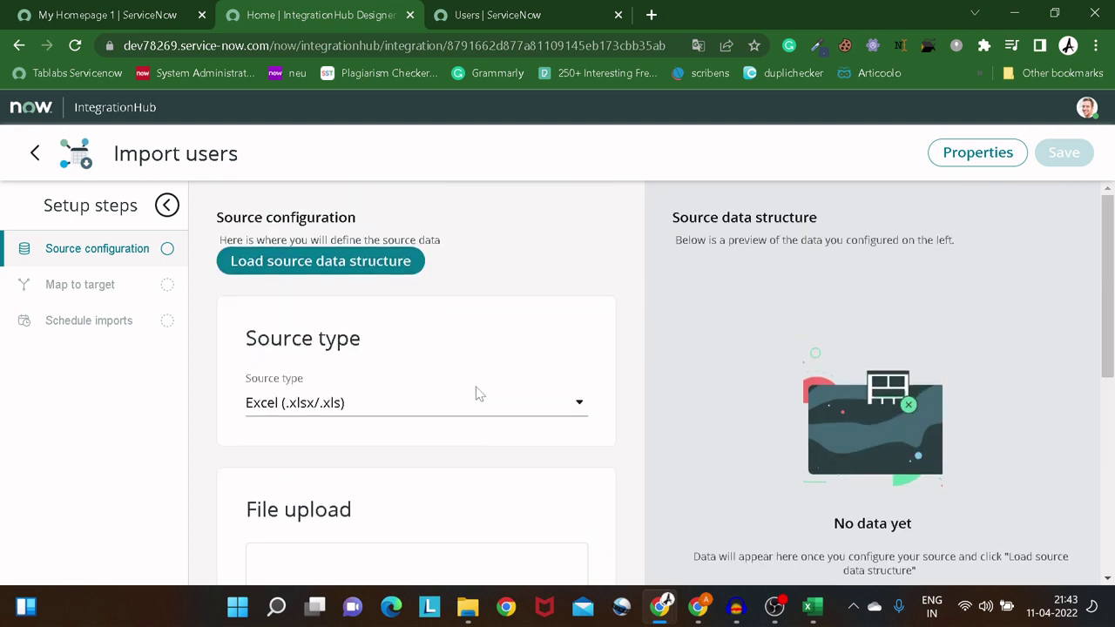
scroll(478, 393, "down", 5)
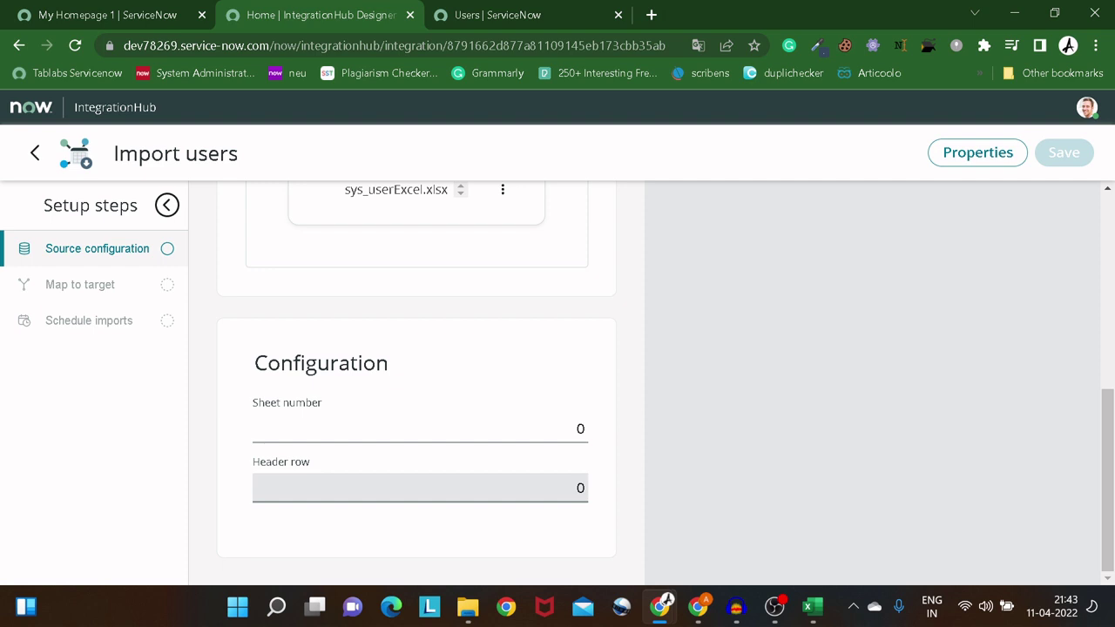
scroll(552, 503, "up", 3)
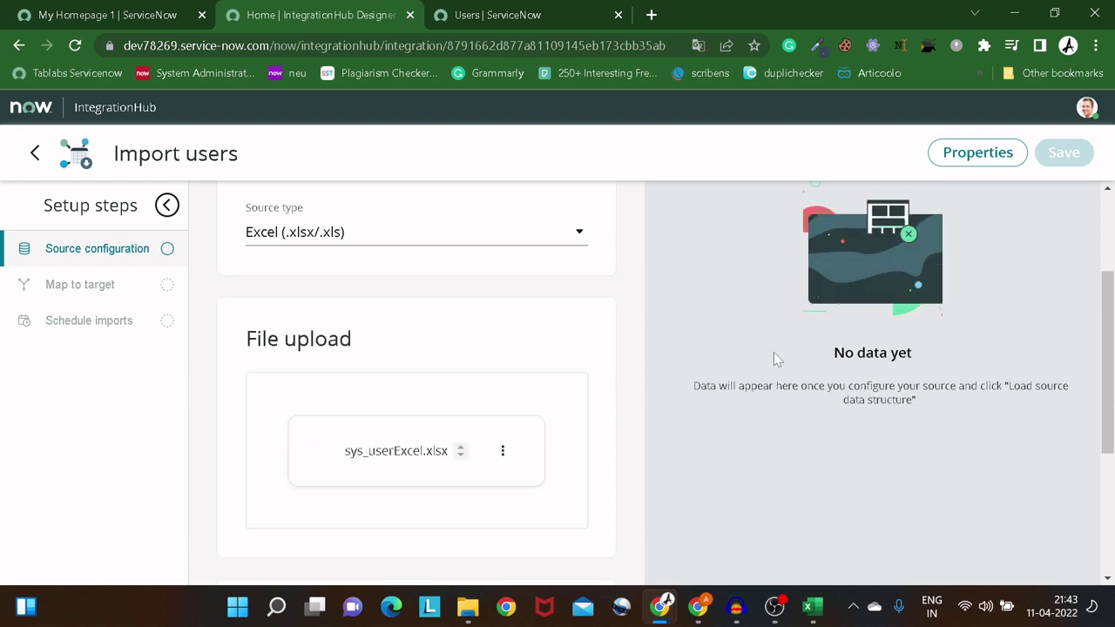
scroll(774, 352, "up", 2)
left_click_drag(680, 217, 818, 217)
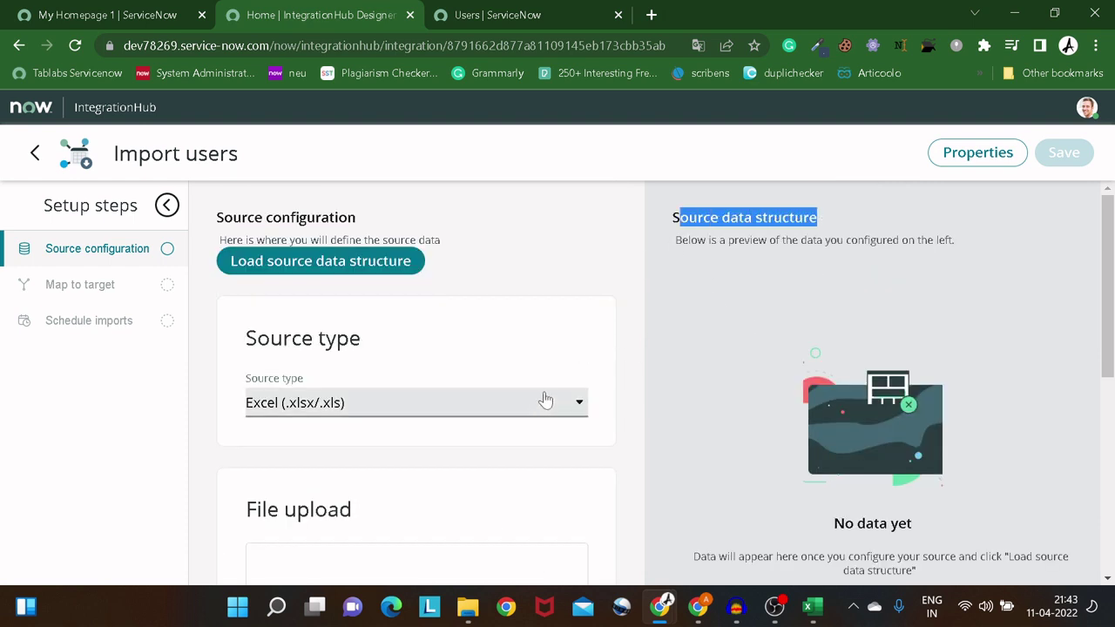
left_click(296, 272)
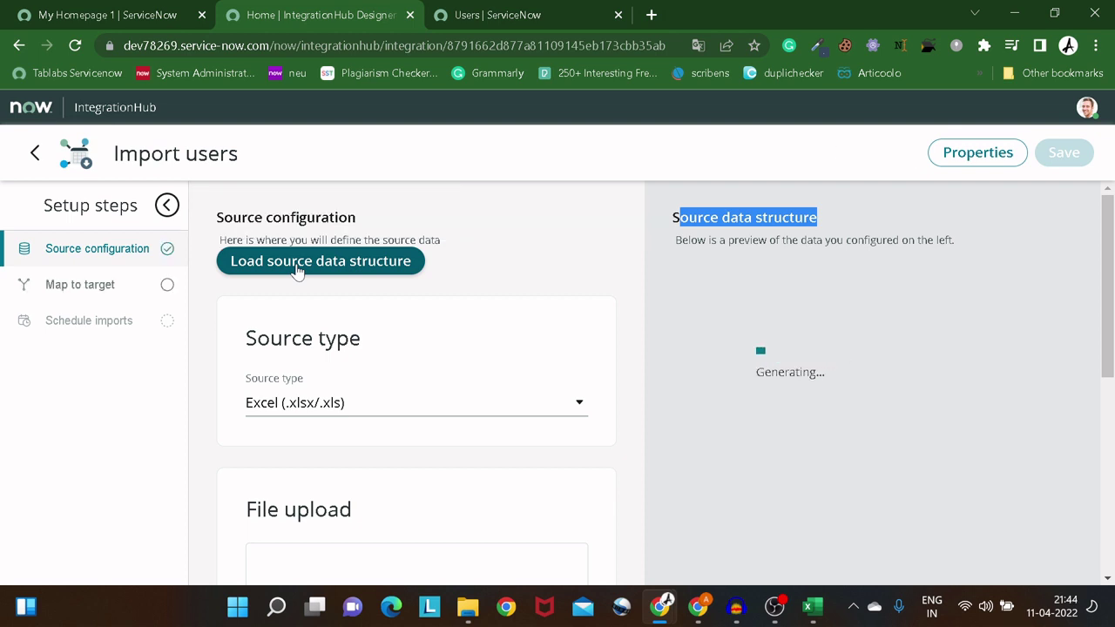
- Examine the loaded source data structure, checking the field names and types under Excel Header through to the end of the list
left_click(166, 204)
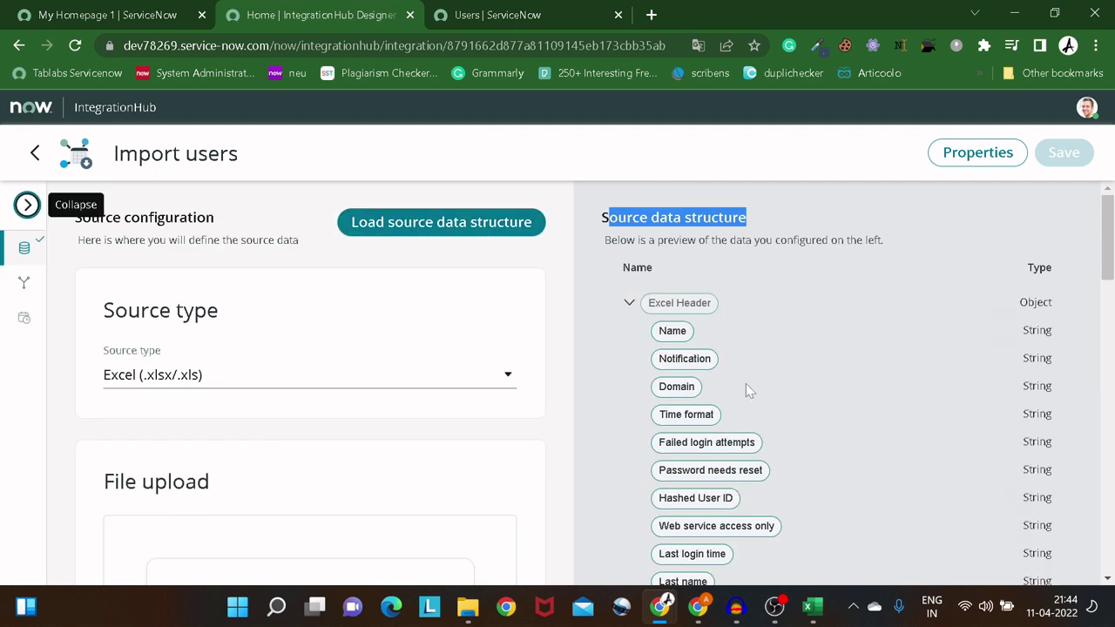
scroll(782, 280, "down", 1)
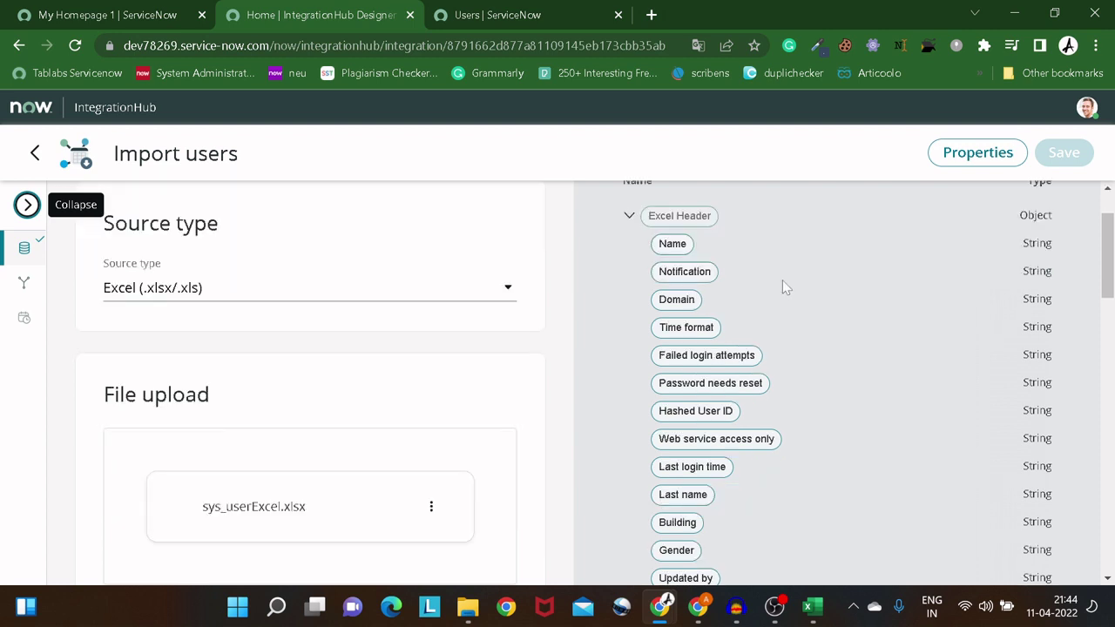
scroll(782, 279, "up", 1)
scroll(782, 279, "down", 1)
scroll(807, 278, "down", 2)
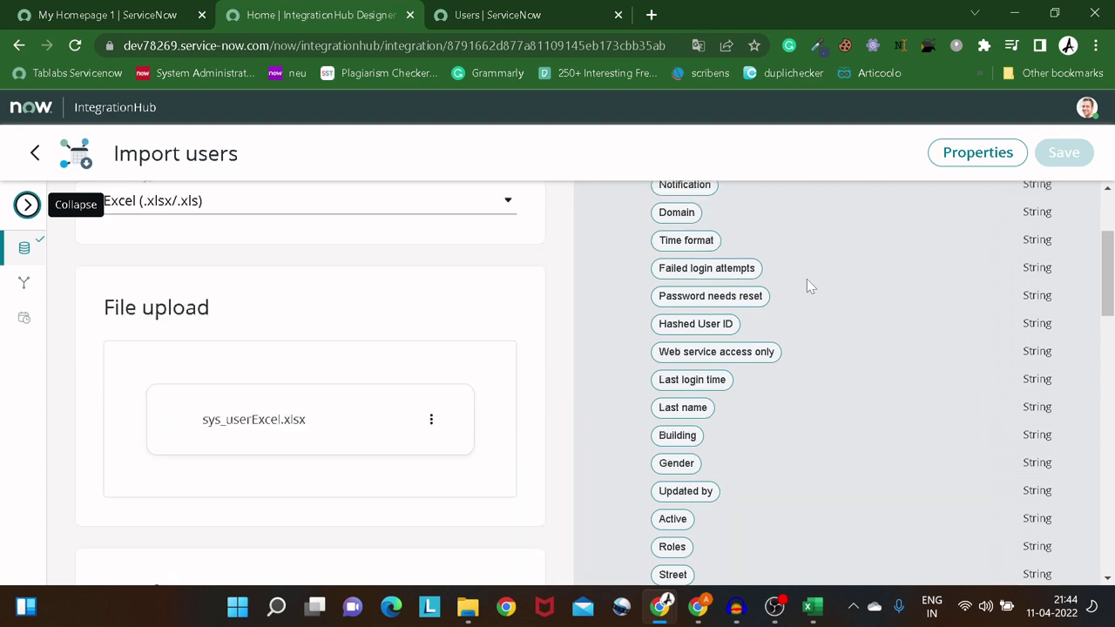
scroll(807, 286, "down", 2)
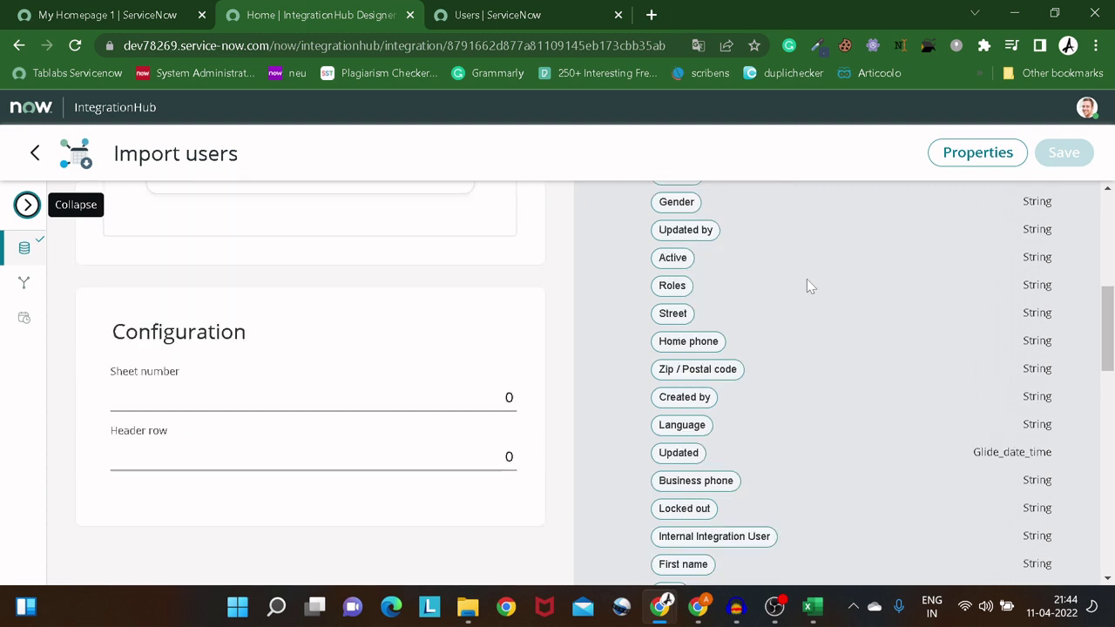
scroll(807, 284, "down", 2)
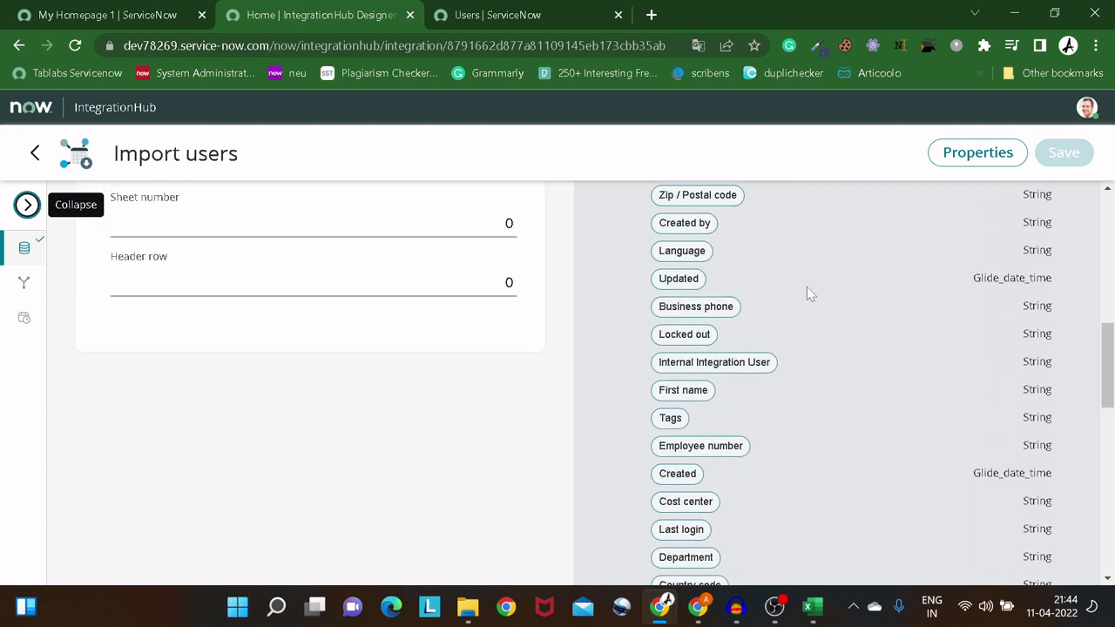
scroll(807, 294, "down", 3)
scroll(807, 299, "down", 3)
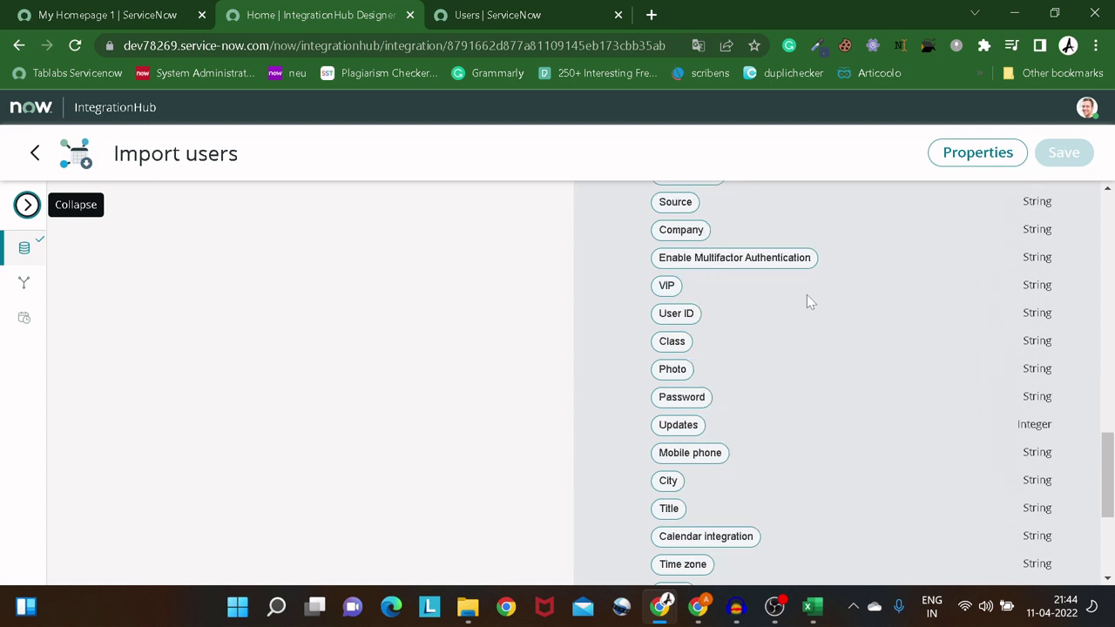
scroll(806, 301, "down", 3)
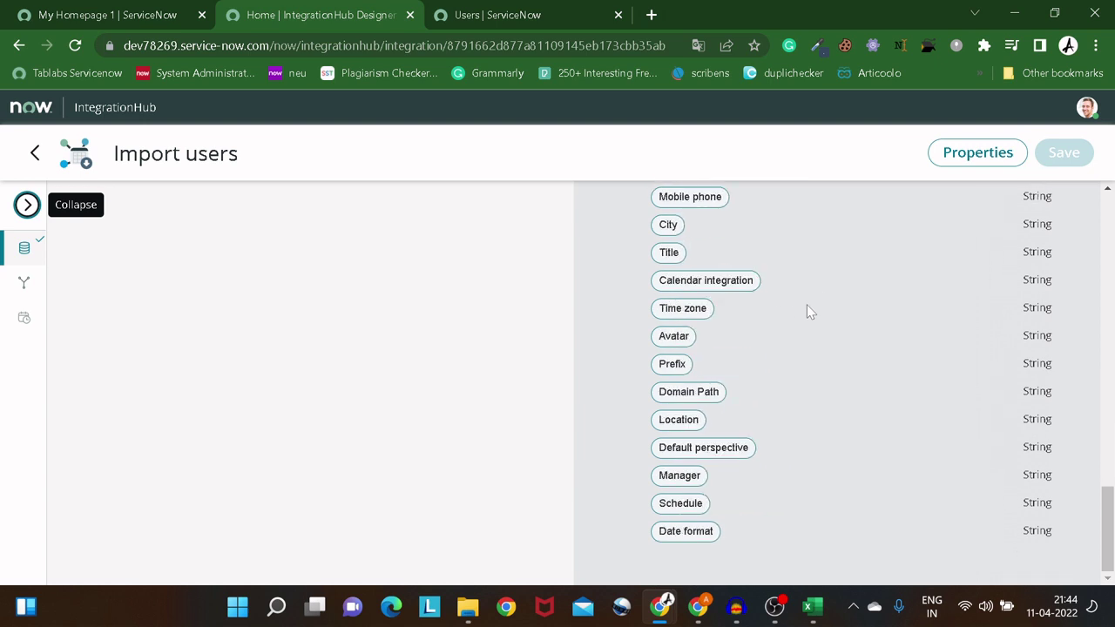
scroll(874, 424, "up", 6)
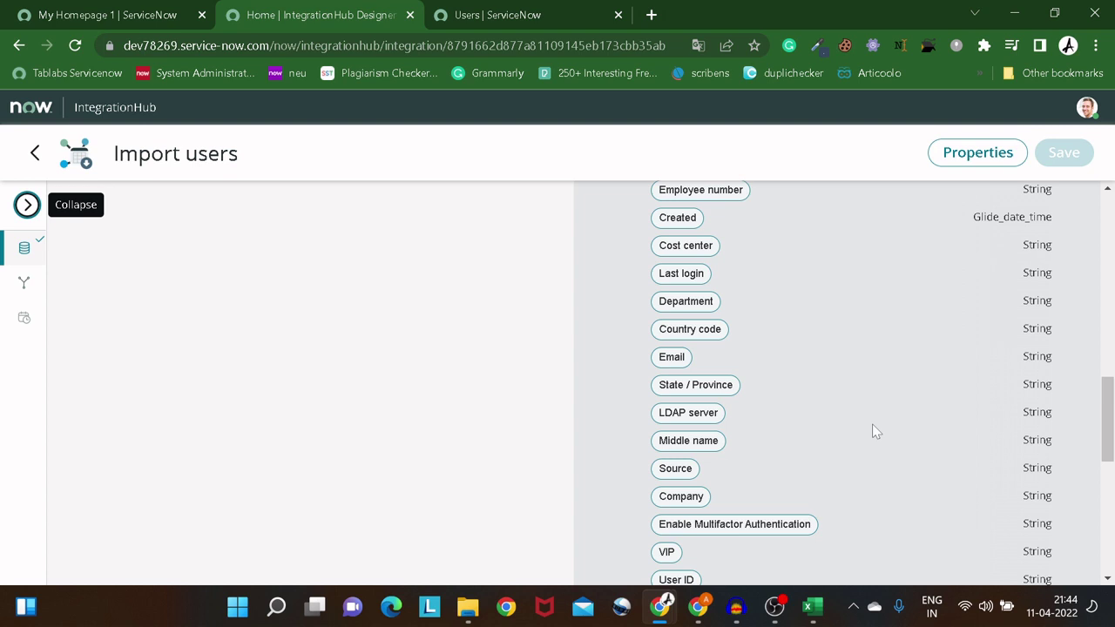
scroll(872, 424, "up", 4)
scroll(872, 424, "up", 5)
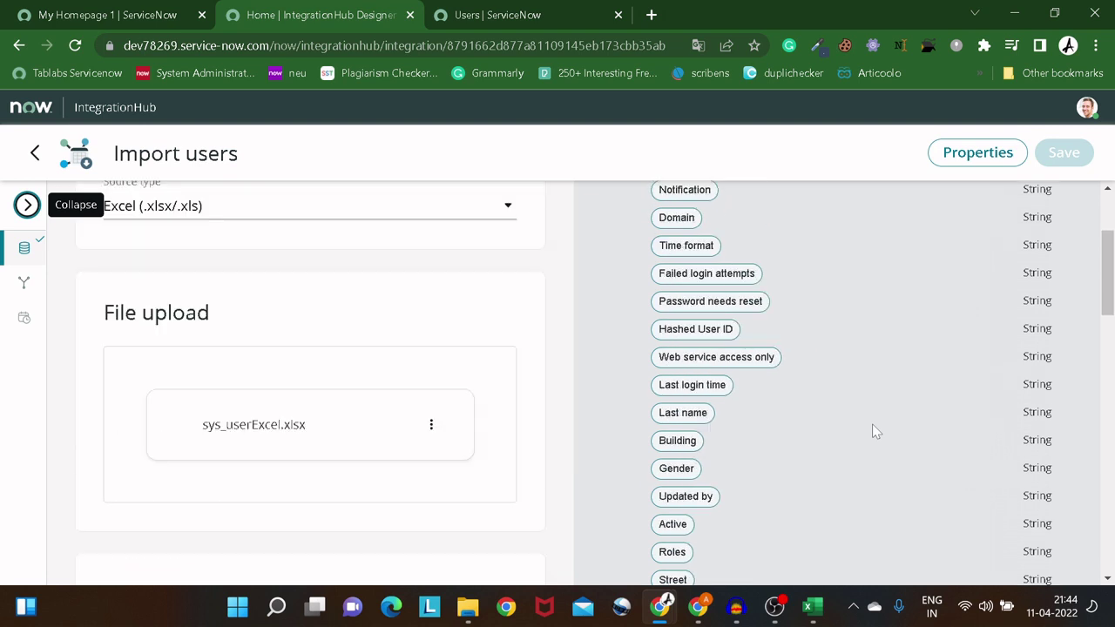
- Restore the full list of setup steps and go on to Map to target
left_click(27, 205)
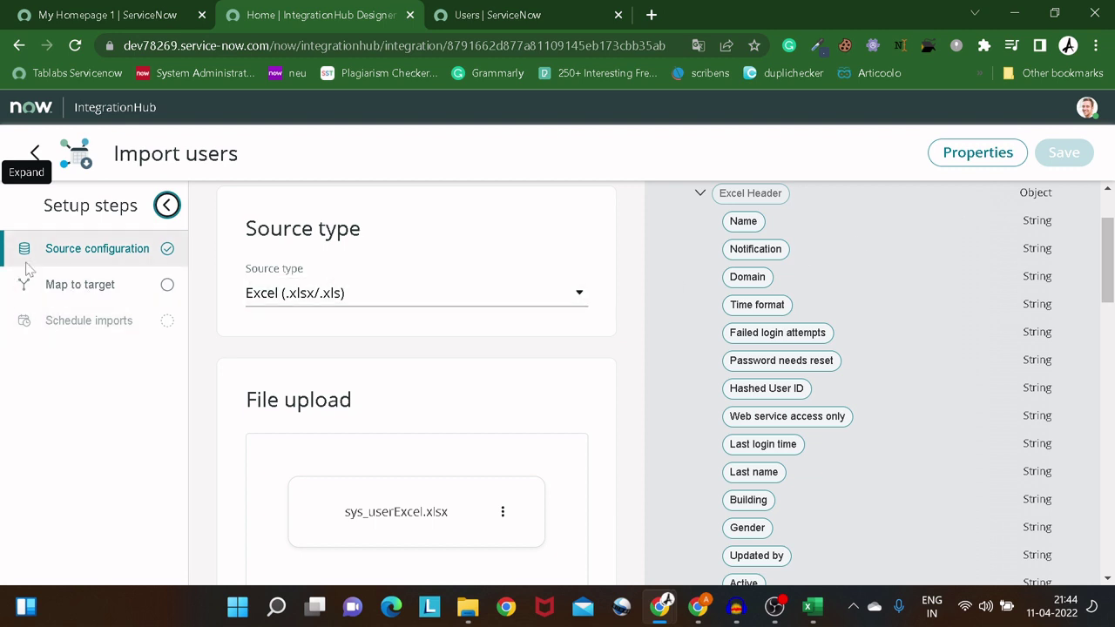
left_click(78, 286)
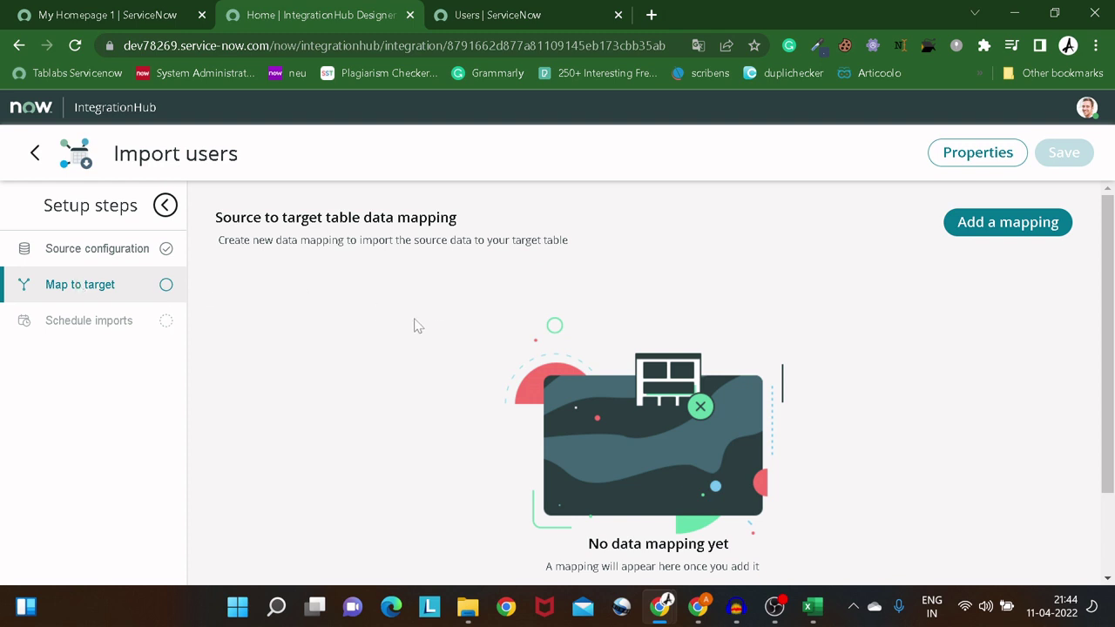
scroll(794, 317, "down", 1)
scroll(794, 319, "up", 1)
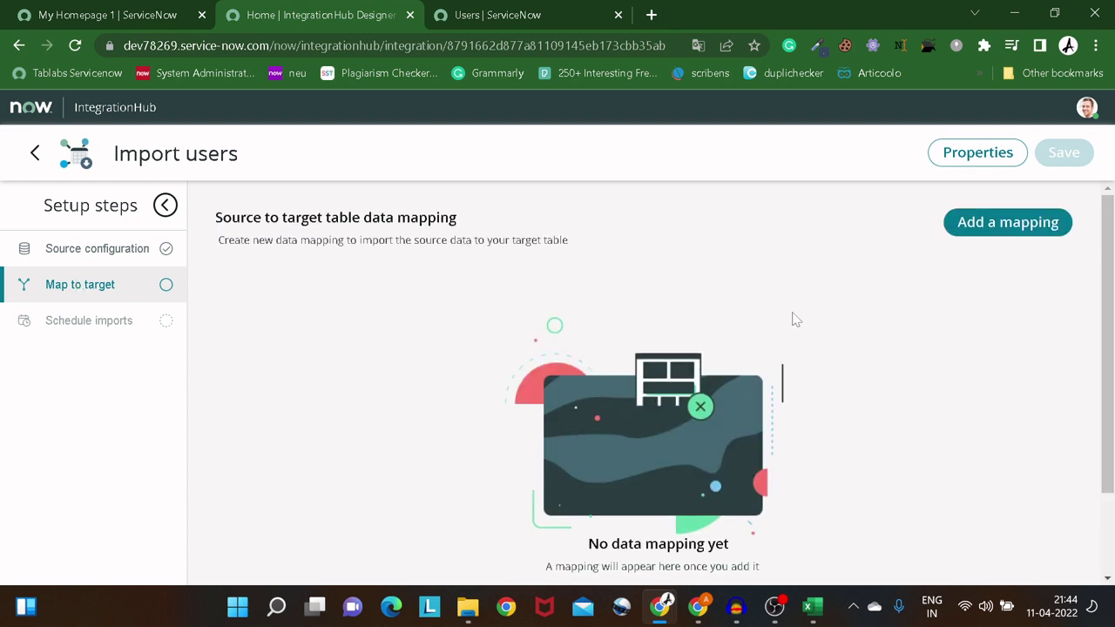
- Add and save a mapping to the User (sys_user) target table, with running the table's business rules when importing turned off
left_click(1005, 238)
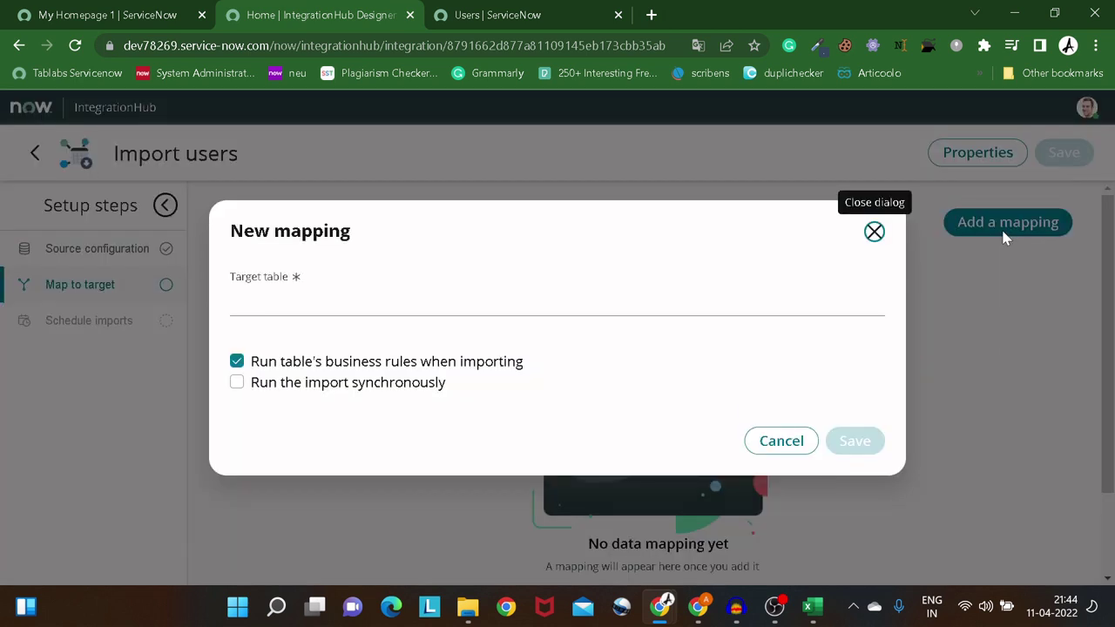
left_click(315, 303)
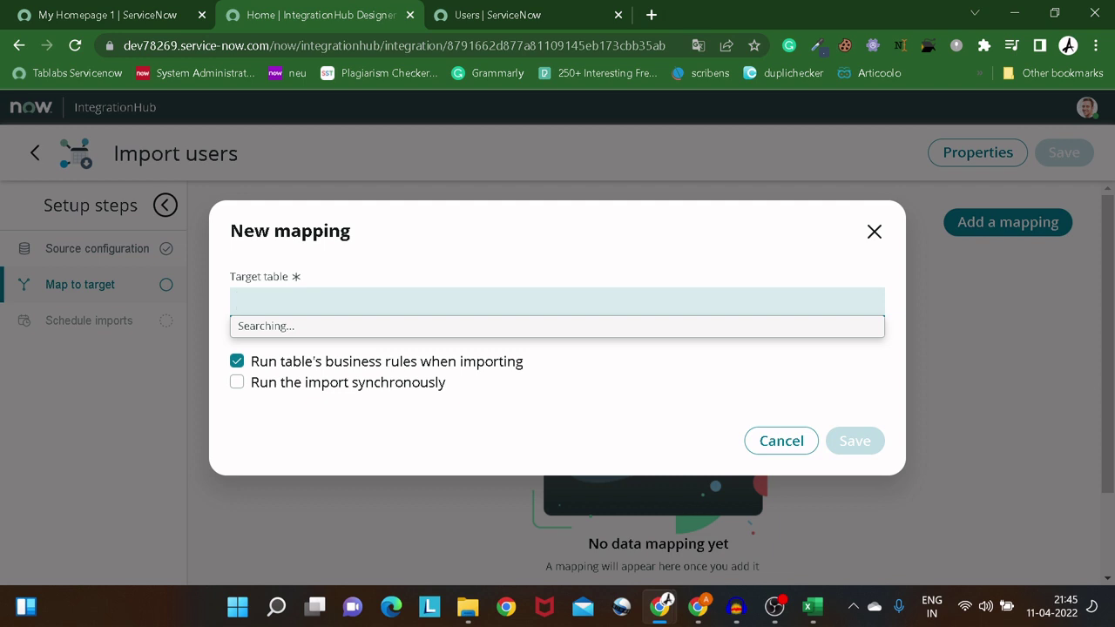
type("sys_ser")
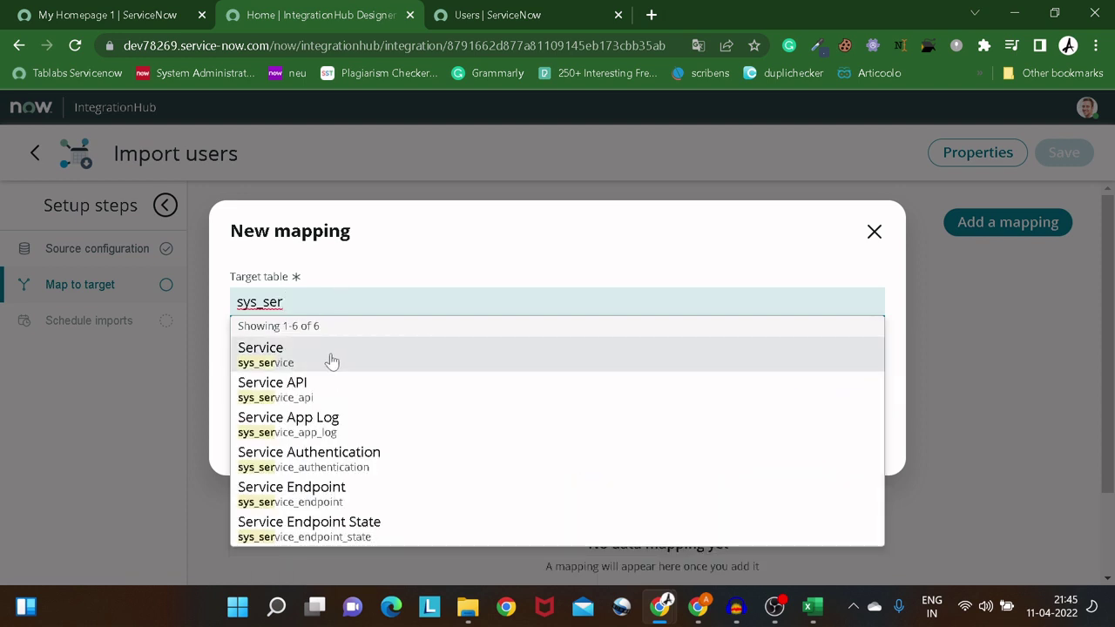
key("BackSpace")
key("BackSpace")
key("BackSpace")
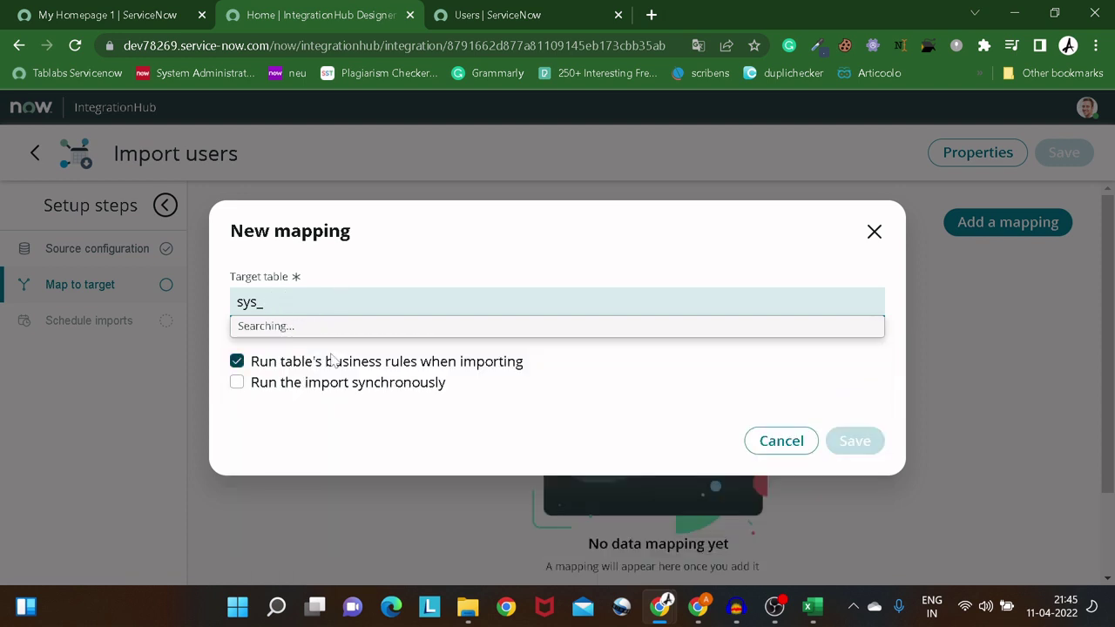
type("uyser")
key("BackSpace")
key("BackSpace")
key("BackSpace")
key("BackSpace")
type("ser")
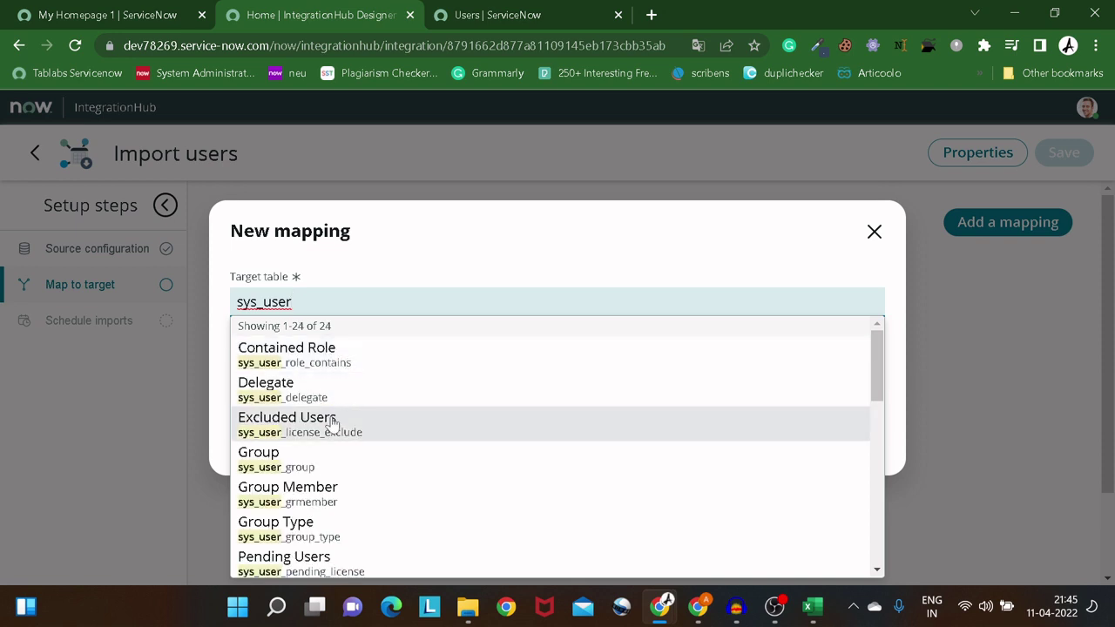
scroll(340, 420, "down", 2)
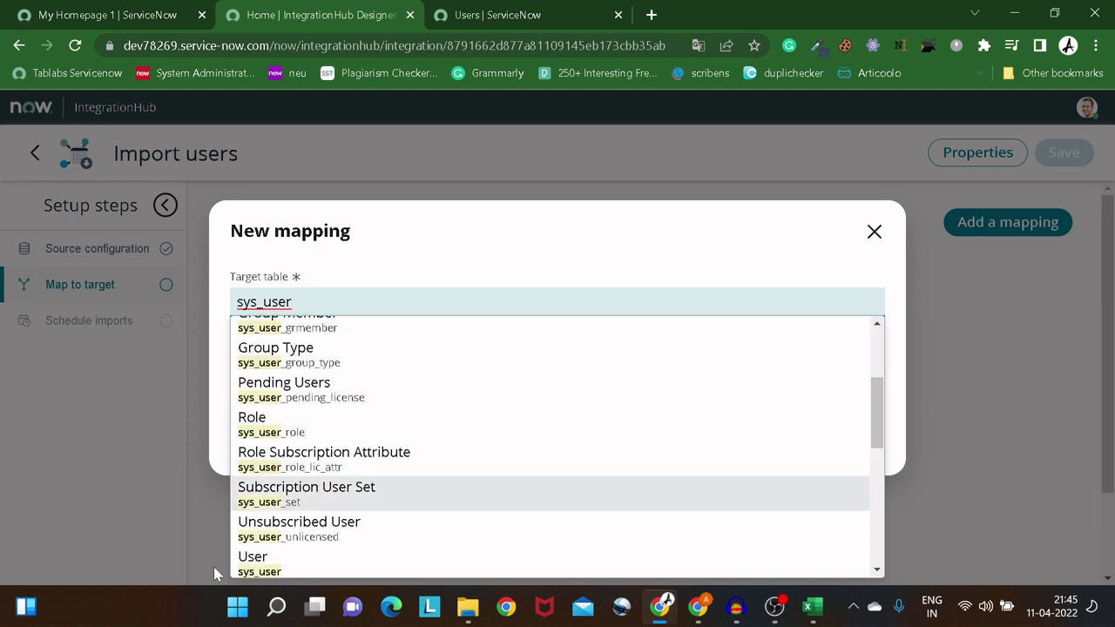
scroll(262, 566, "down", 1)
left_click(261, 560)
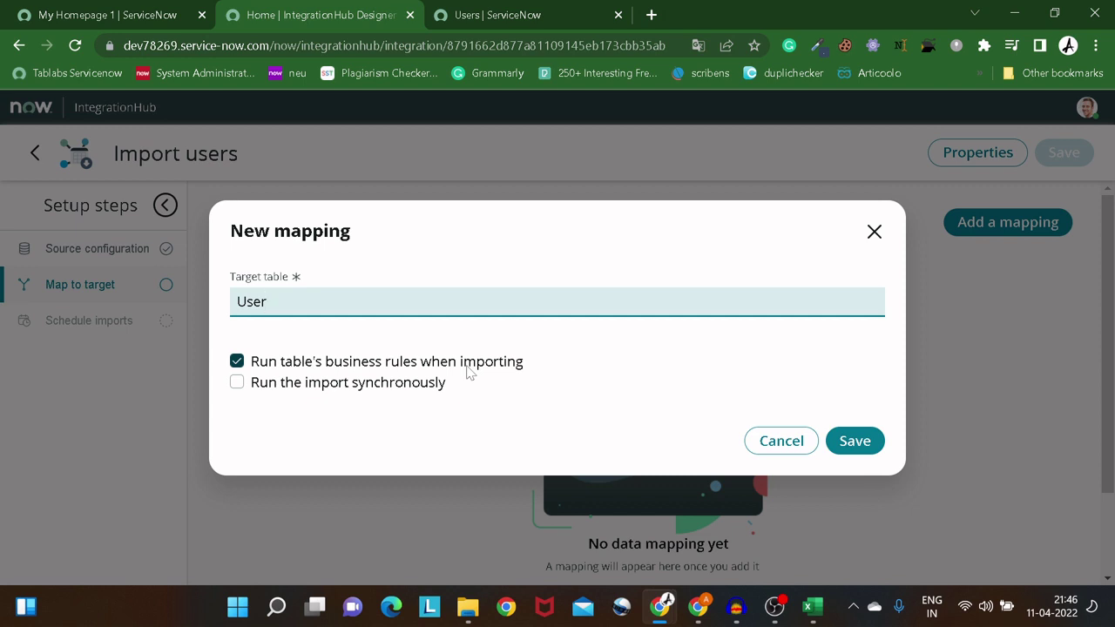
left_click(237, 365)
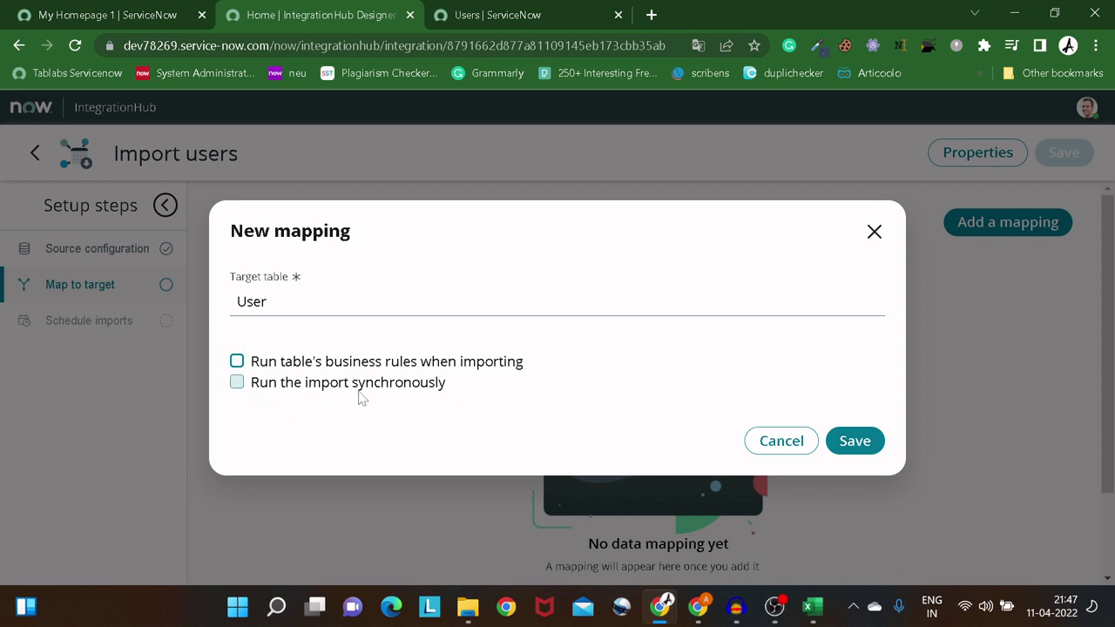
left_click(854, 441)
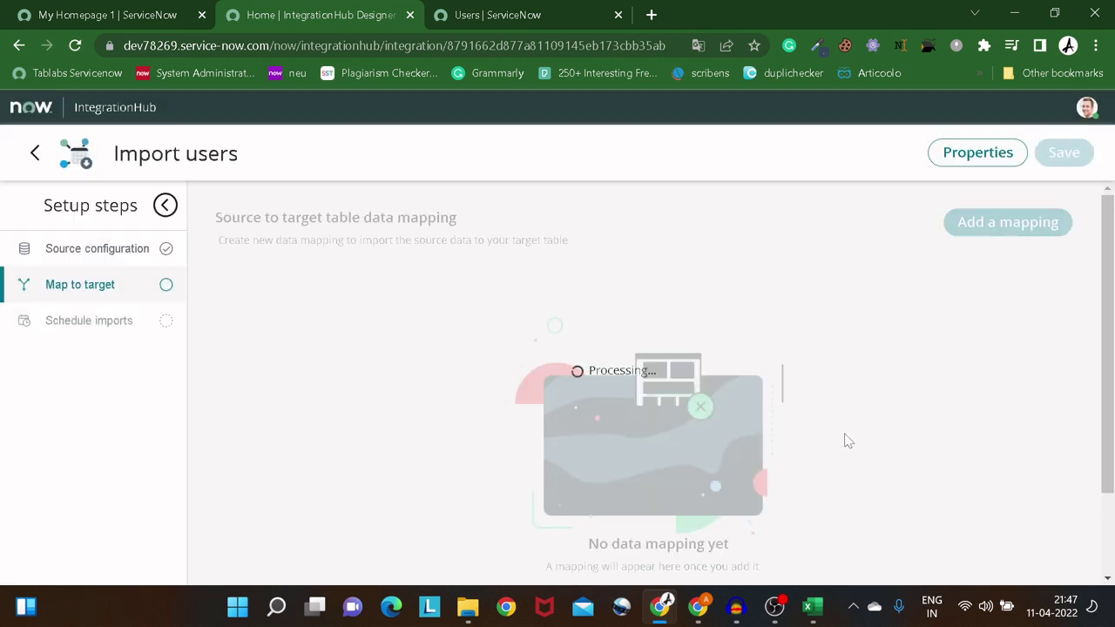
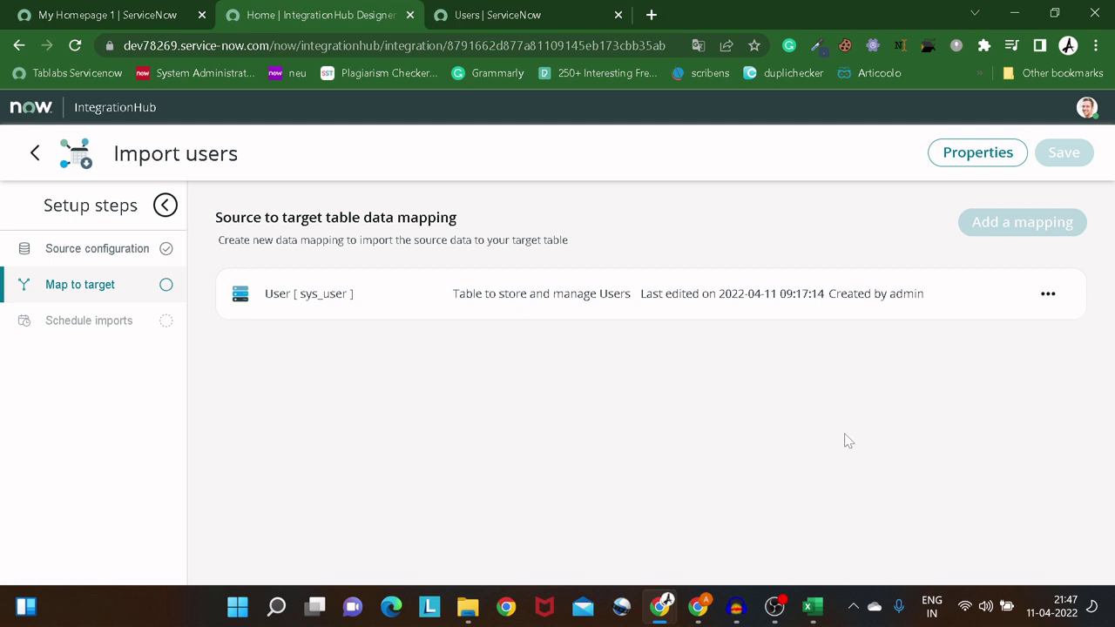
- Open the User [sys_user] mapping and review its mapping properties, closing them without changes
left_click(413, 306)
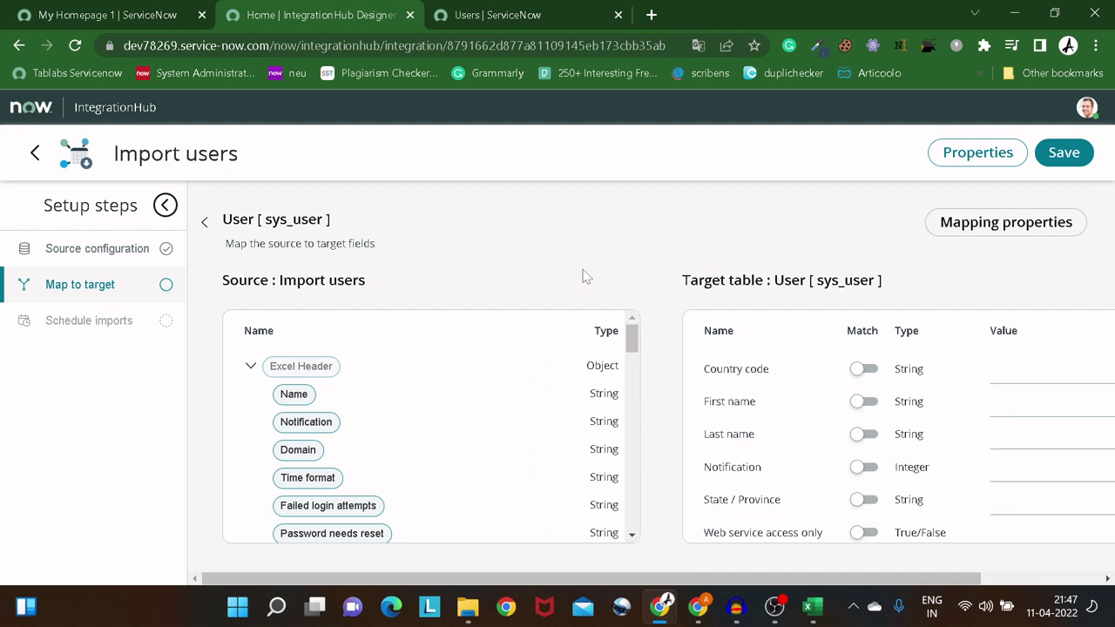
left_click(958, 233)
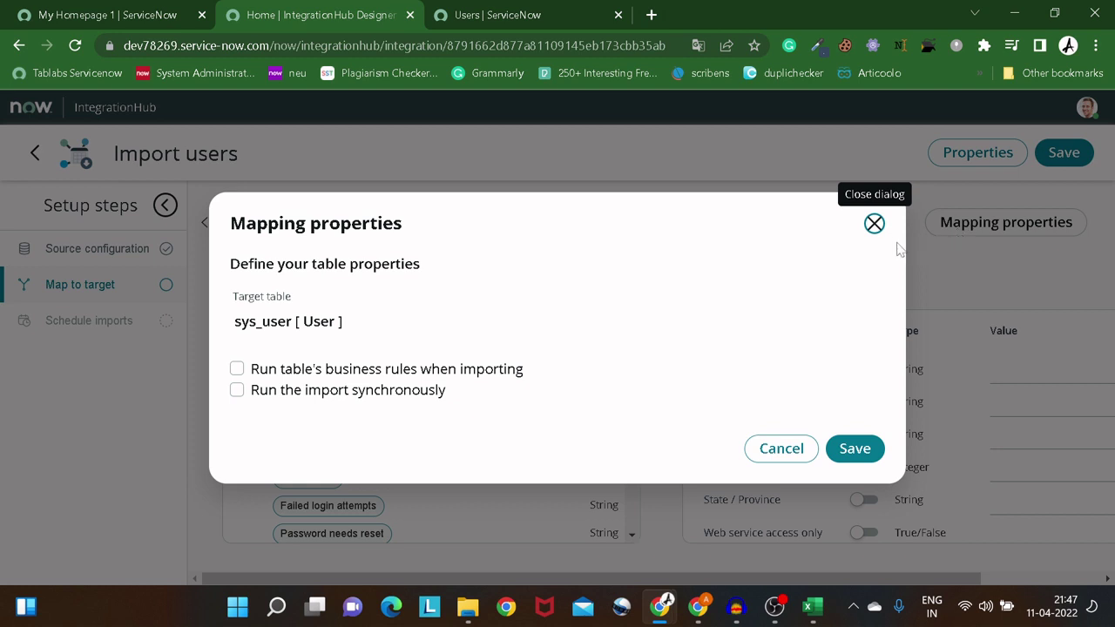
left_click(874, 225)
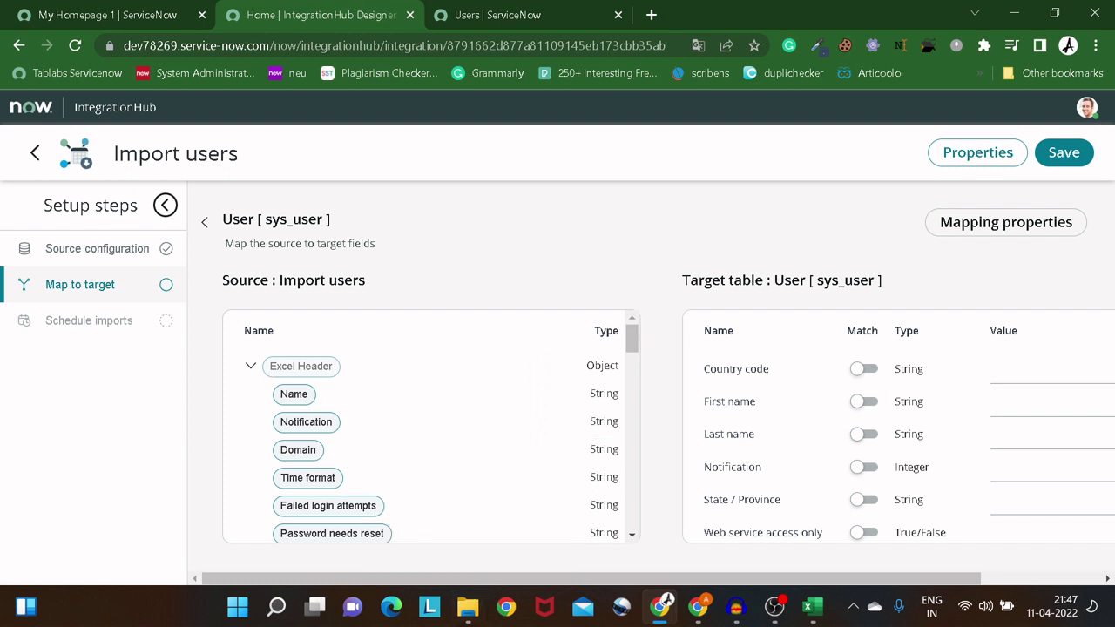
- Collapse the setup steps list and map the source field Name to the First name field of the User table
left_click_drag(647, 579, 784, 566)
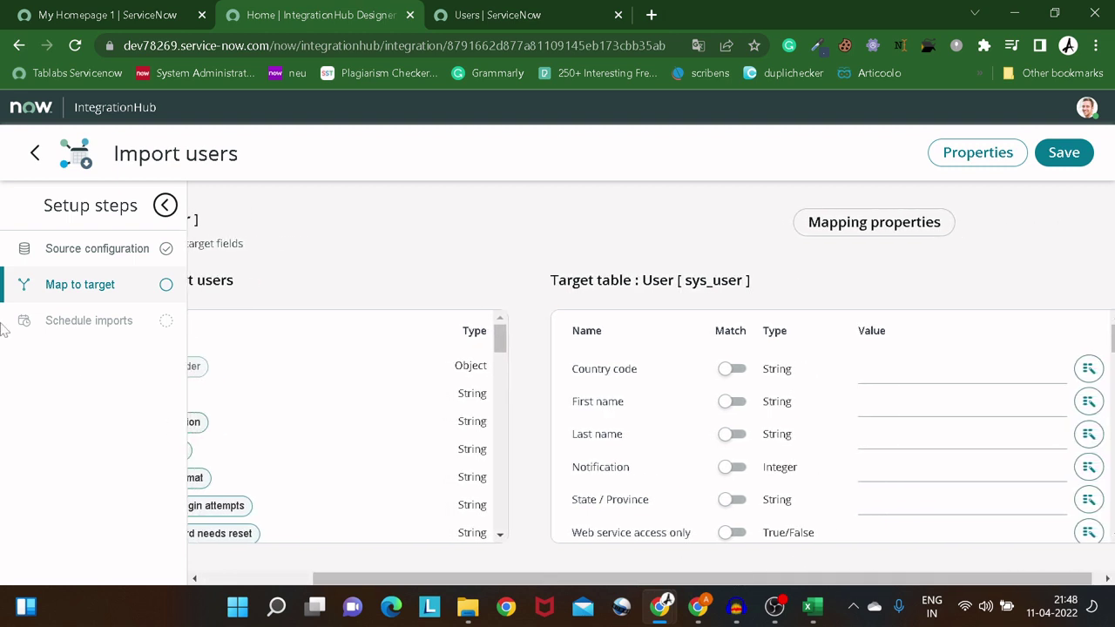
left_click(166, 205)
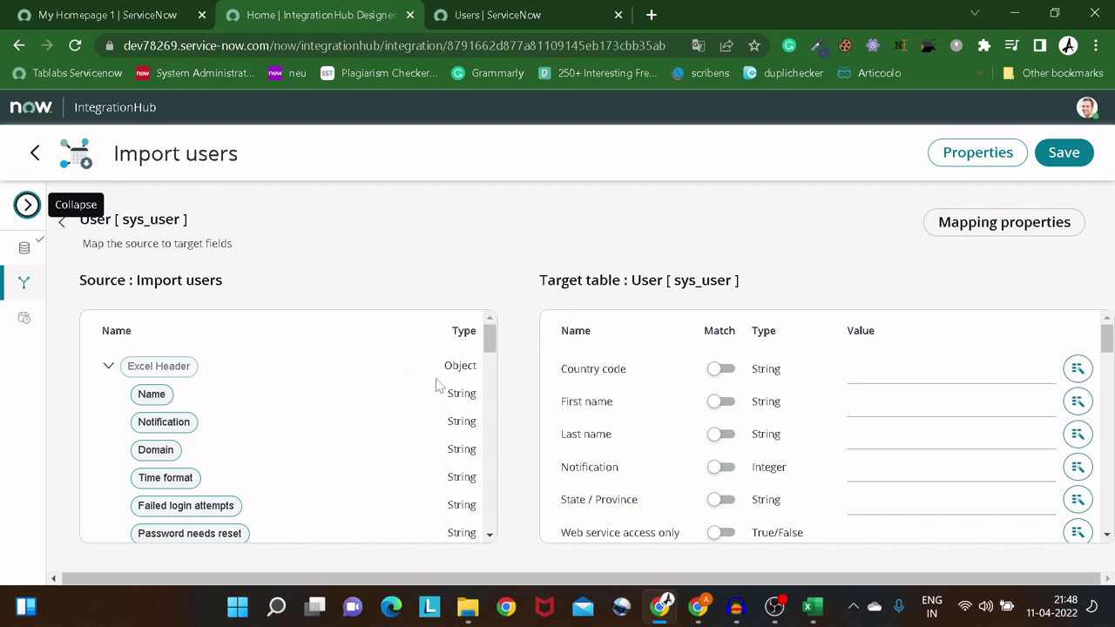
scroll(692, 392, "down", 1)
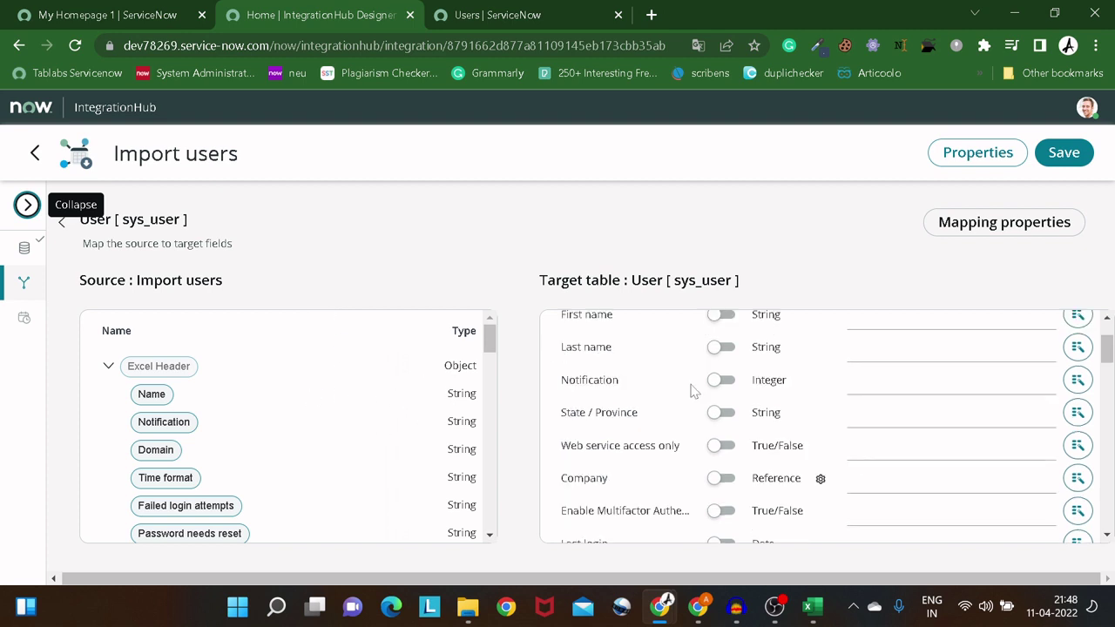
scroll(693, 392, "up", 1)
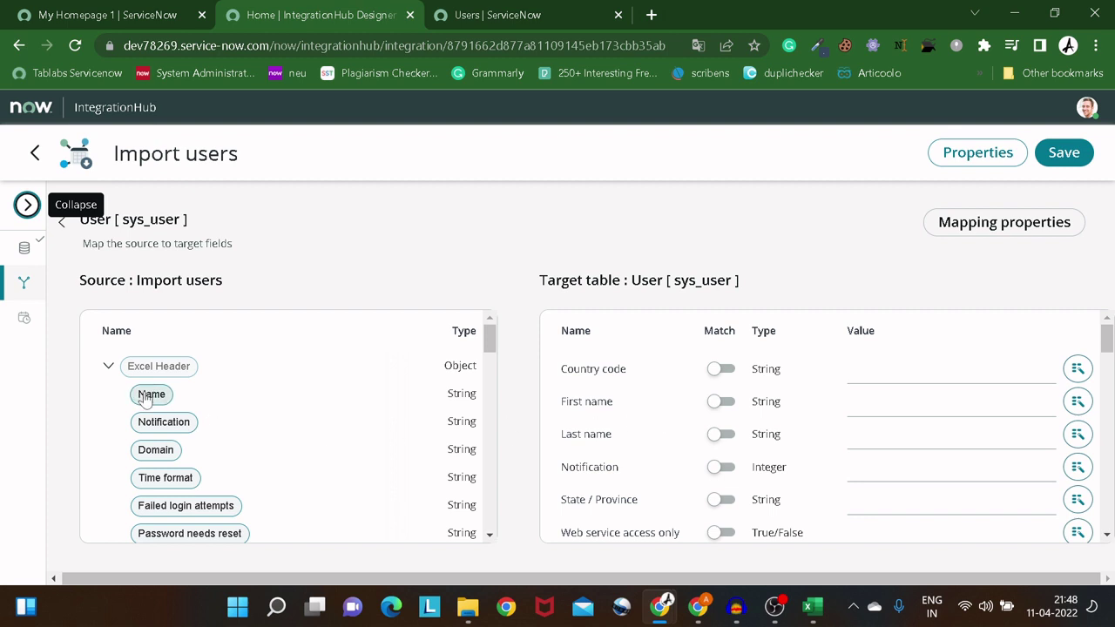
left_click_drag(150, 394, 867, 406)
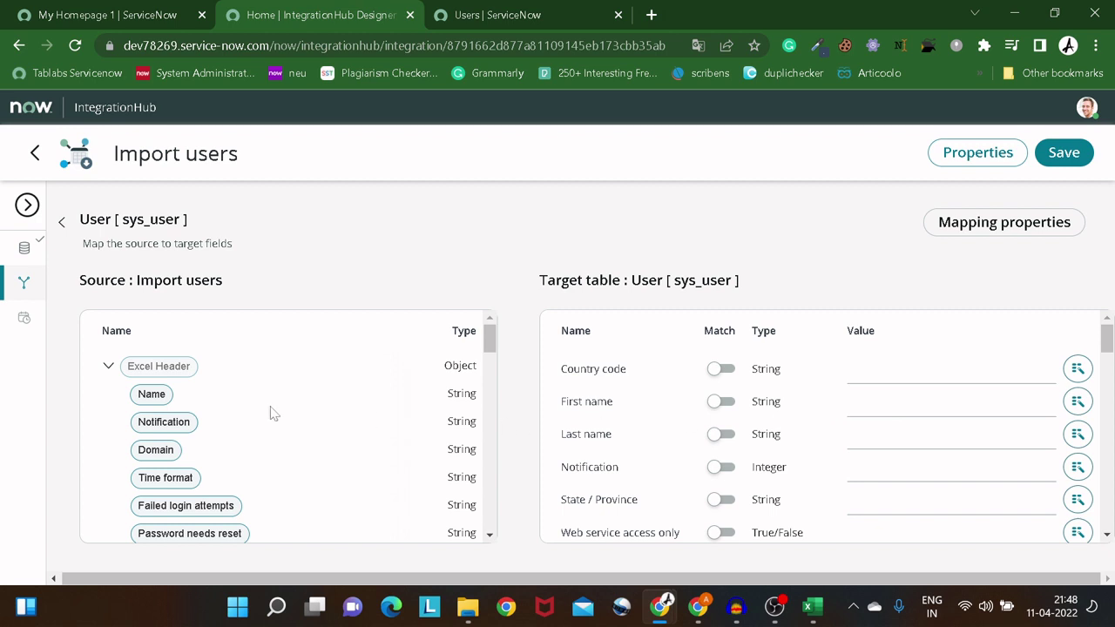
left_click_drag(149, 393, 861, 400)
left_click_drag(150, 395, 868, 414)
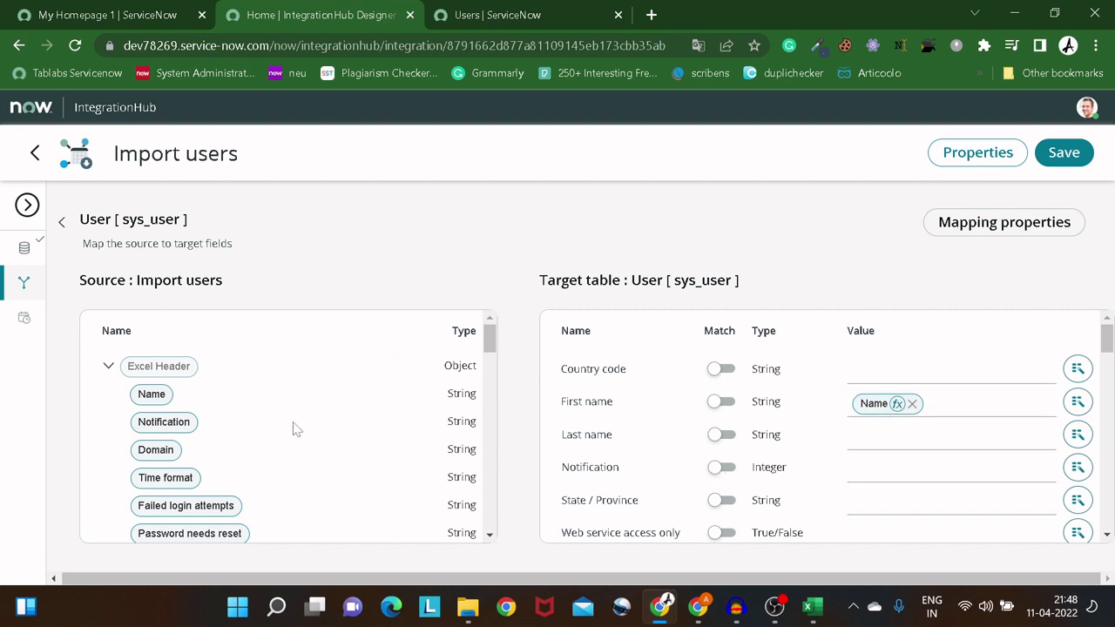
- Look through the source fields under Excel Header for further fields to map to the User table
scroll(274, 428, "down", 2)
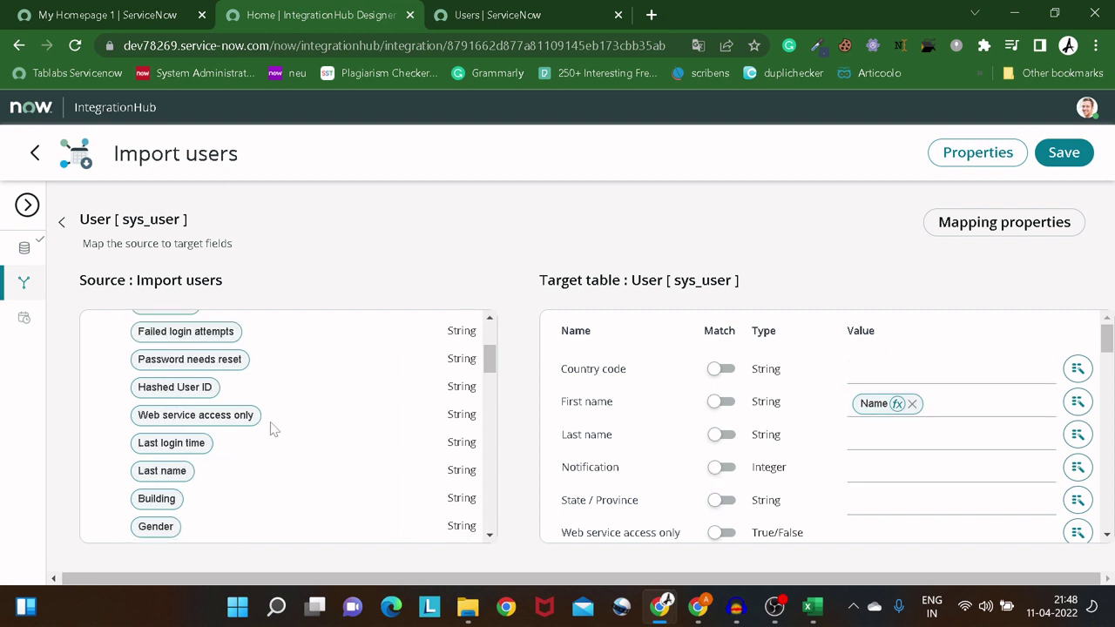
scroll(274, 428, "down", 1)
scroll(274, 428, "down", 5)
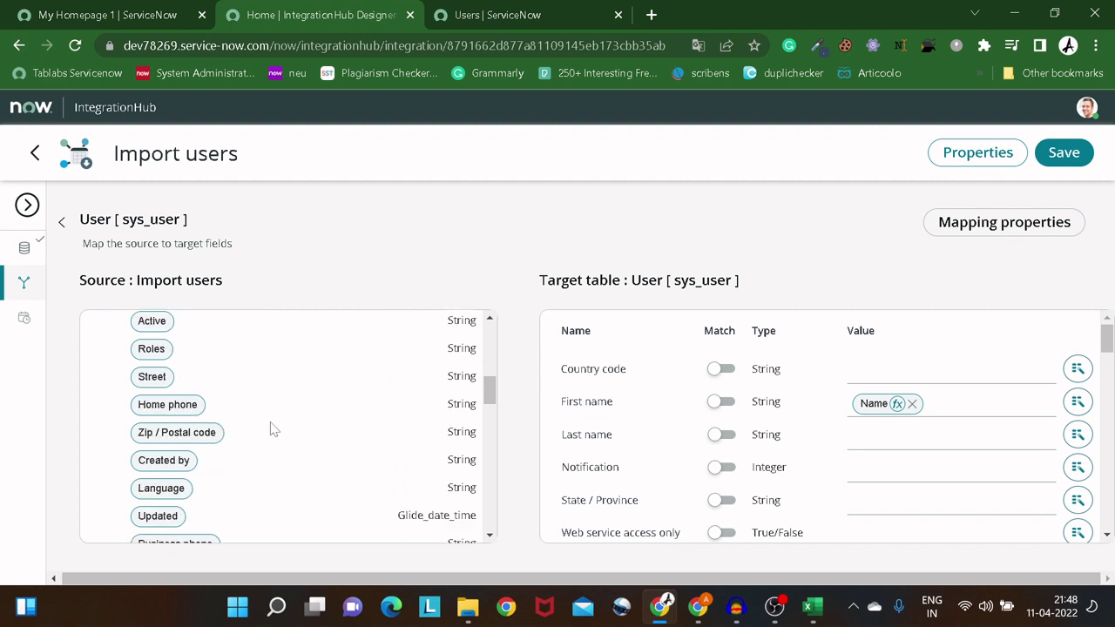
scroll(273, 428, "down", 2)
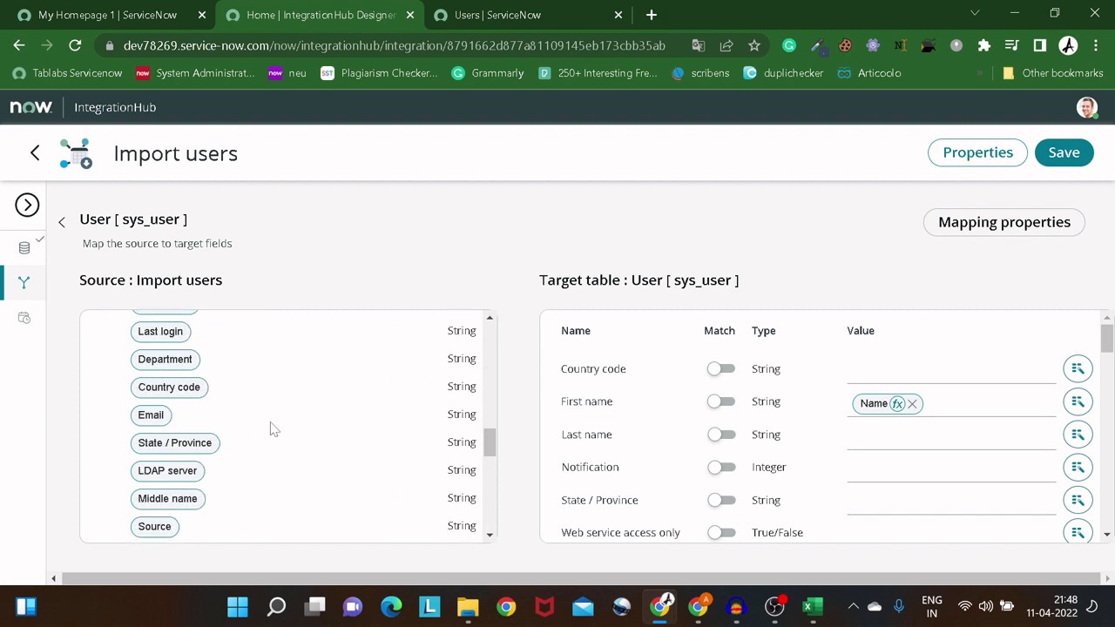
scroll(270, 427, "up", 1)
scroll(199, 400, "up", 2)
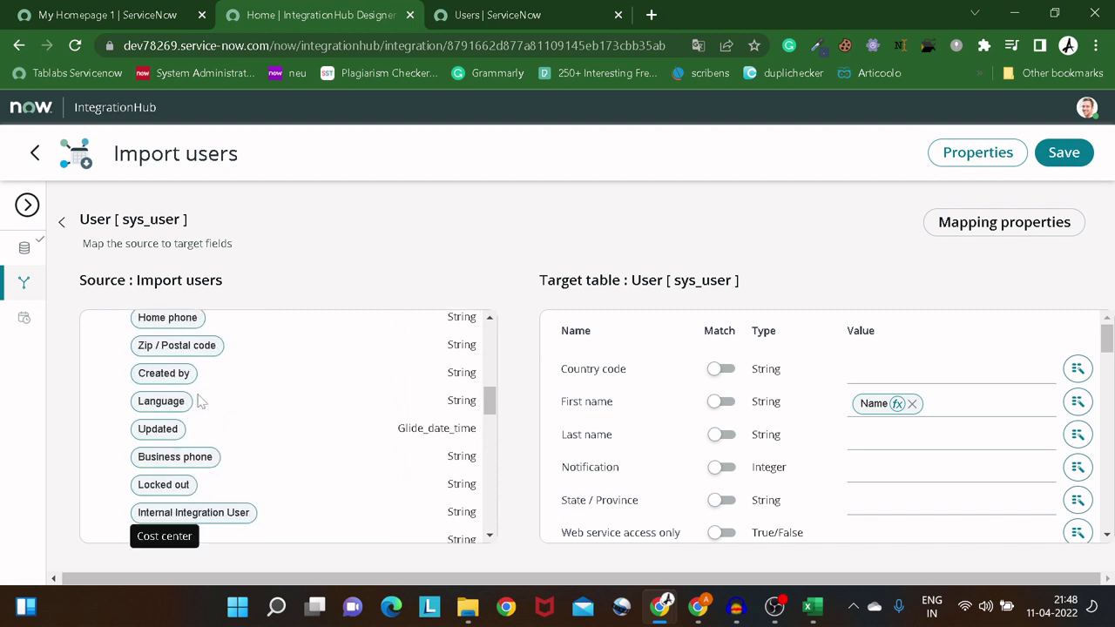
scroll(198, 401, "up", 3)
scroll(198, 400, "up", 3)
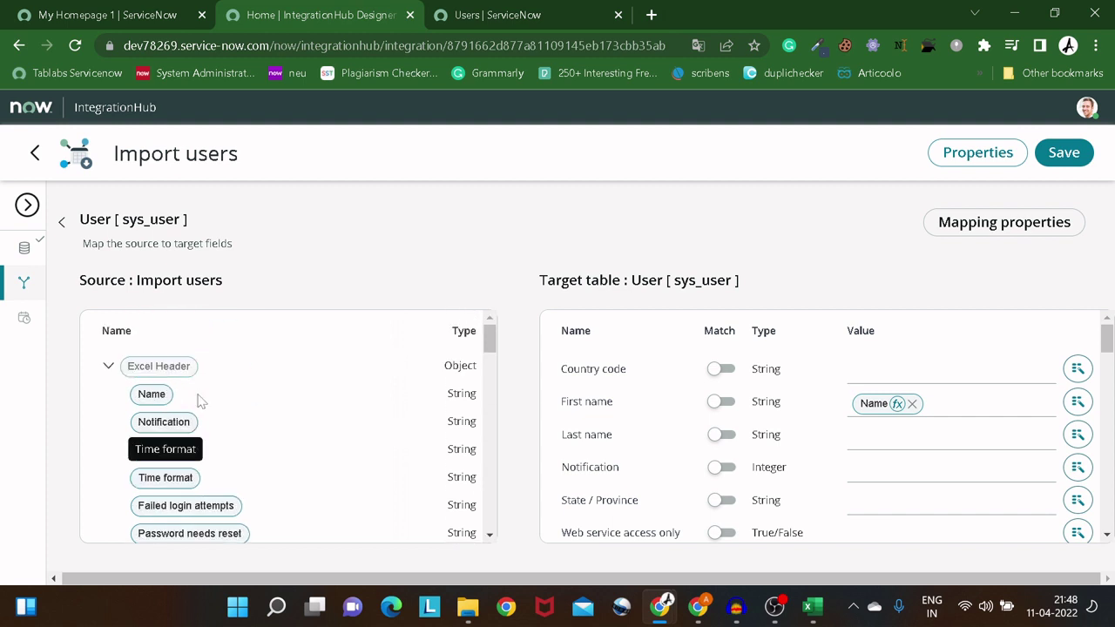
- Map the source field Active to the Active field of the User target table
scroll(247, 420, "down", 1)
scroll(246, 419, "down", 1)
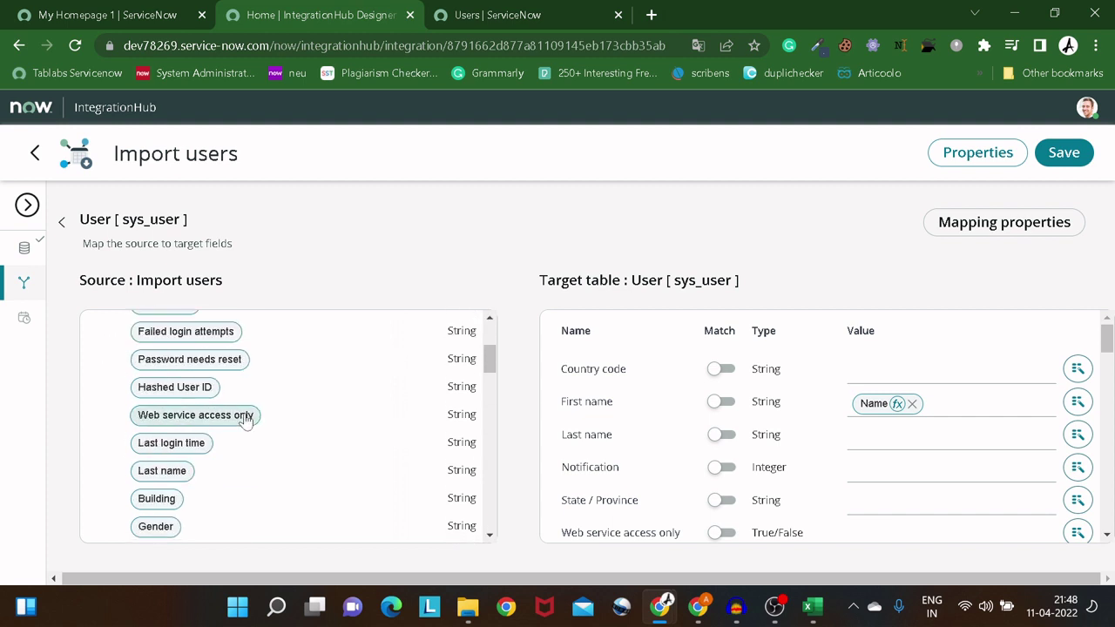
scroll(246, 420, "down", 1)
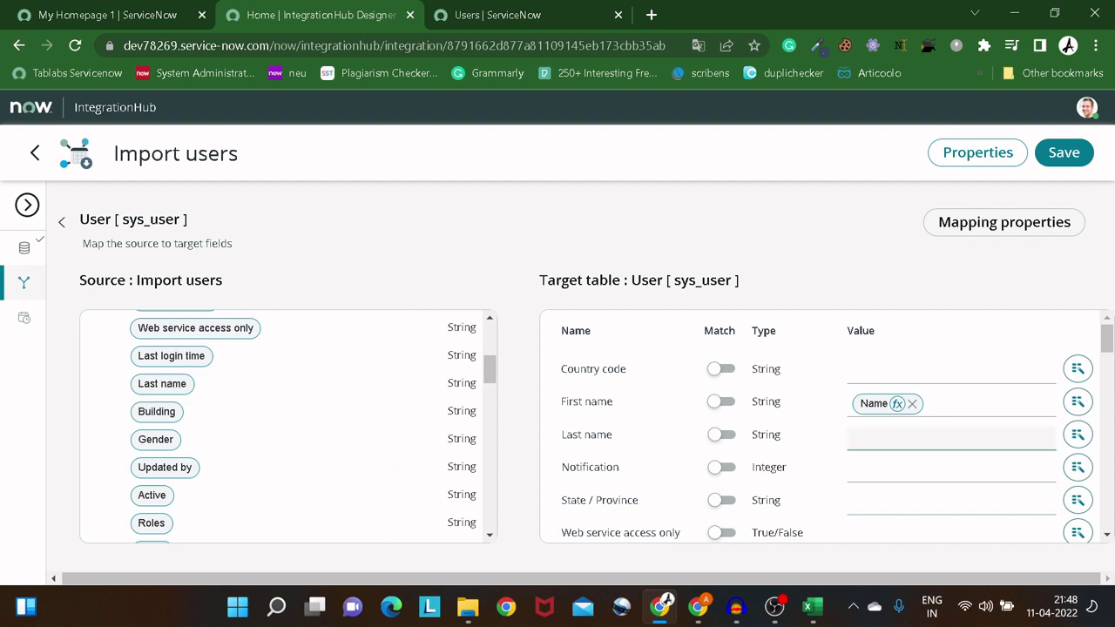
scroll(685, 425, "down", 1)
scroll(683, 425, "down", 4)
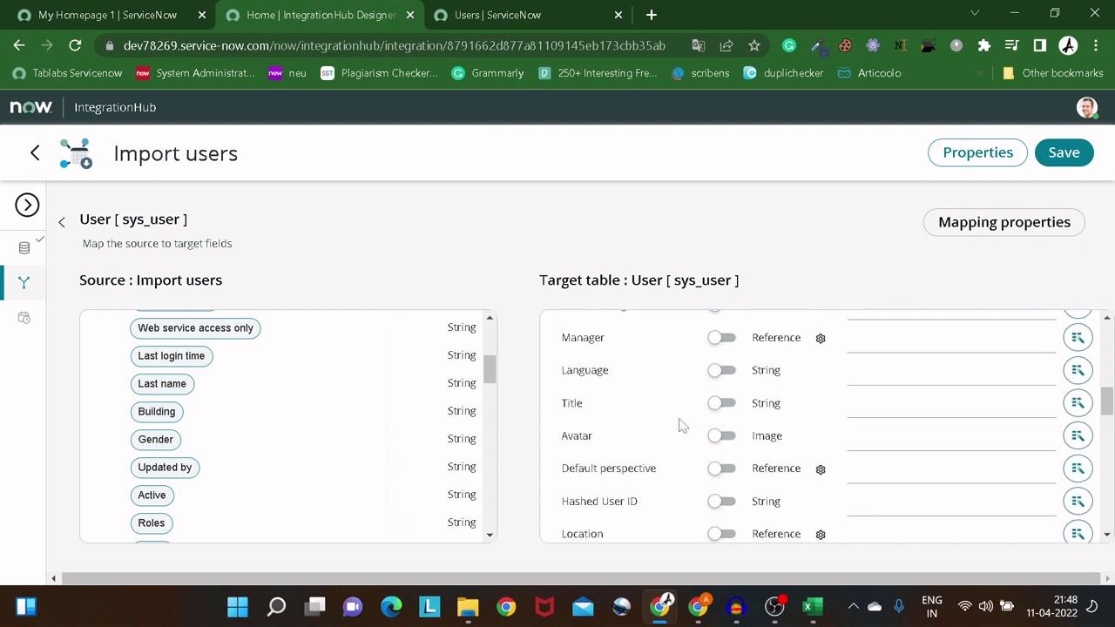
scroll(683, 426, "down", 2)
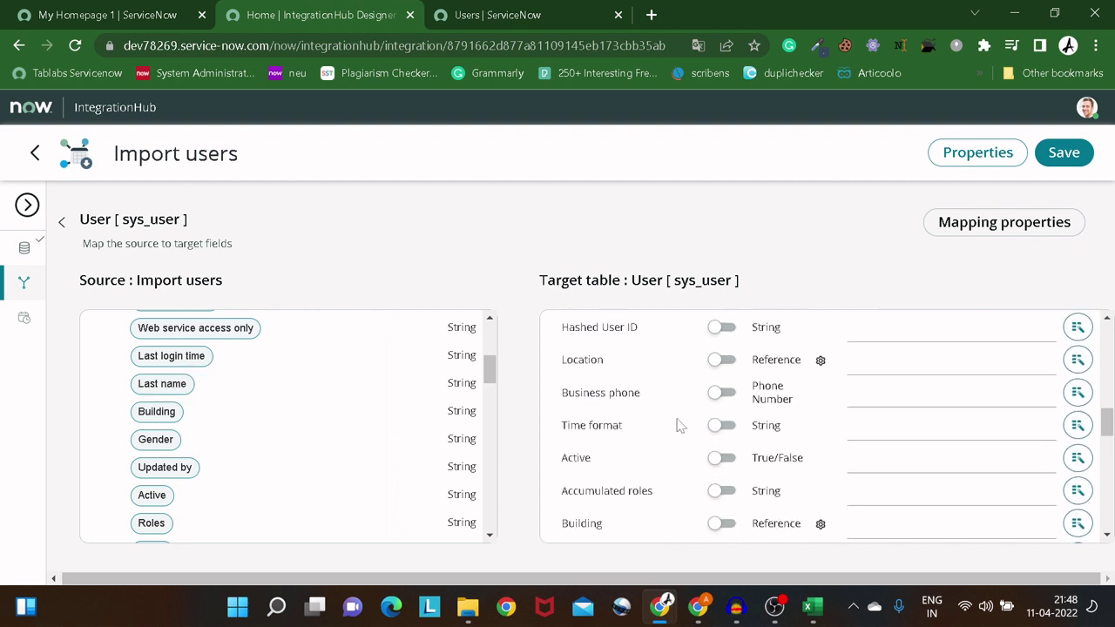
left_click_drag(151, 498, 872, 477)
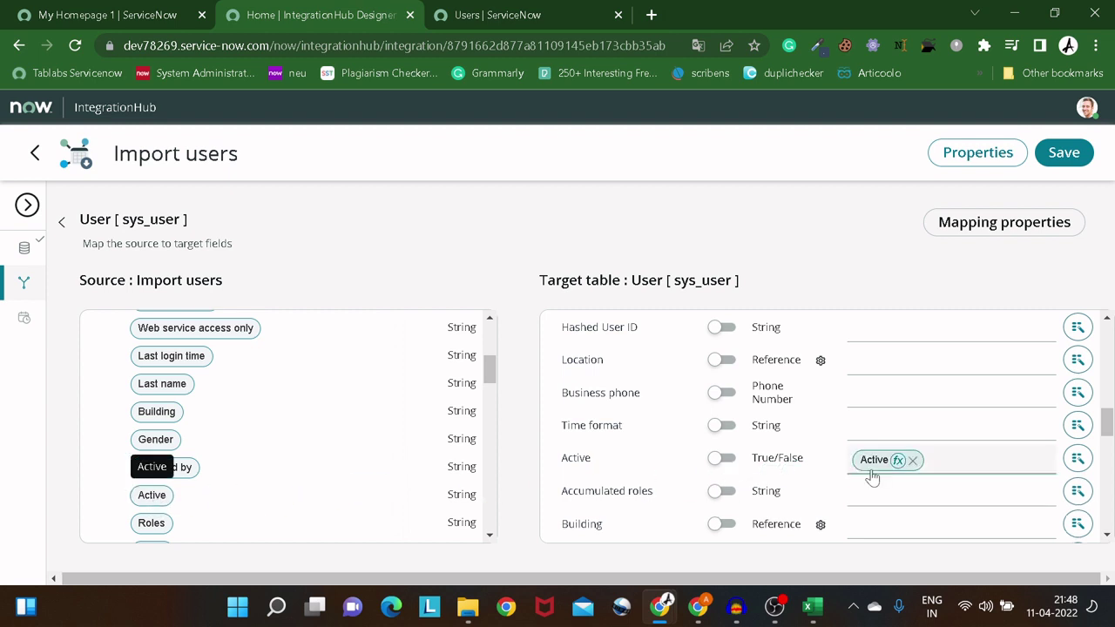
- Examine the User target table's fields through to the end of the list, checking which ones have a source value mapped
scroll(241, 421, "down", 2)
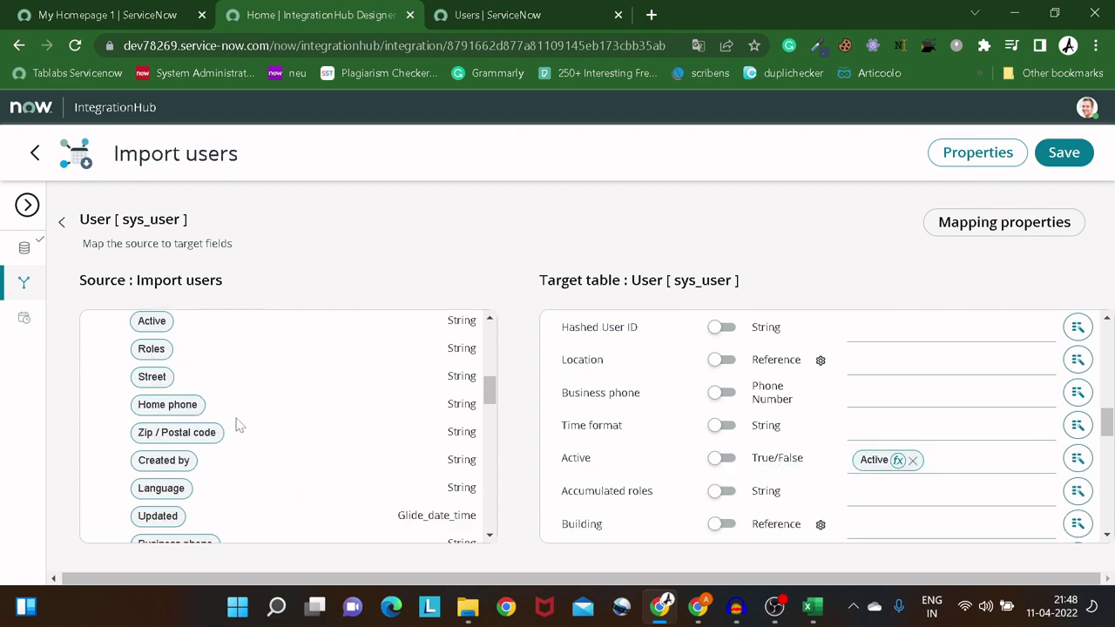
scroll(318, 441, "down", 1)
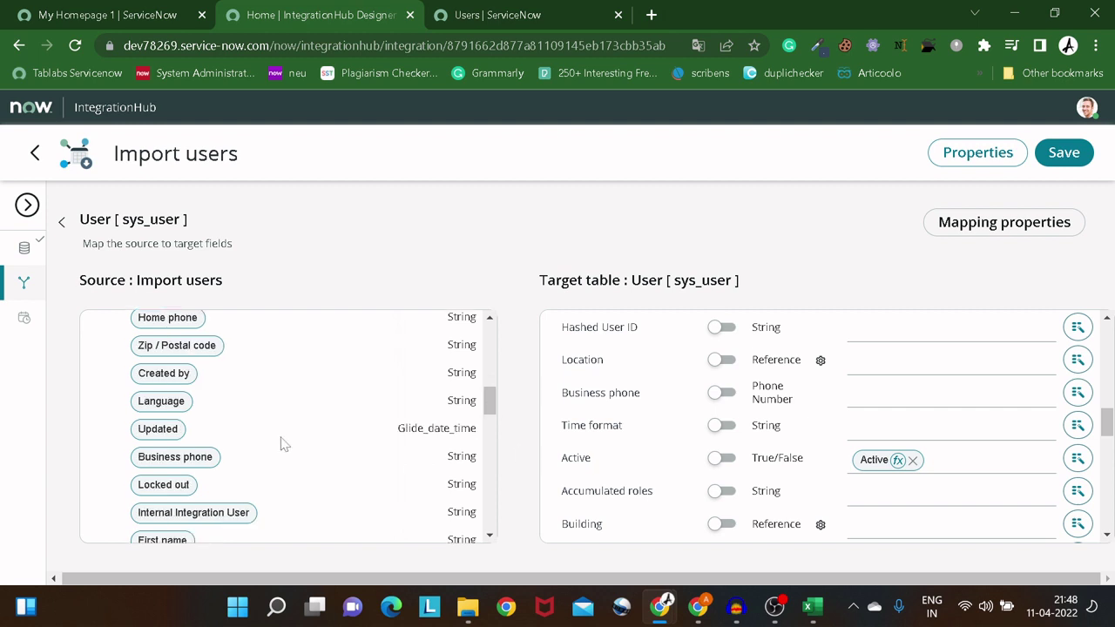
scroll(710, 420, "down", 2)
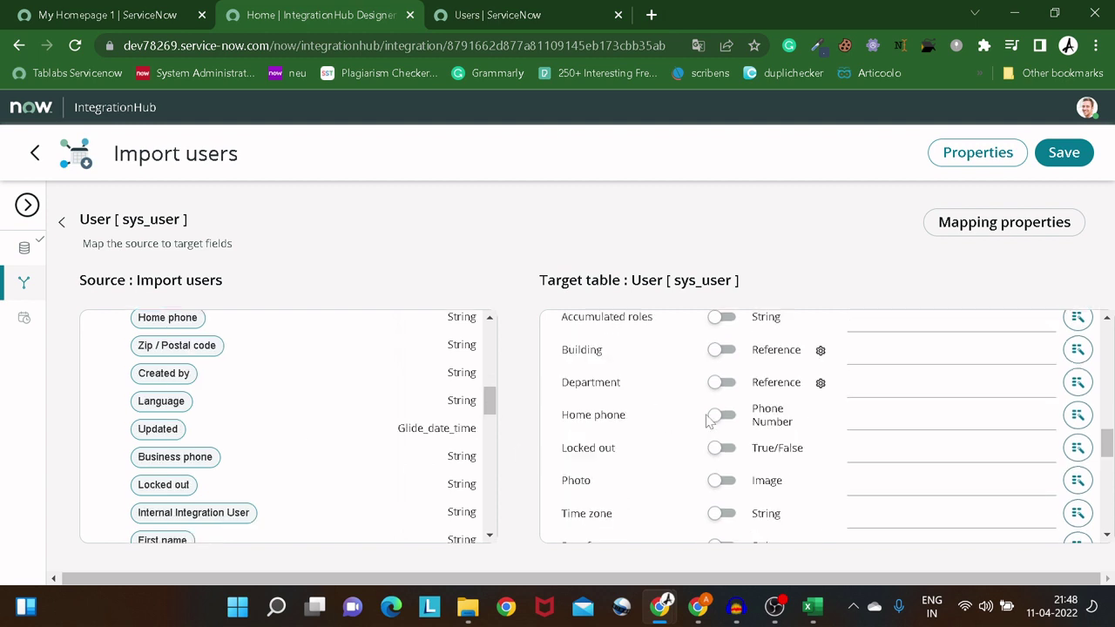
scroll(708, 421, "down", 4)
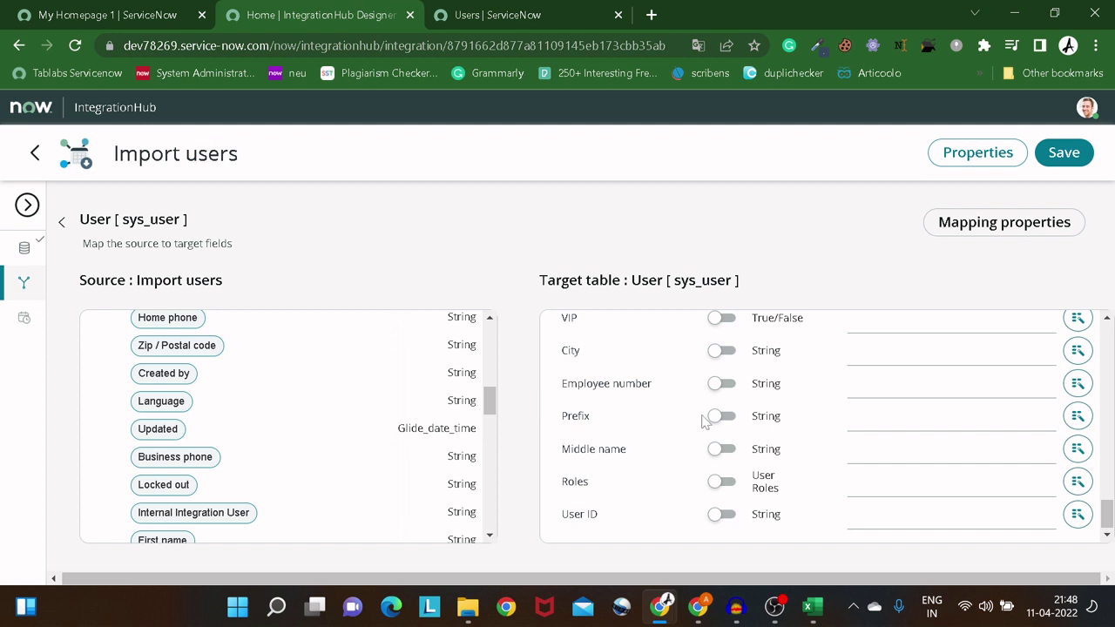
scroll(704, 421, "up", 10)
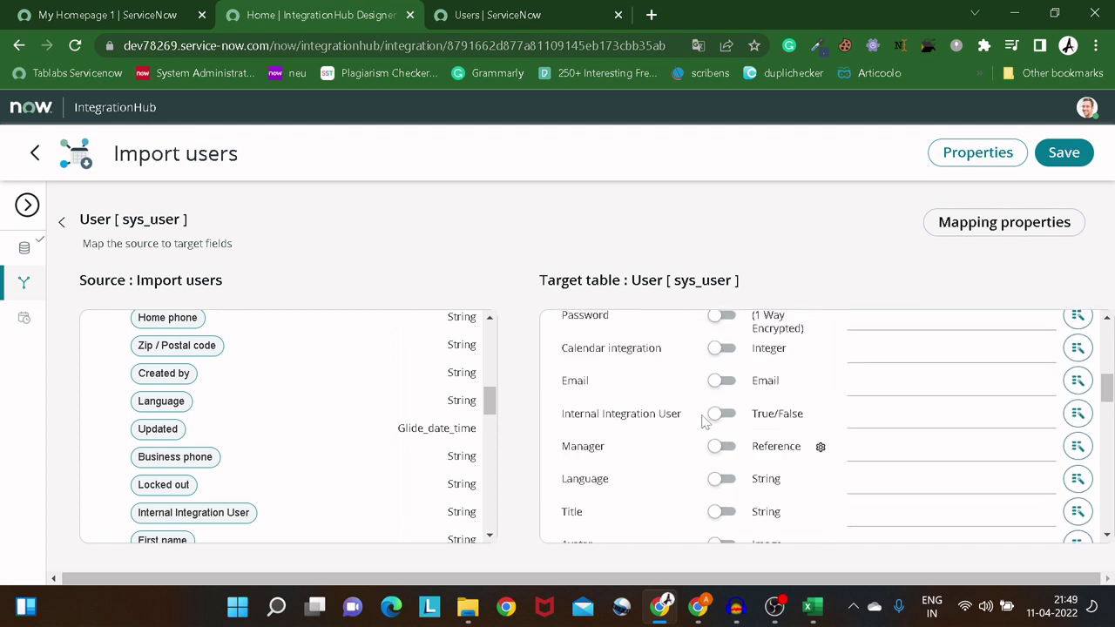
scroll(704, 421, "up", 5)
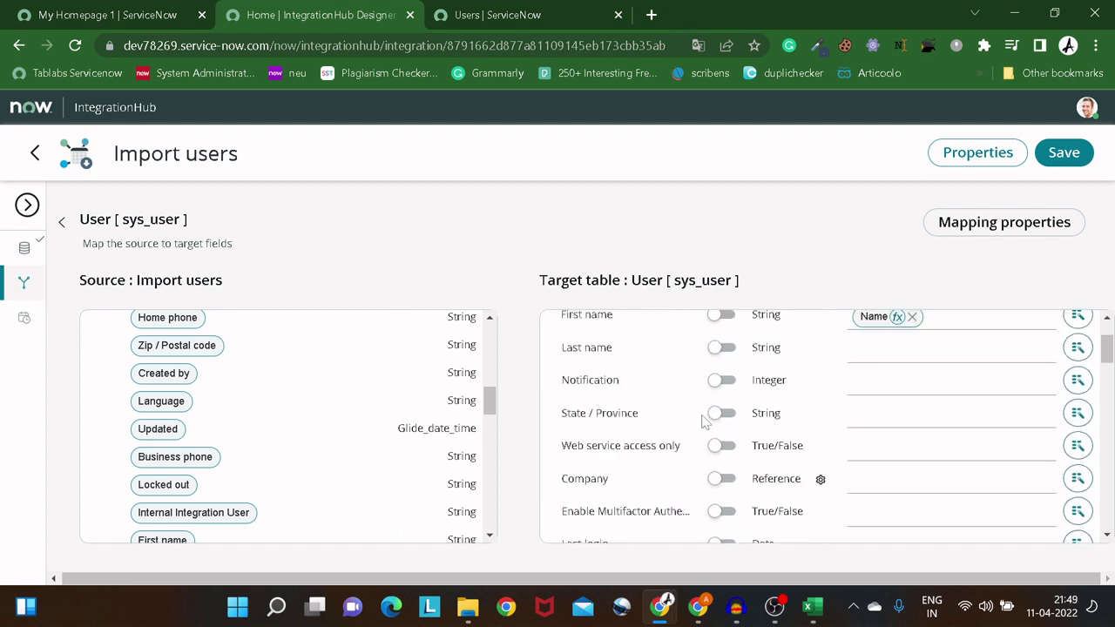
scroll(704, 421, "down", 4)
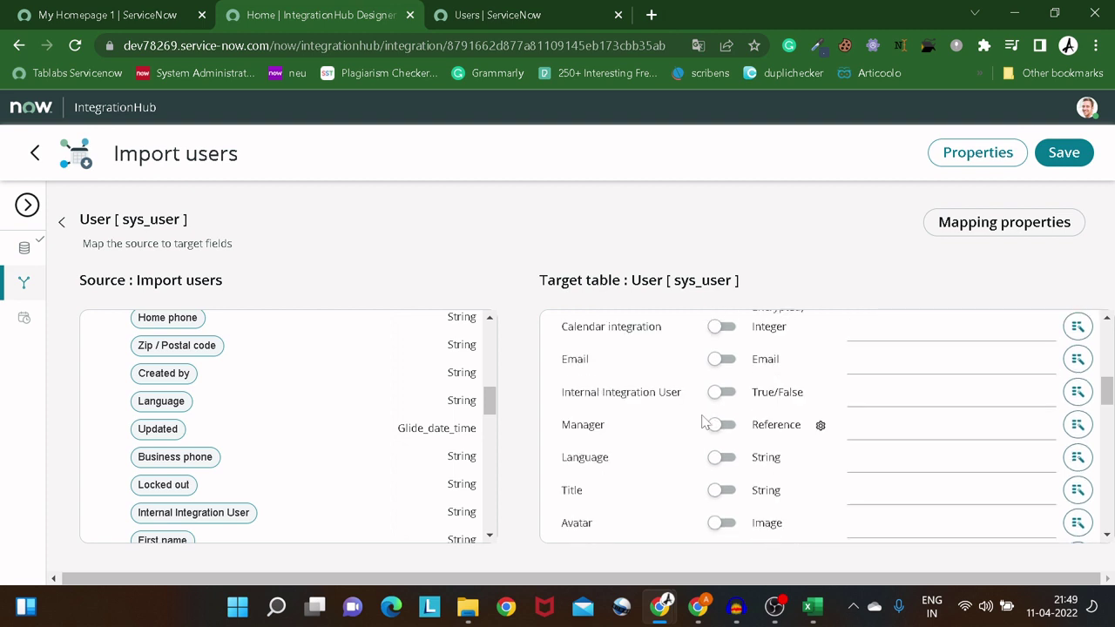
scroll(704, 421, "down", 3)
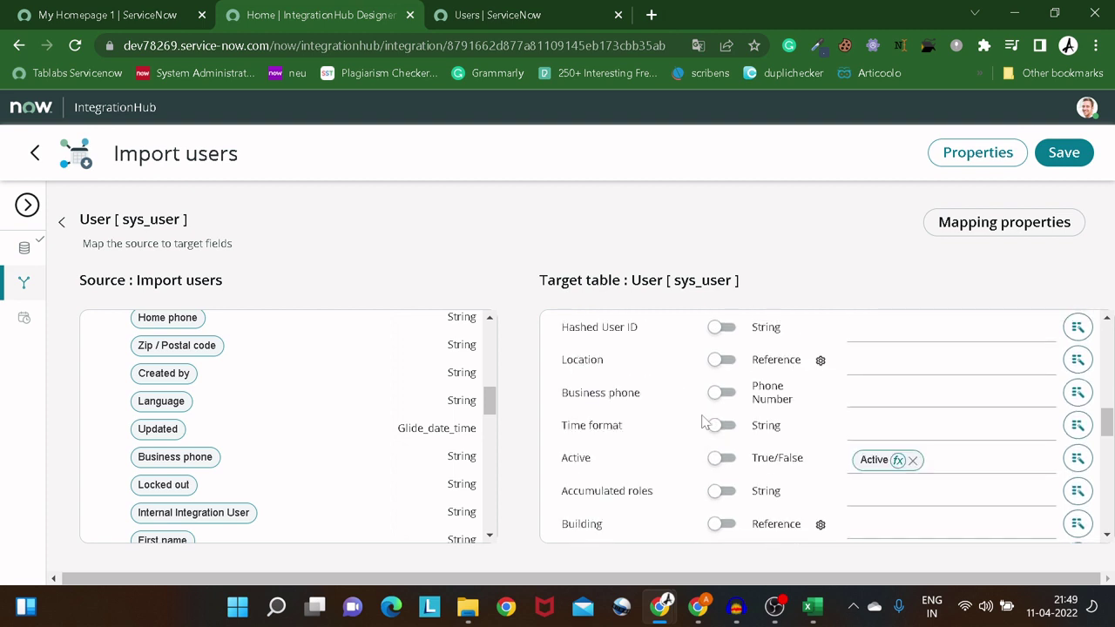
scroll(704, 420, "down", 5)
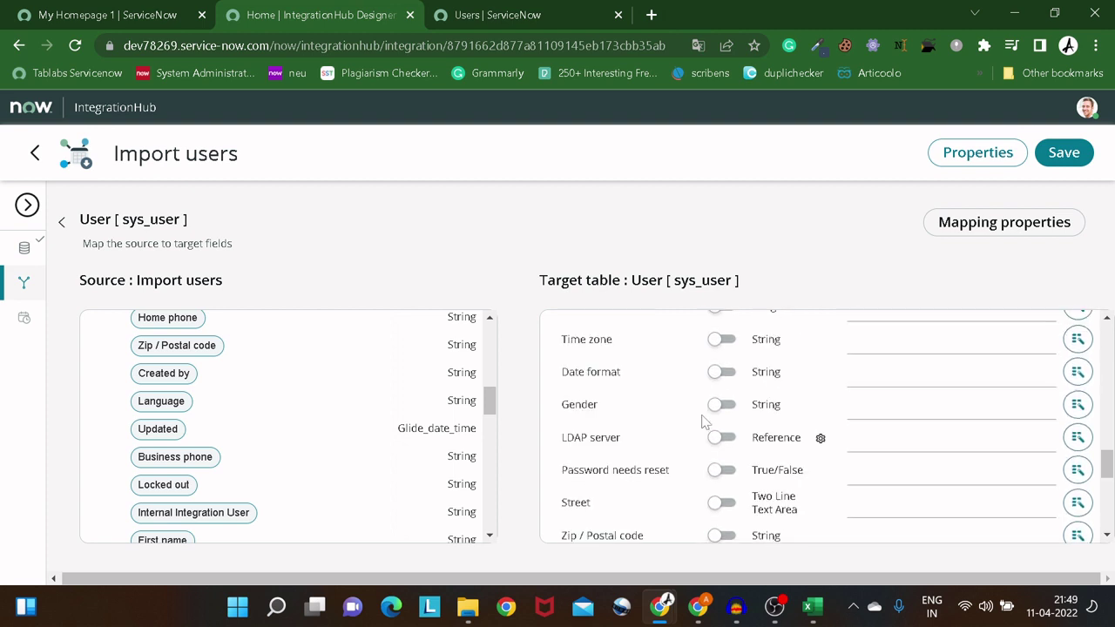
scroll(704, 421, "down", 5)
scroll(697, 419, "down", 1)
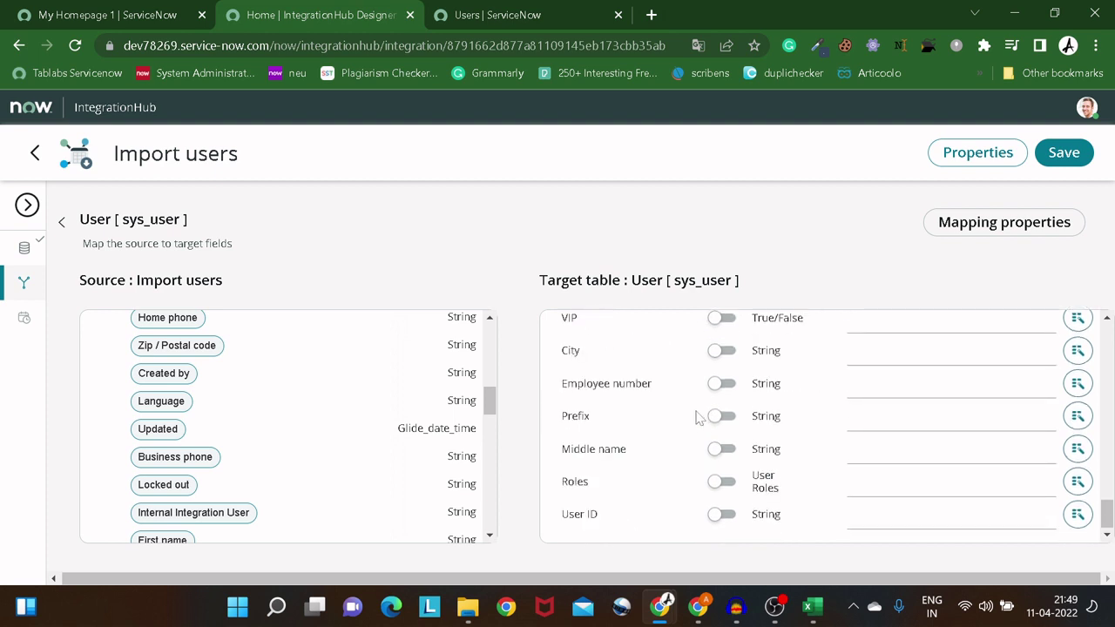
- Search the Import users source fields for counterparts to the last target fields, such as Roles and User ID
scroll(265, 407, "down", 5)
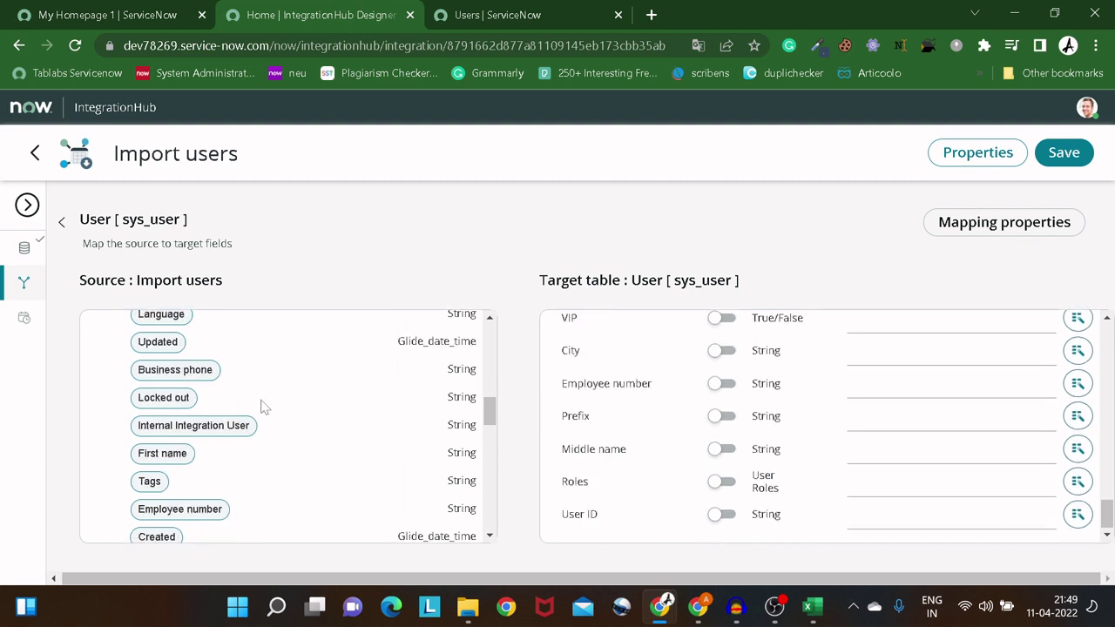
scroll(265, 407, "down", 10)
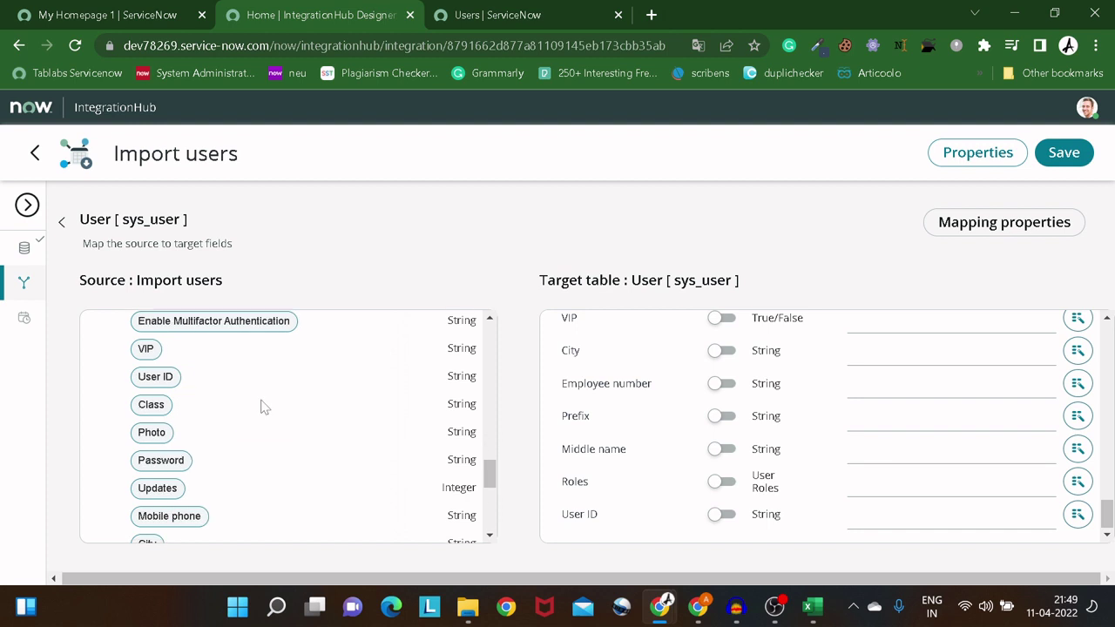
scroll(265, 407, "up", 10)
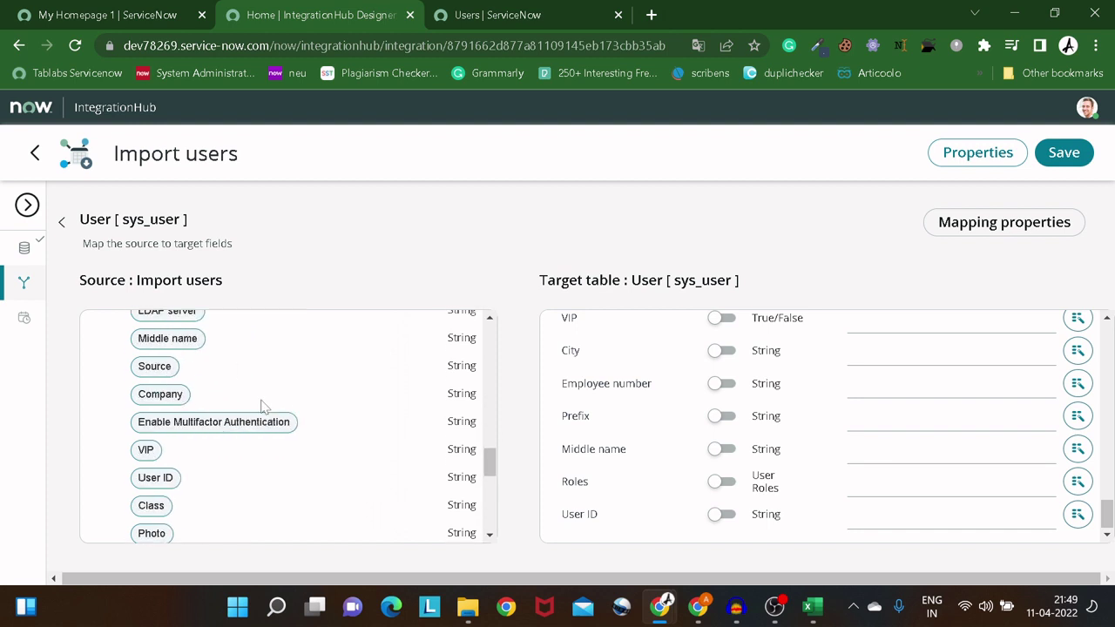
scroll(265, 407, "up", 5)
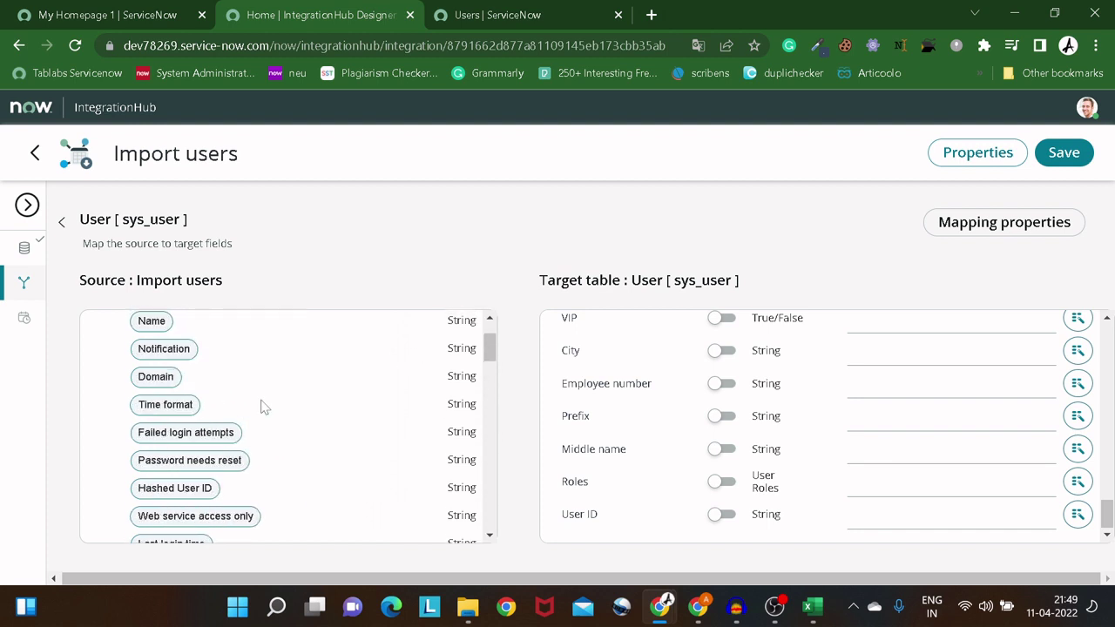
scroll(264, 407, "down", 1)
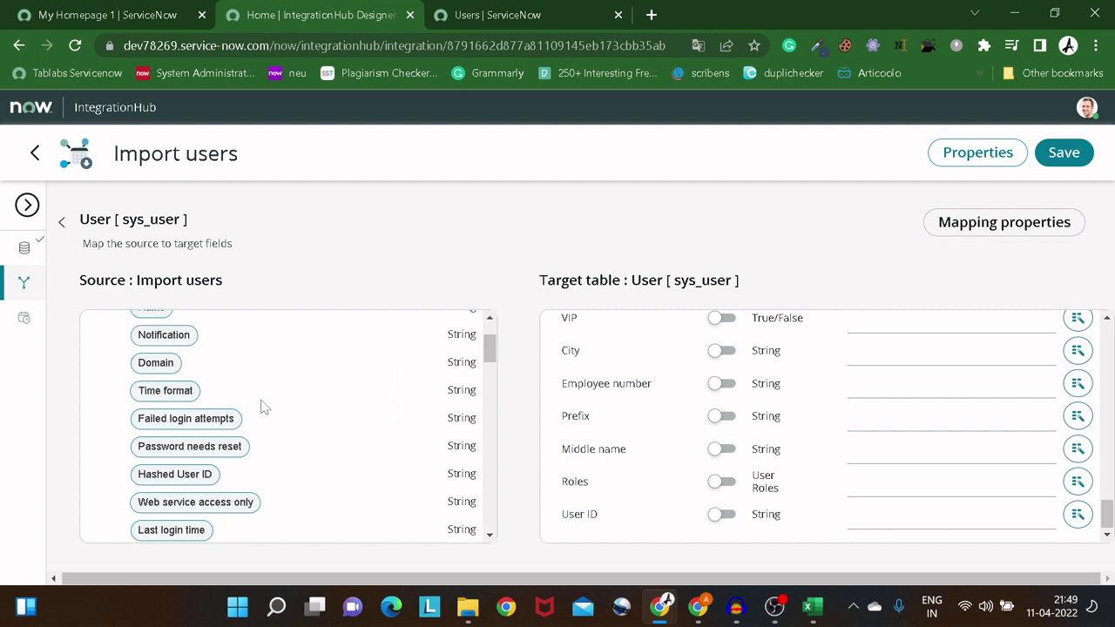
scroll(264, 407, "down", 2)
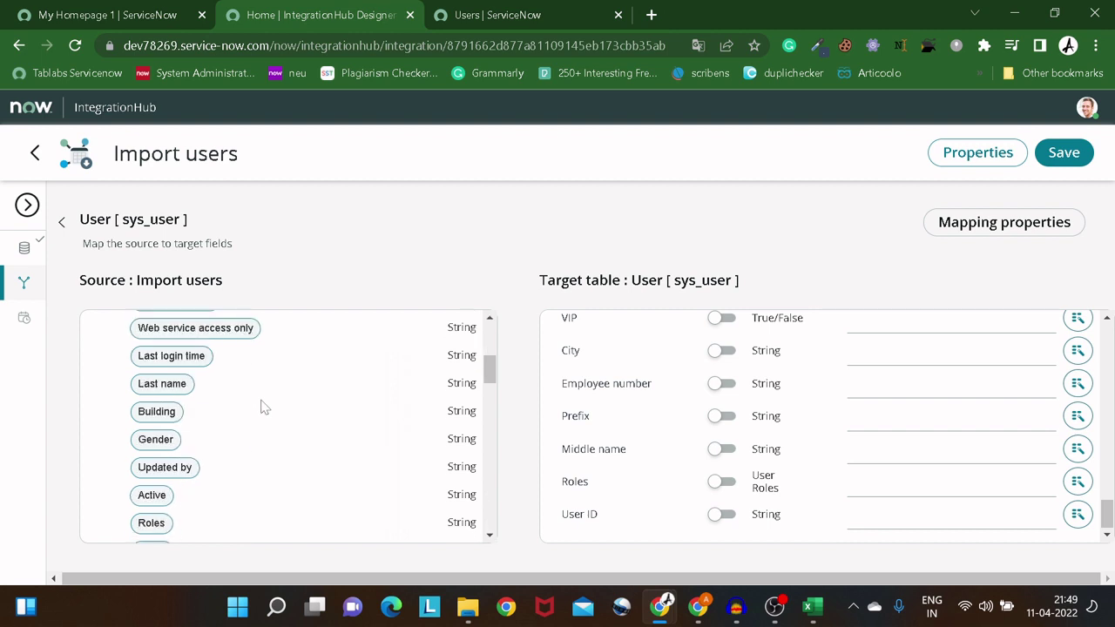
- Replace the Name value mapped to the User table's First name field with the source field First name
scroll(265, 407, "down", 1)
scroll(264, 407, "down", 2)
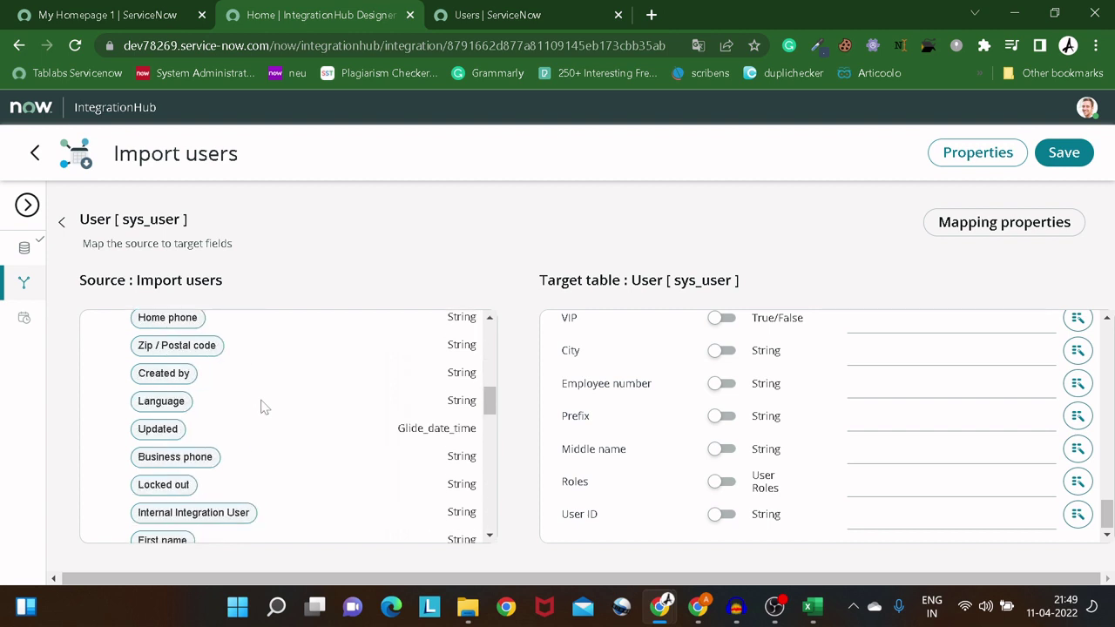
scroll(264, 407, "down", 1)
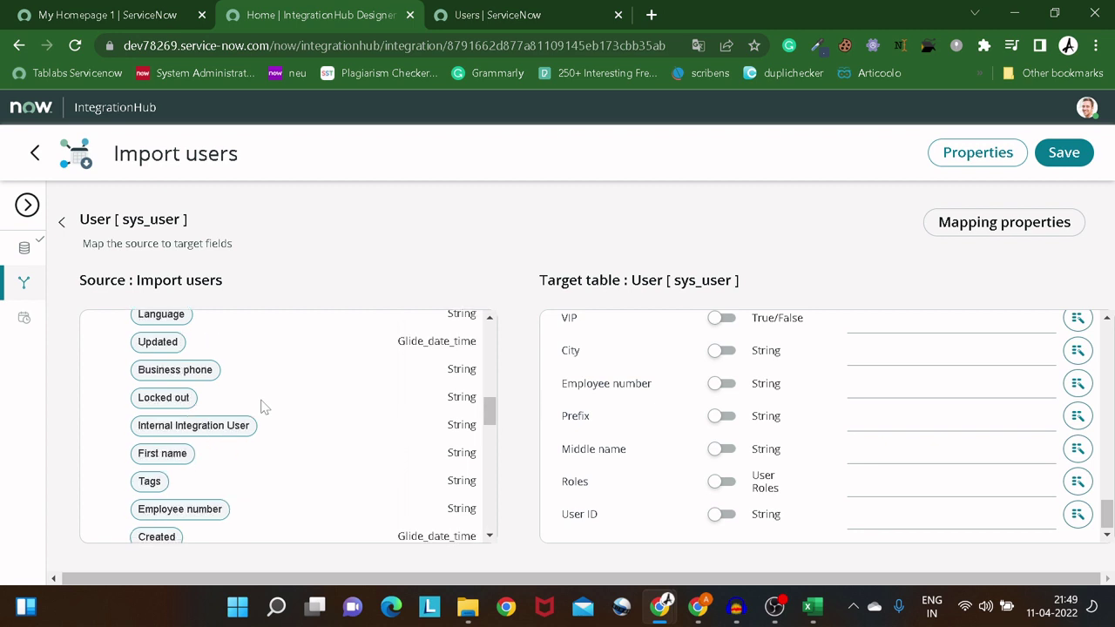
scroll(558, 427, "up", 6)
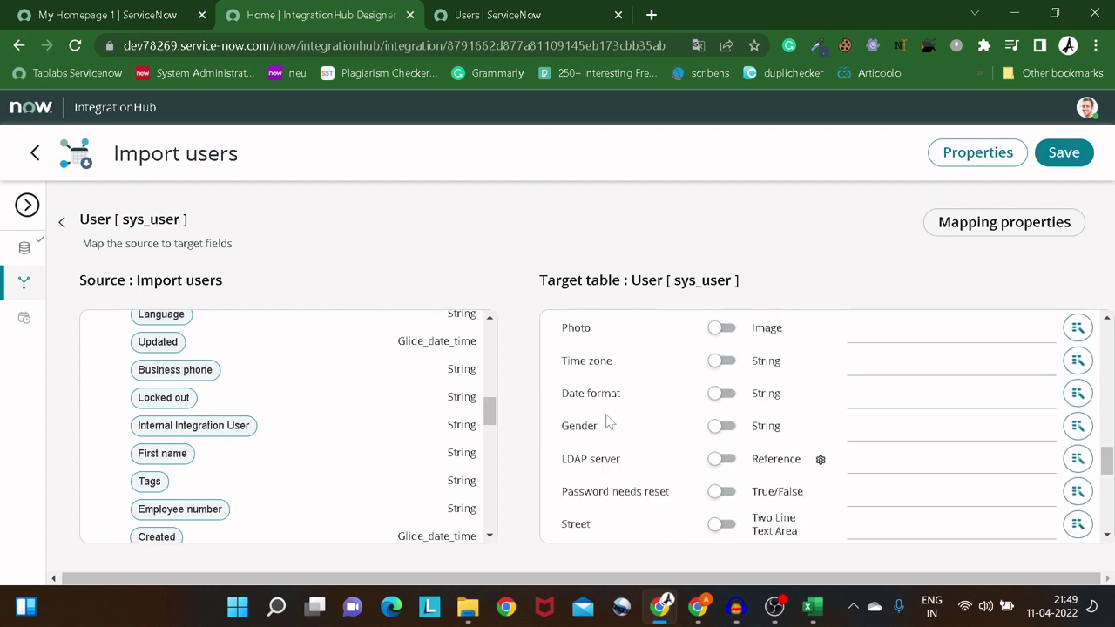
scroll(743, 384, "up", 2)
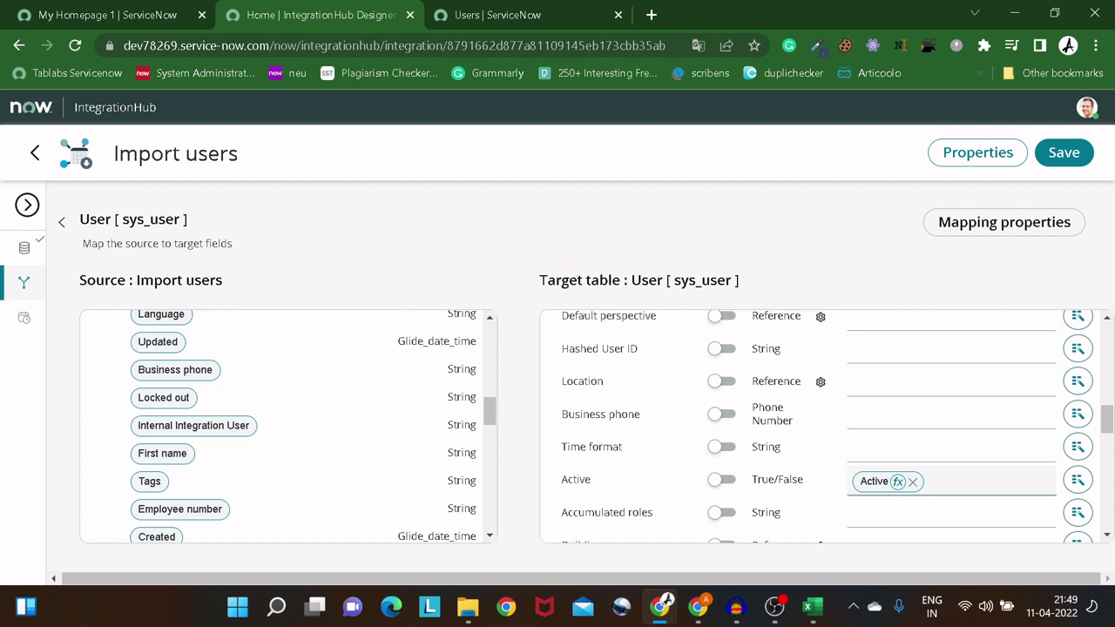
scroll(751, 445, "up", 8)
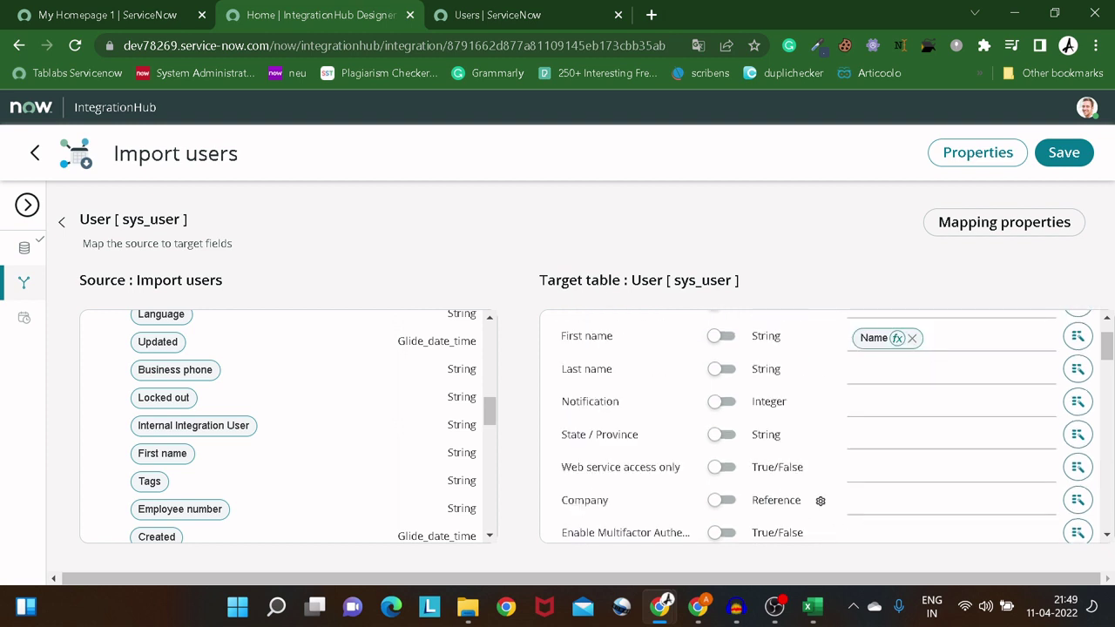
left_click(912, 338)
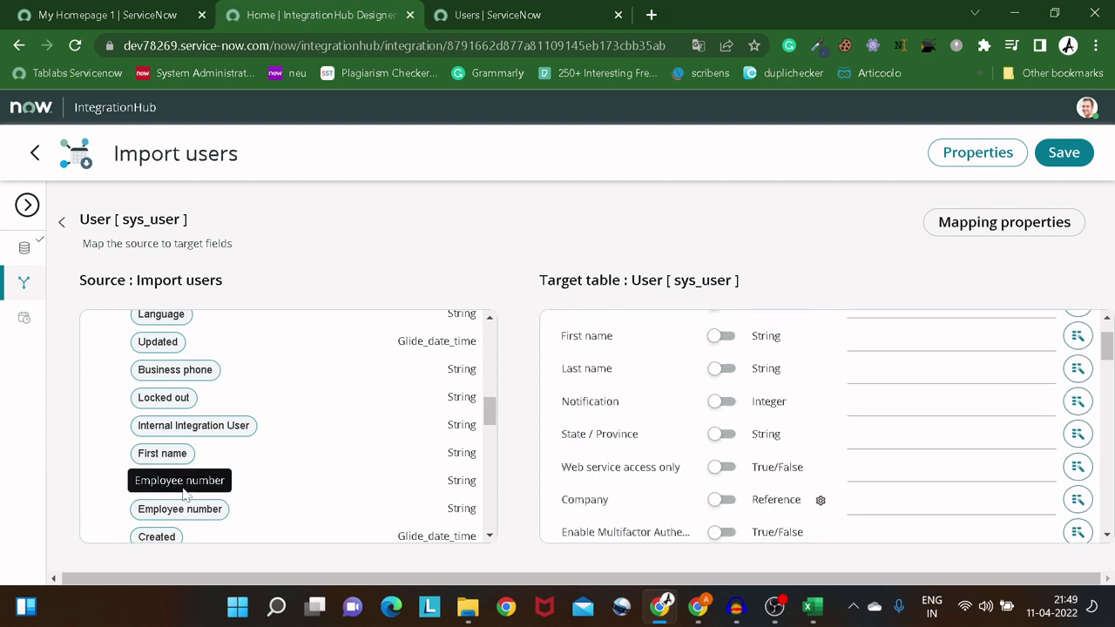
left_click_drag(153, 458, 892, 349)
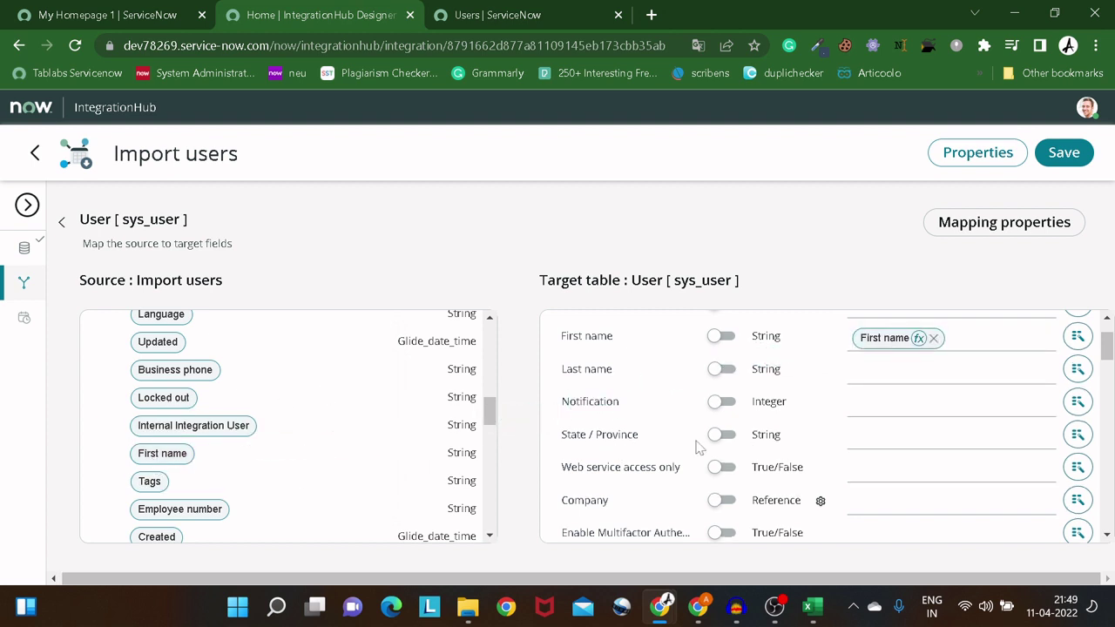
- Map the source field User ID to the User ID field at the end of the User target table
scroll(778, 424, "down", 2)
scroll(113, 457, "down", 2)
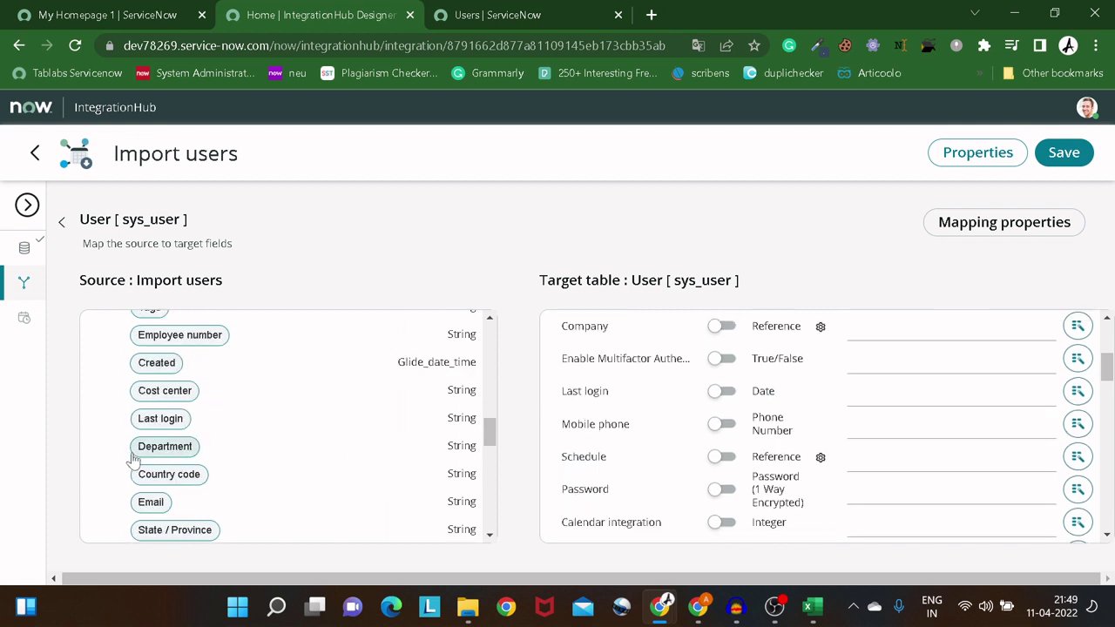
scroll(130, 453, "down", 2)
scroll(197, 471, "down", 1)
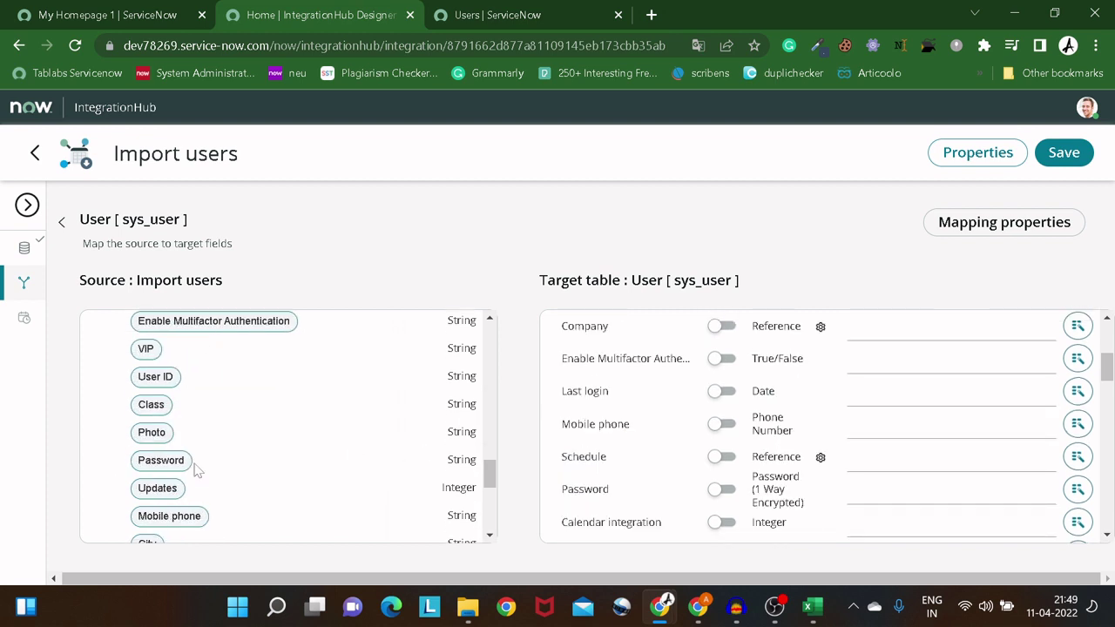
scroll(198, 469, "down", 1)
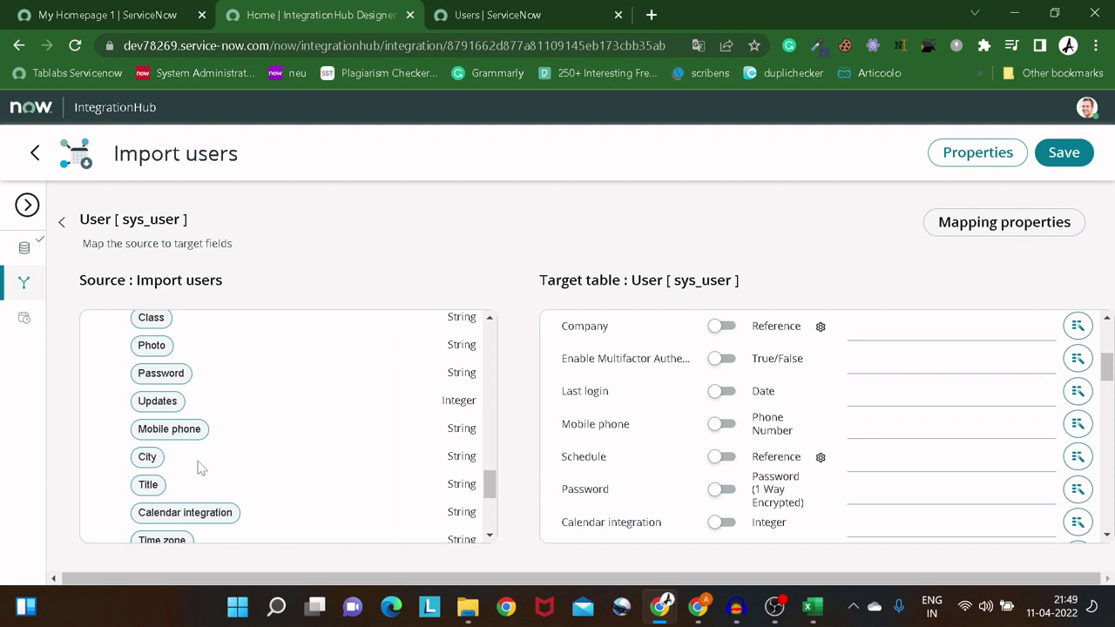
scroll(199, 469, "down", 3)
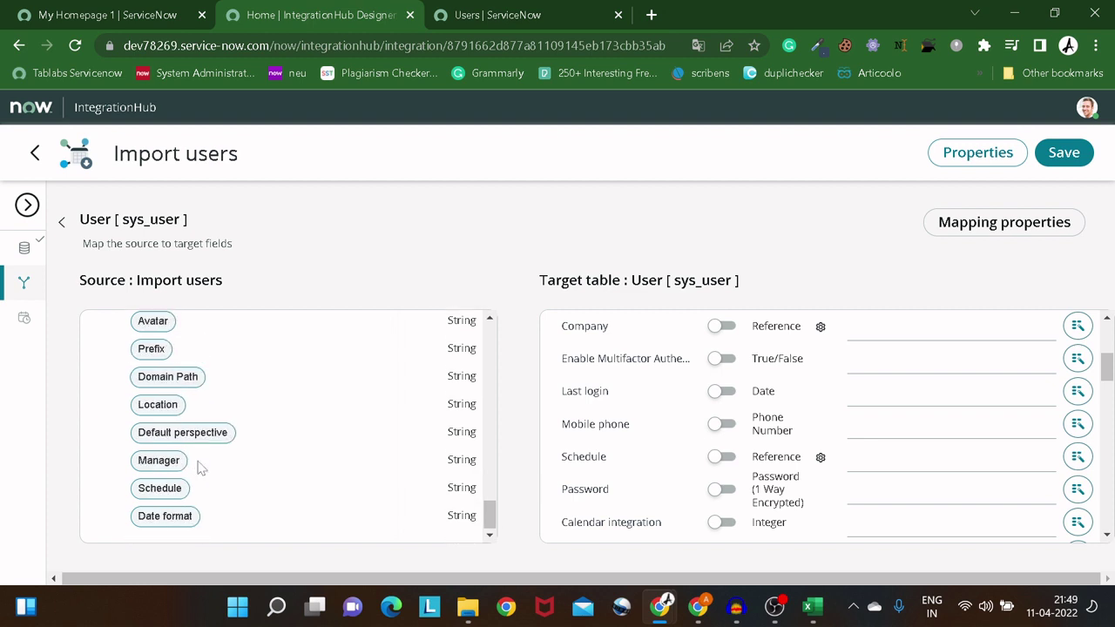
scroll(200, 469, "up", 3)
scroll(198, 468, "up", 1)
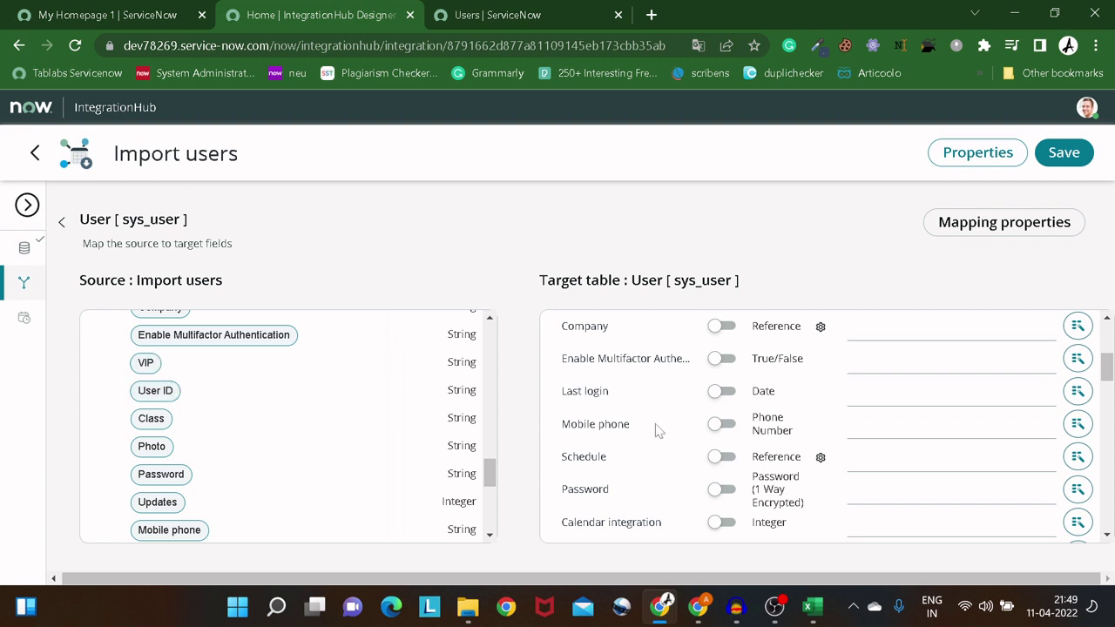
scroll(660, 433, "down", 5)
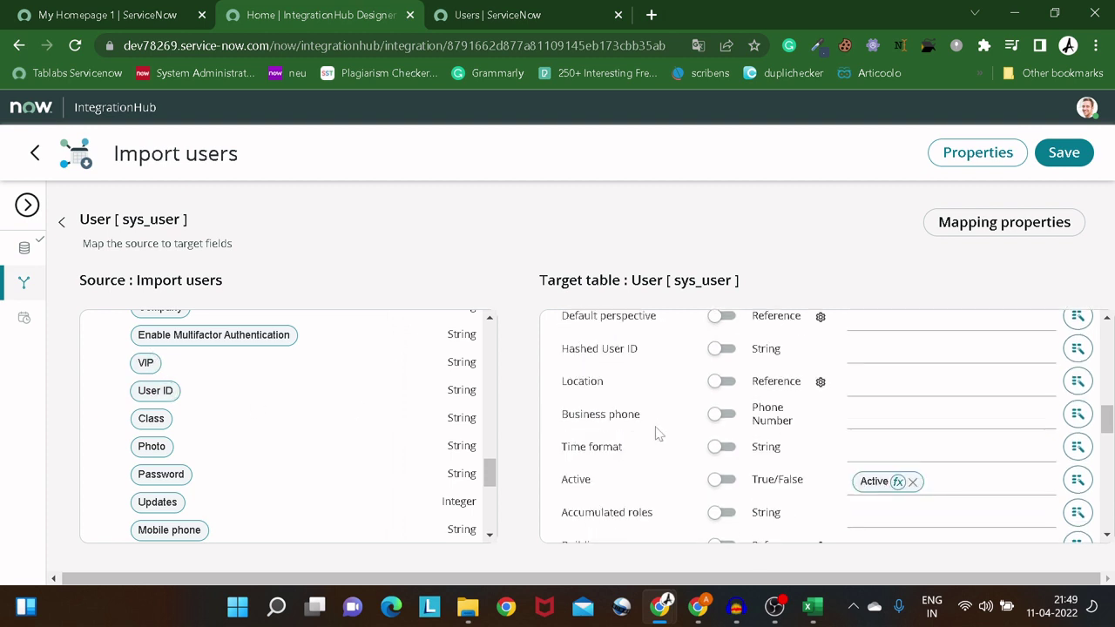
scroll(660, 433, "down", 10)
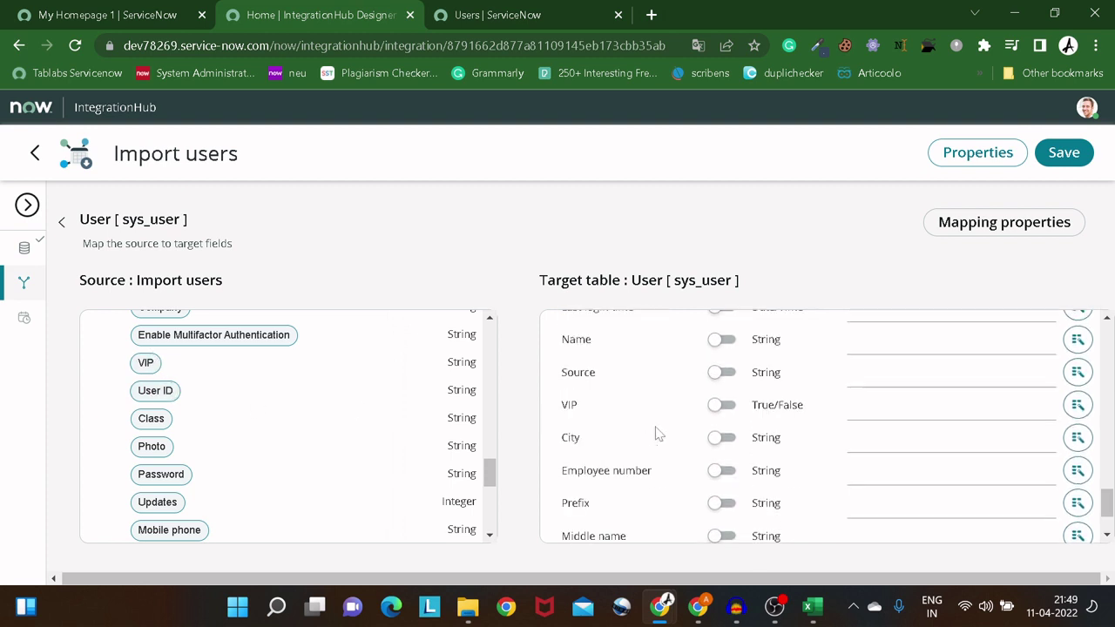
scroll(659, 433, "down", 3)
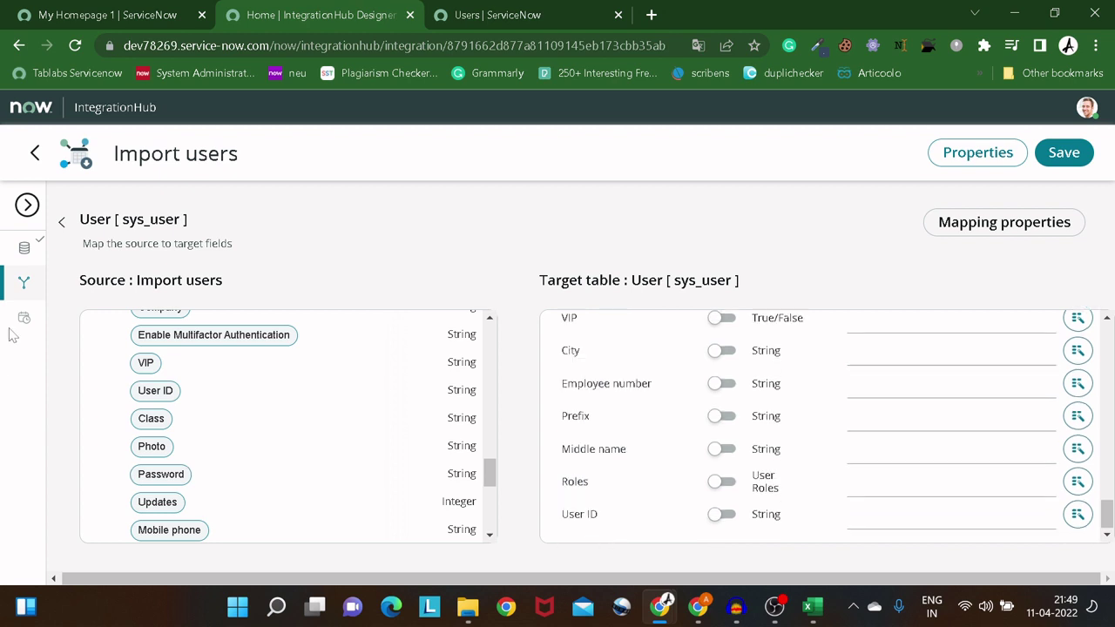
left_click_drag(145, 404, 854, 530)
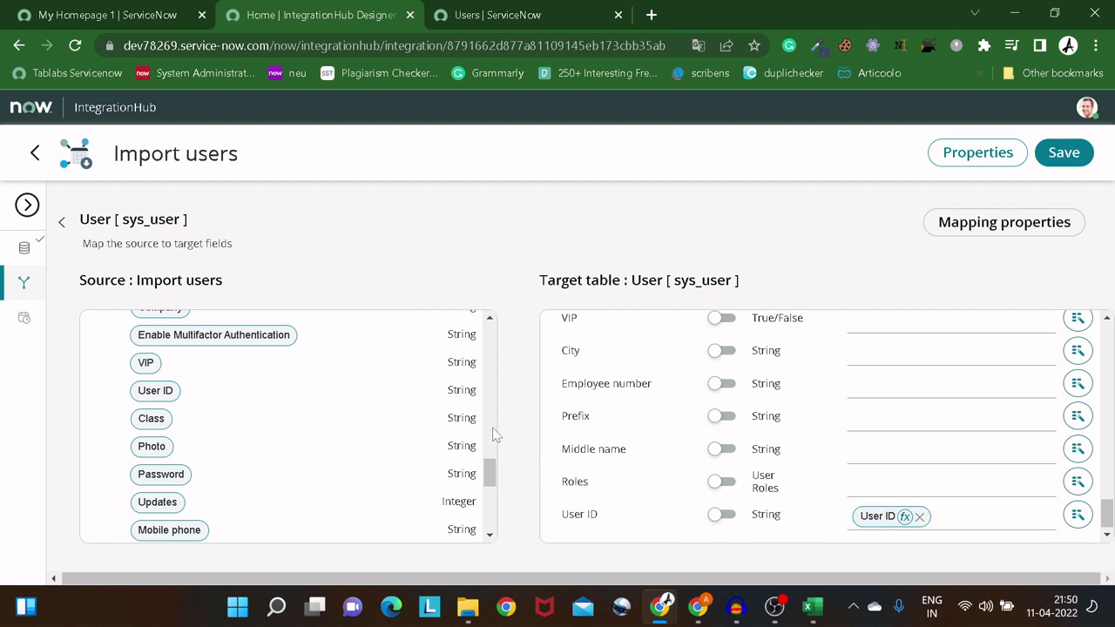
- Add the Trim string transformation to the source value mapped to the First name target field
scroll(787, 453, "up", 5)
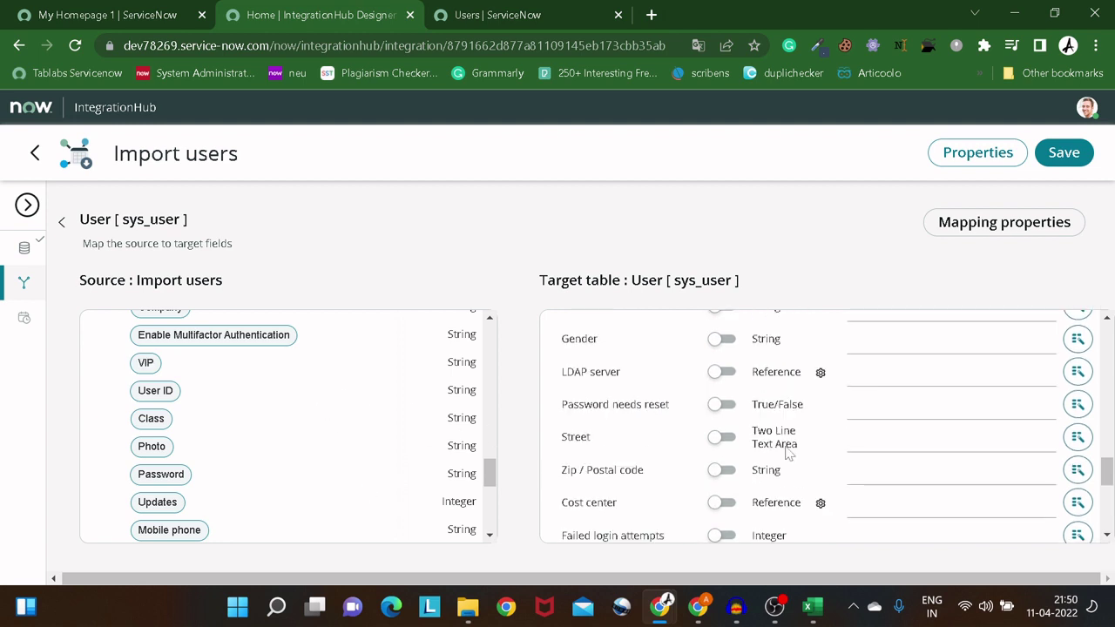
scroll(788, 451, "up", 5)
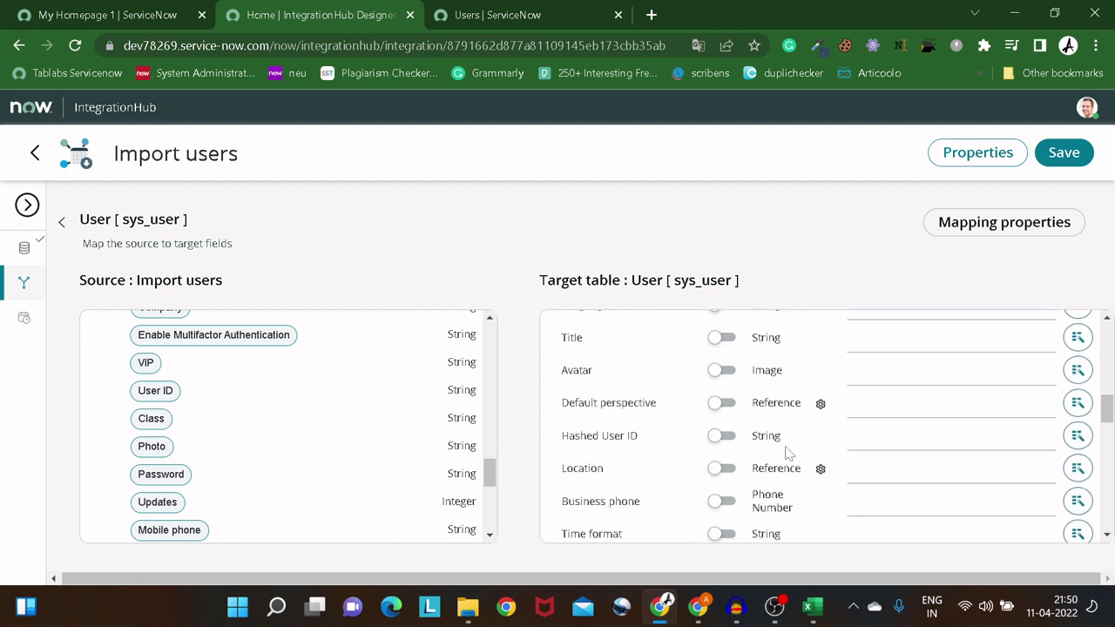
scroll(788, 453, "down", 2)
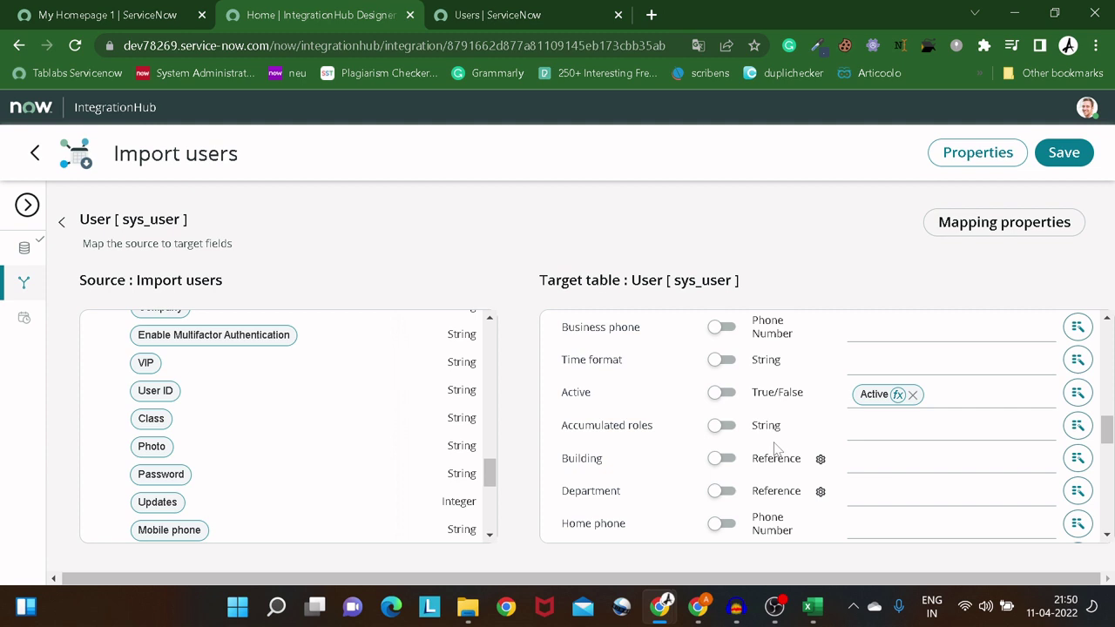
scroll(775, 446, "up", 4)
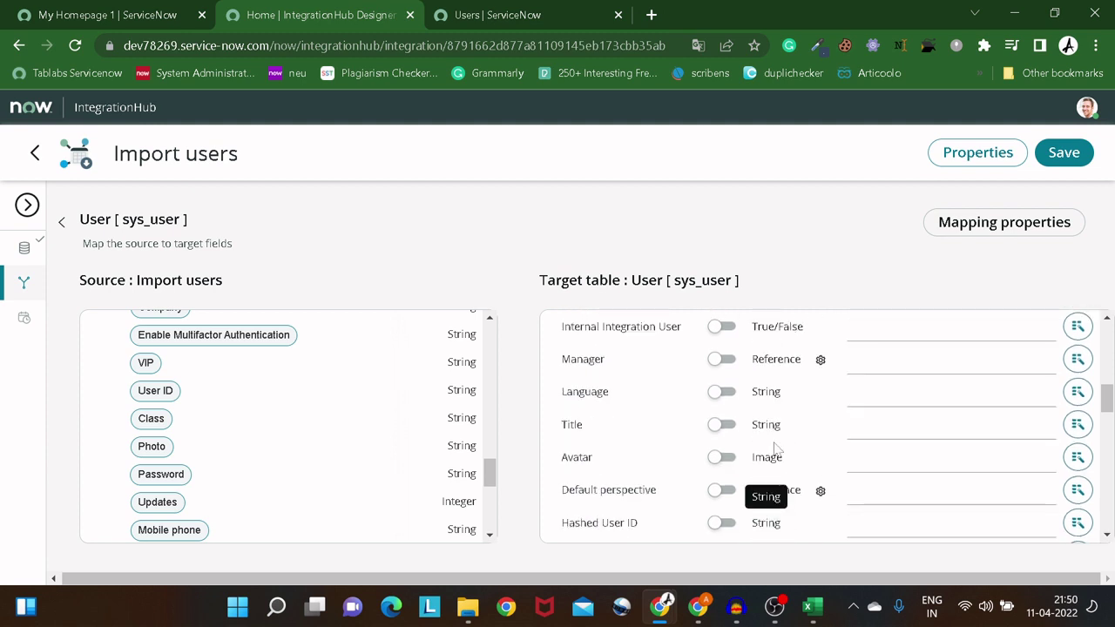
scroll(774, 447, "up", 6)
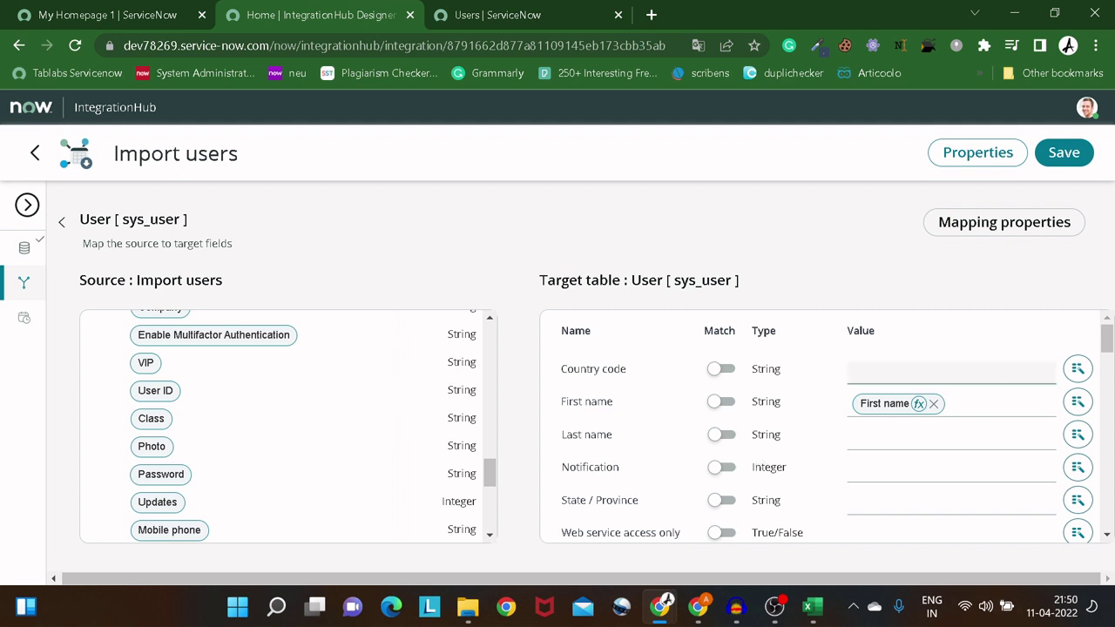
left_click(919, 404)
scroll(909, 341, "down", 2)
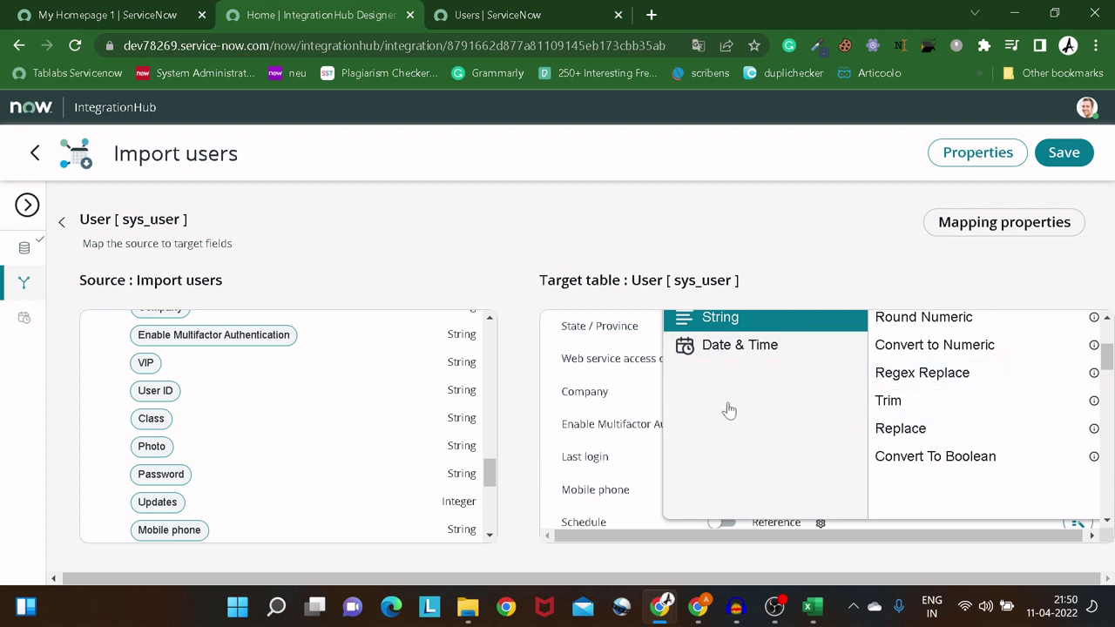
scroll(753, 405, "up", 1)
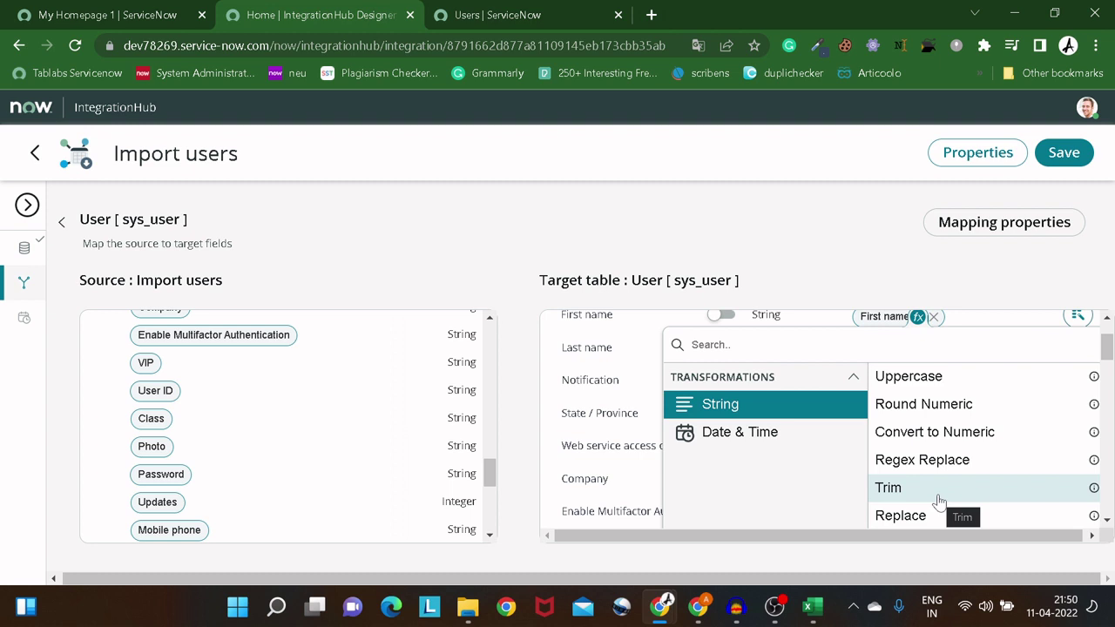
left_click(889, 487)
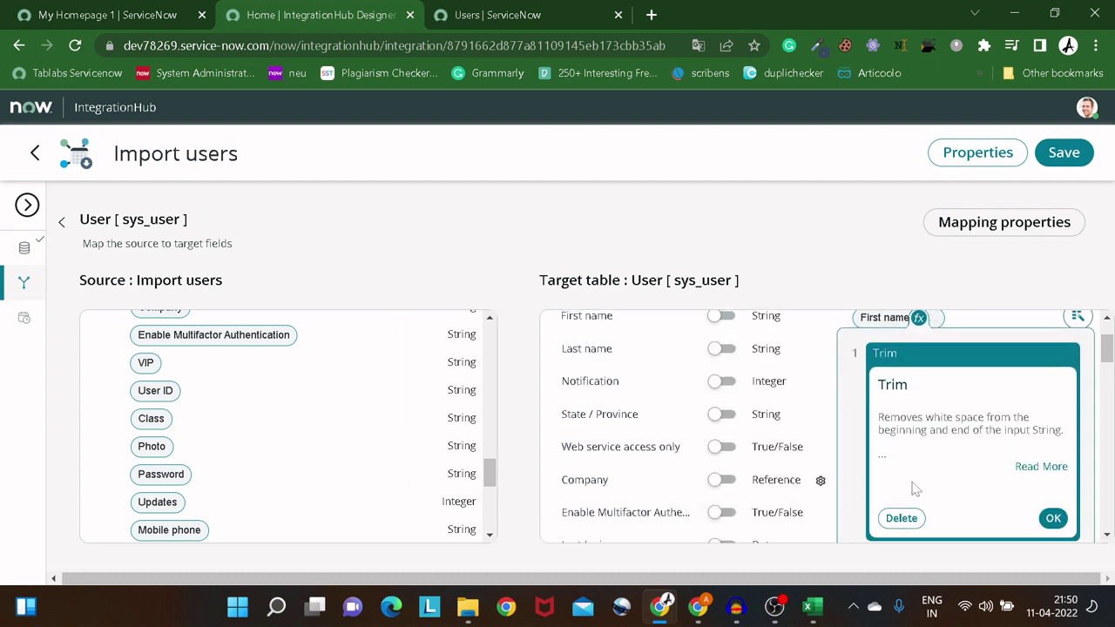
left_click(1053, 520)
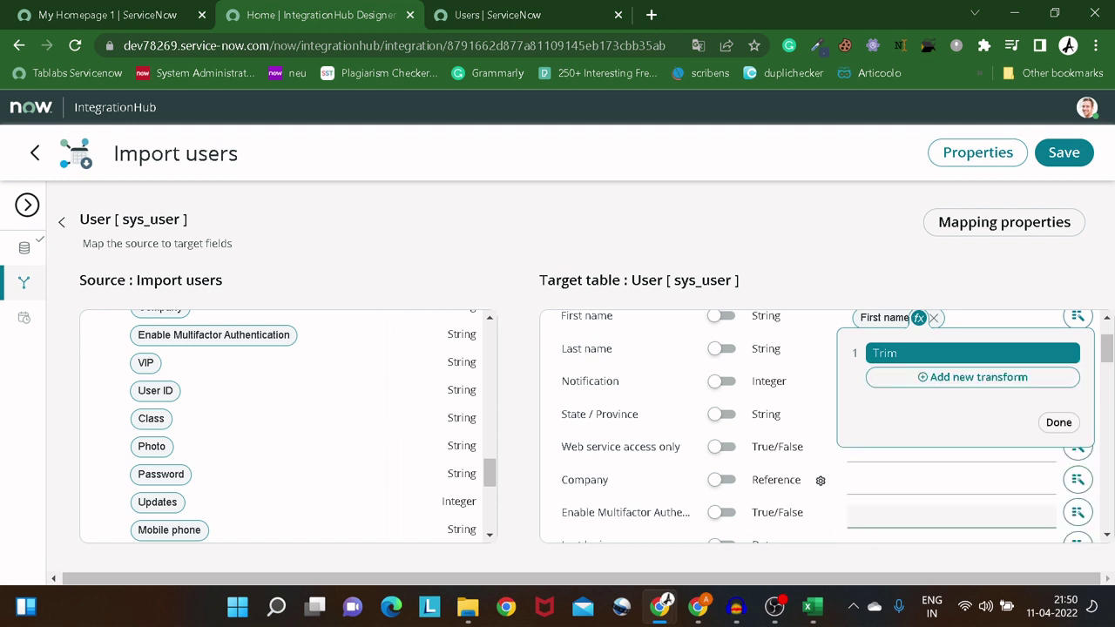
left_click(1058, 422)
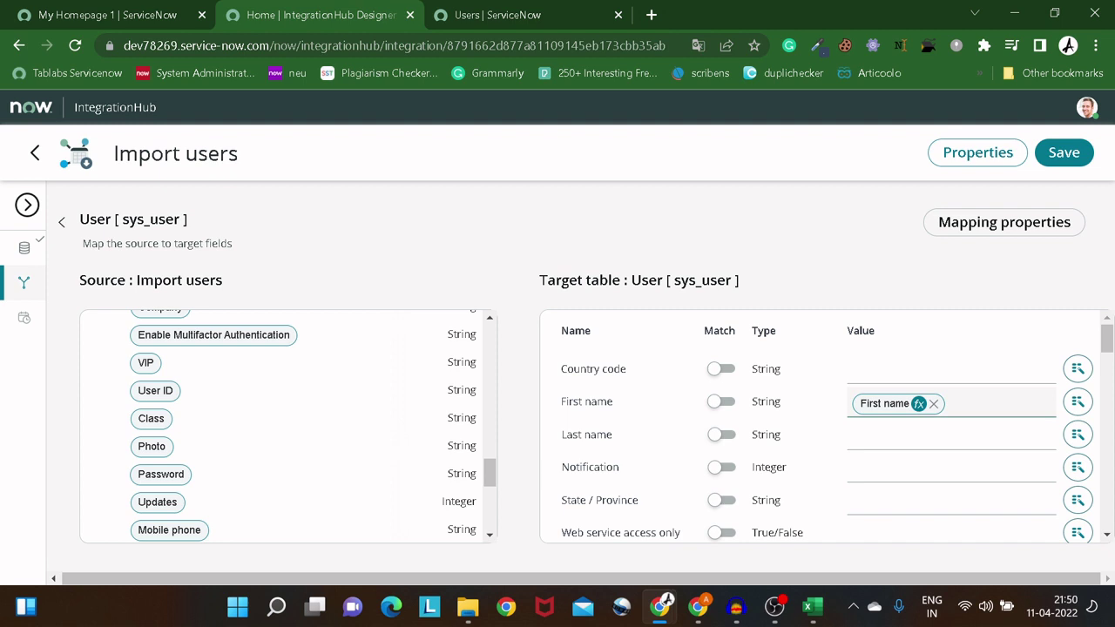
- Review the User target table's fields and their mapped values, from First name down past Active
scroll(950, 406, "down", 8)
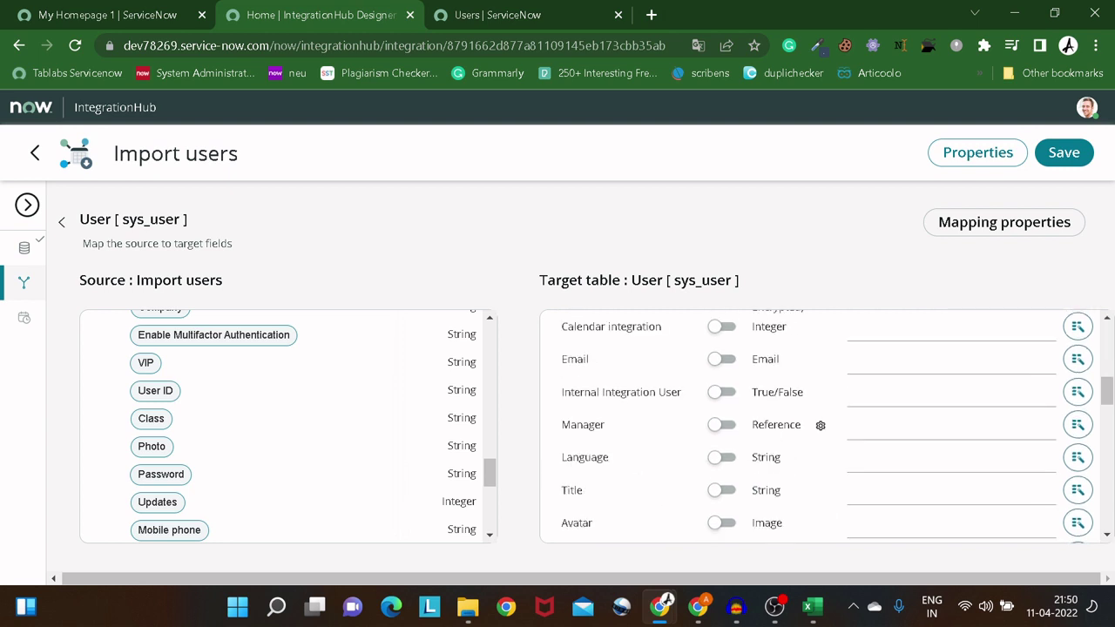
scroll(636, 471, "down", 6)
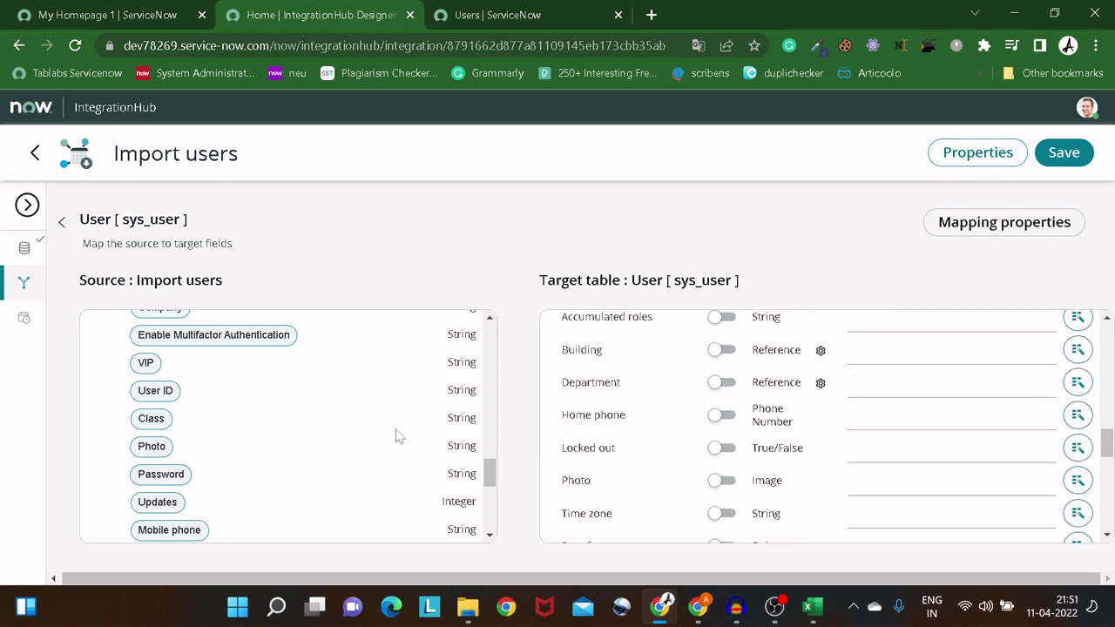
scroll(823, 427, "down", 4)
scroll(922, 461, "down", 2)
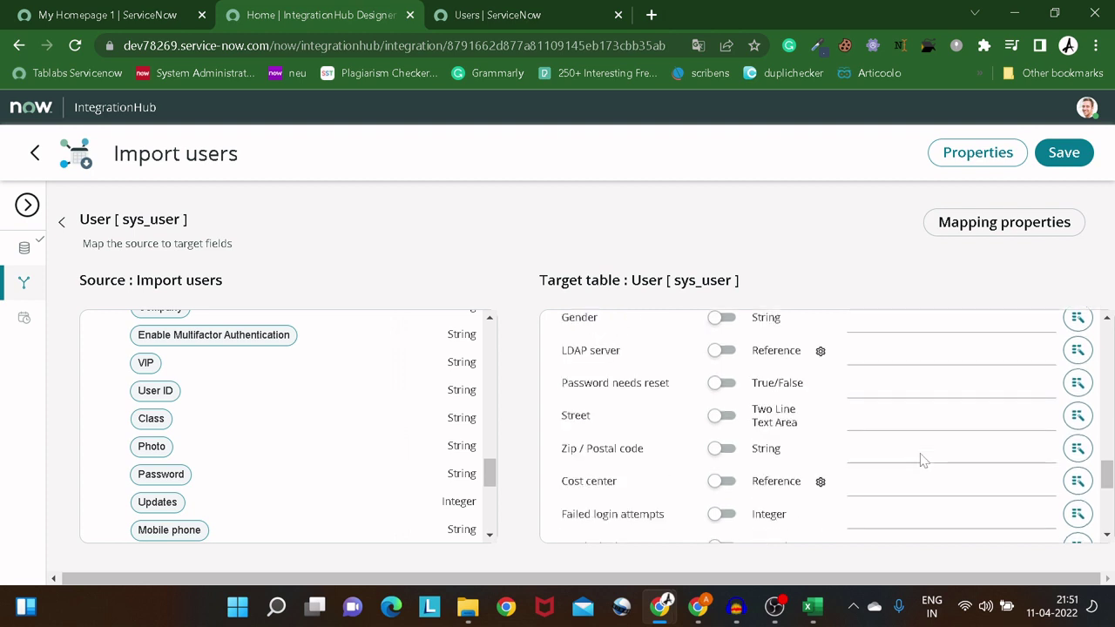
scroll(922, 461, "up", 4)
scroll(923, 461, "up", 8)
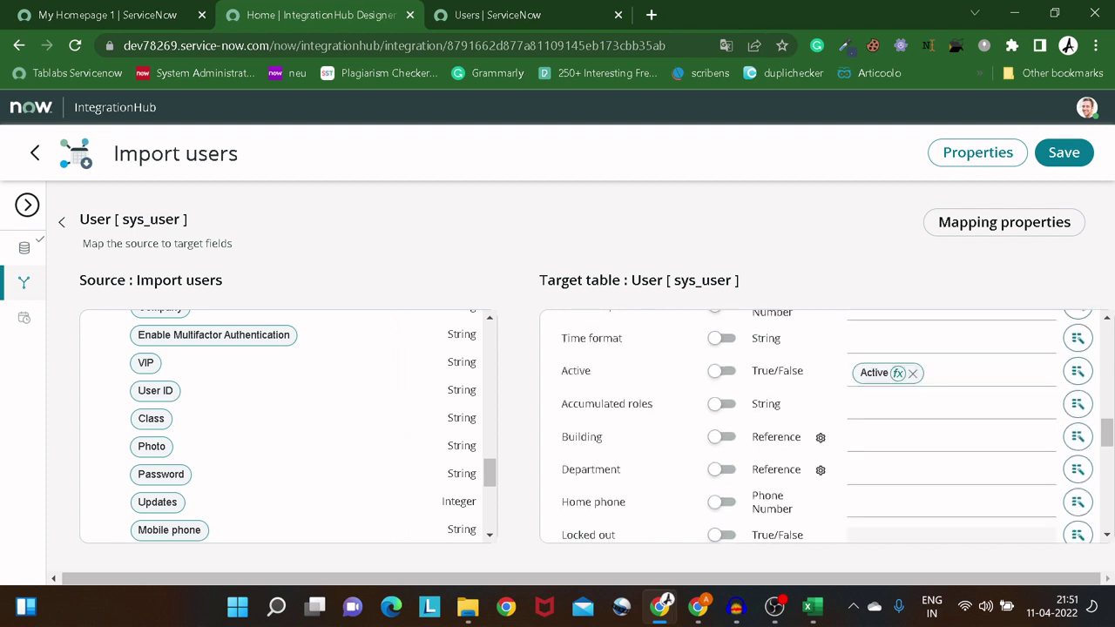
scroll(920, 460, "up", 6)
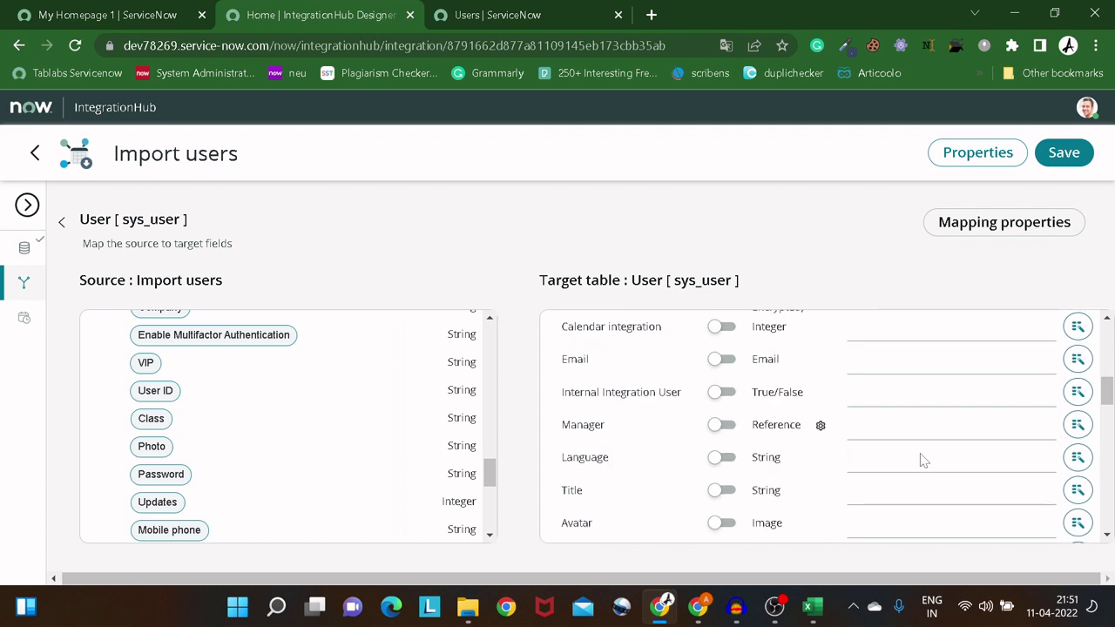
scroll(924, 461, "up", 5)
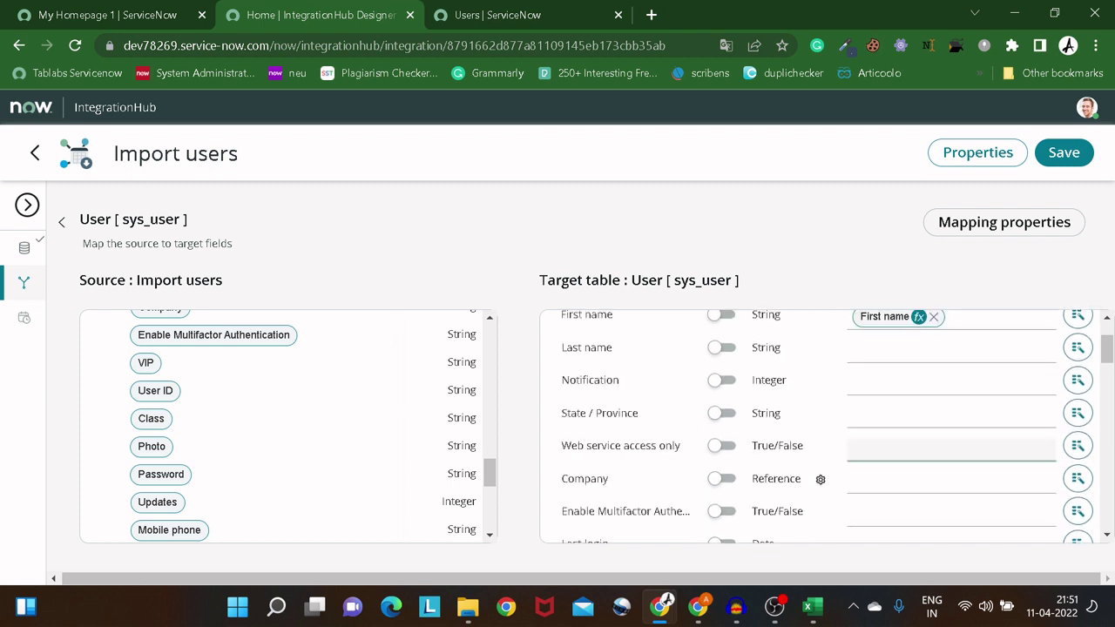
scroll(924, 461, "down", 5)
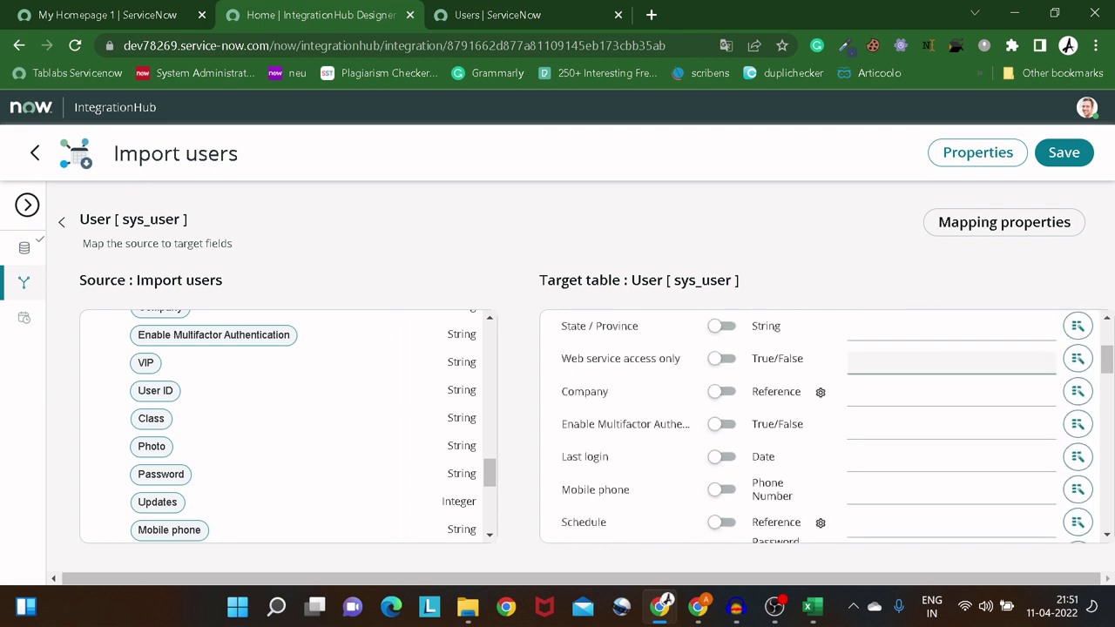
scroll(924, 461, "down", 5)
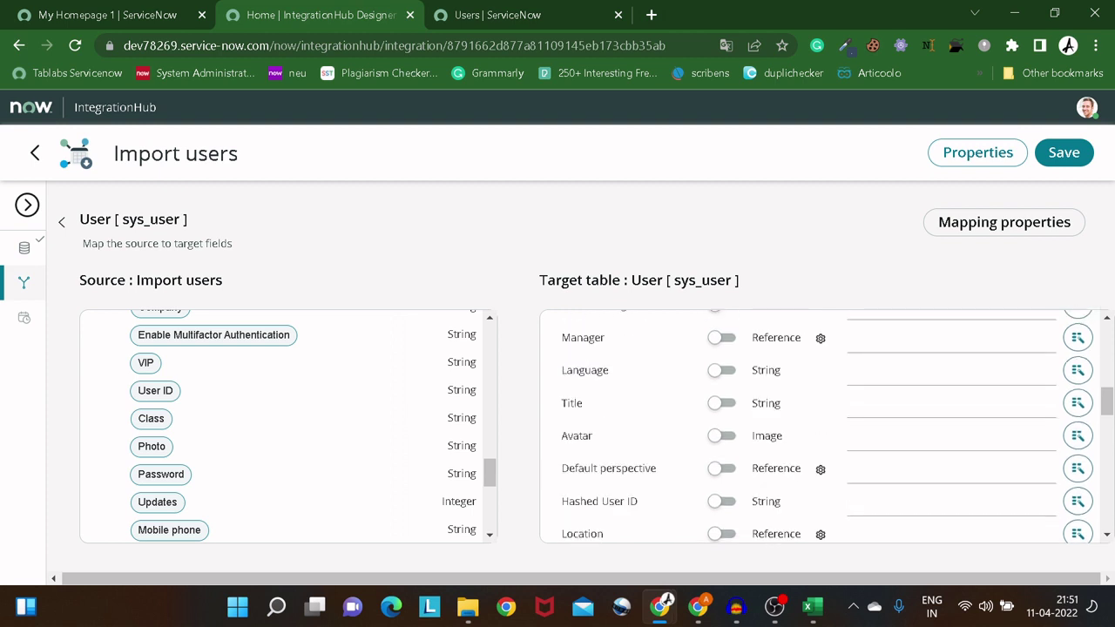
scroll(923, 461, "down", 3)
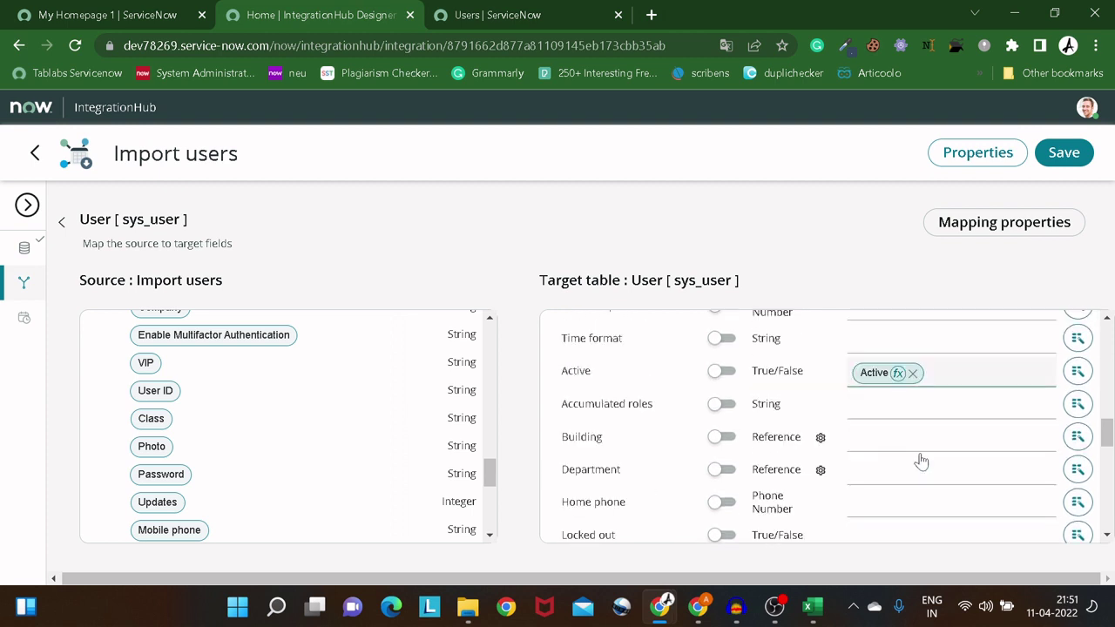
- Examine the remaining User target fields down to User ID, and check the transform applied to the First name value
scroll(646, 435, "down", 2)
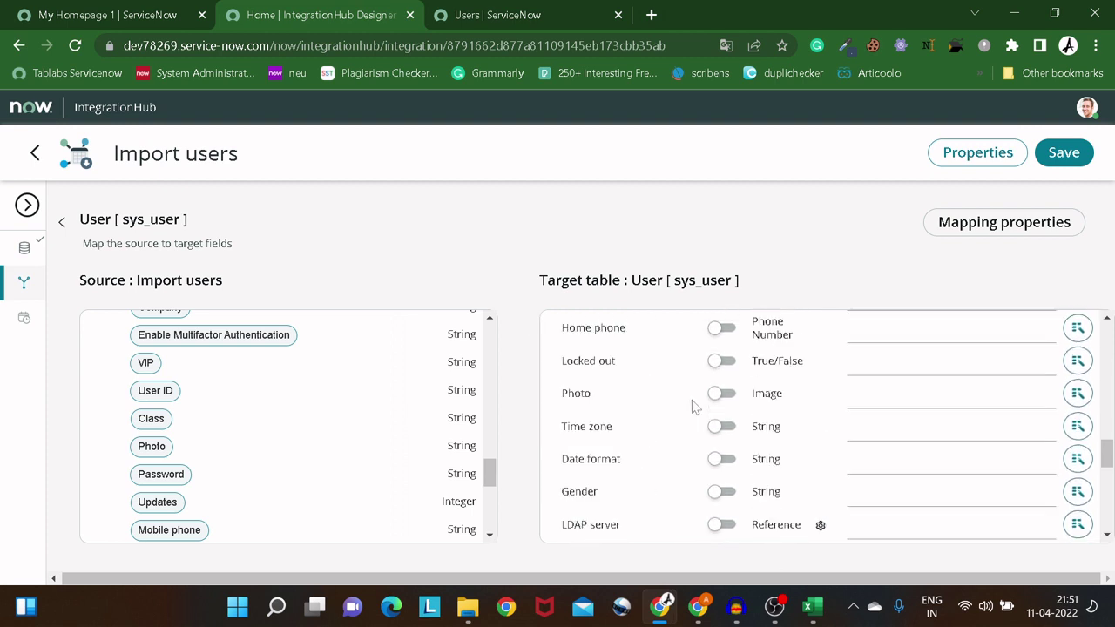
scroll(702, 431, "down", 2)
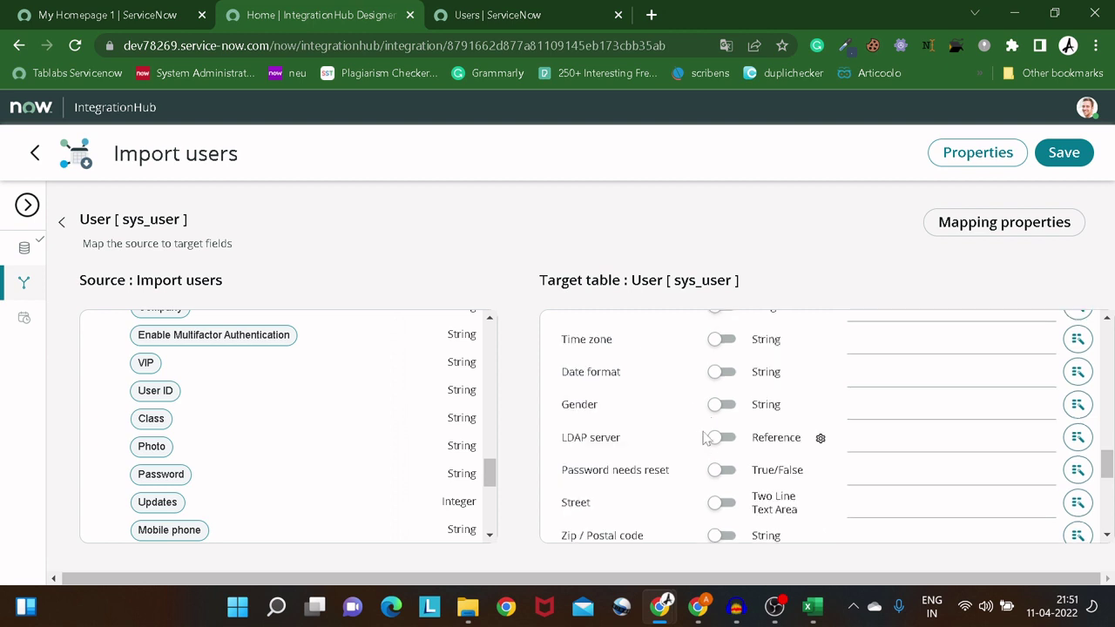
scroll(704, 438, "down", 5)
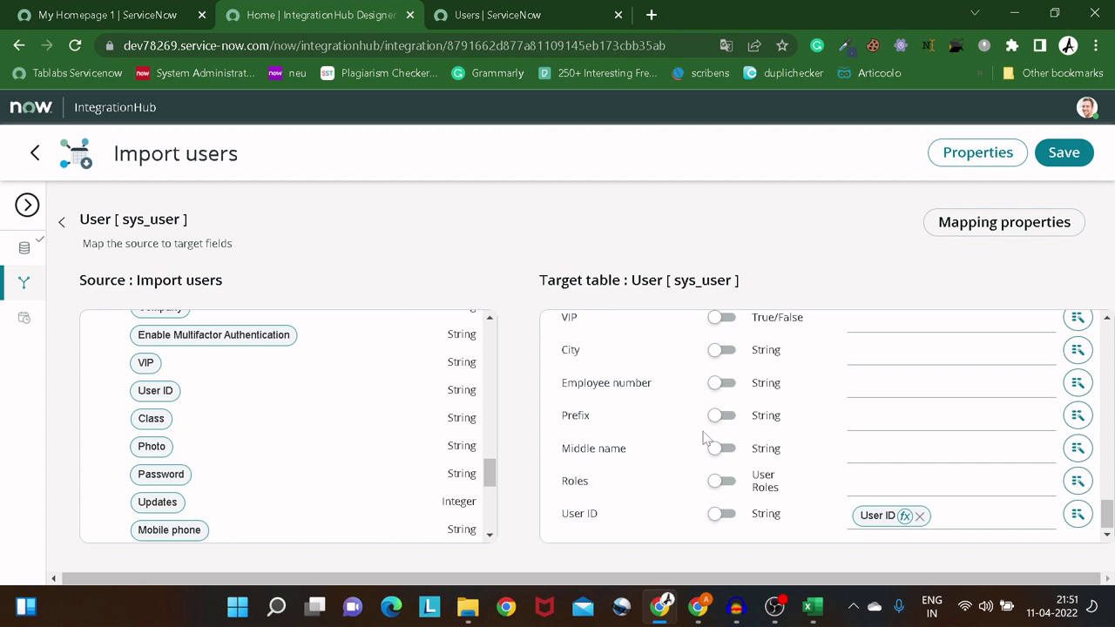
scroll(704, 438, "up", 10)
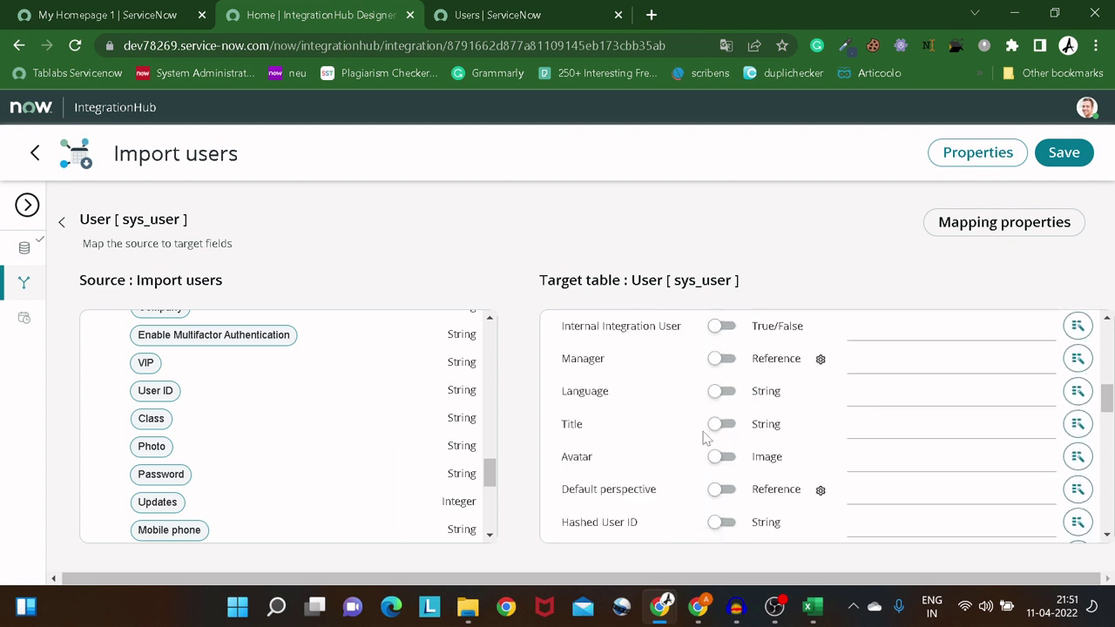
scroll(704, 438, "up", 3)
scroll(704, 438, "up", 3)
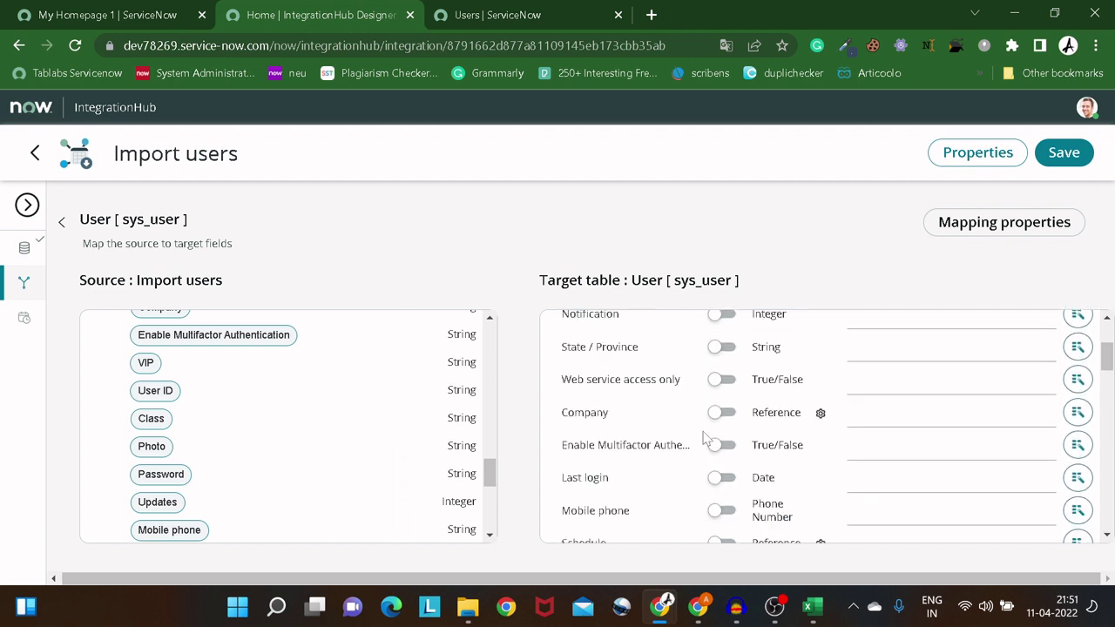
scroll(704, 438, "up", 3)
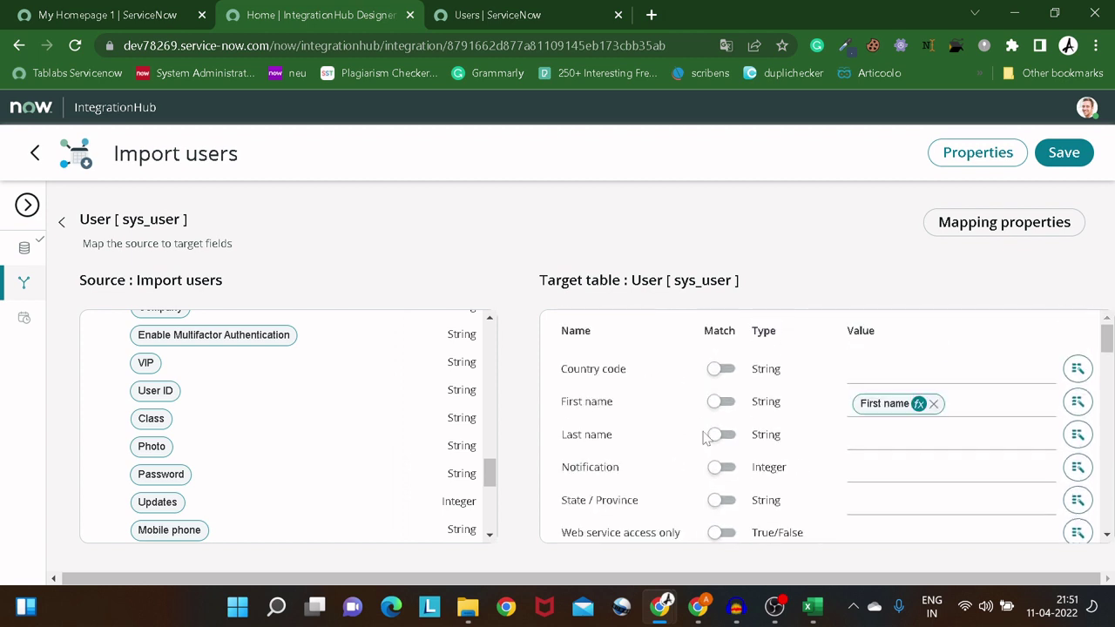
left_click(919, 404)
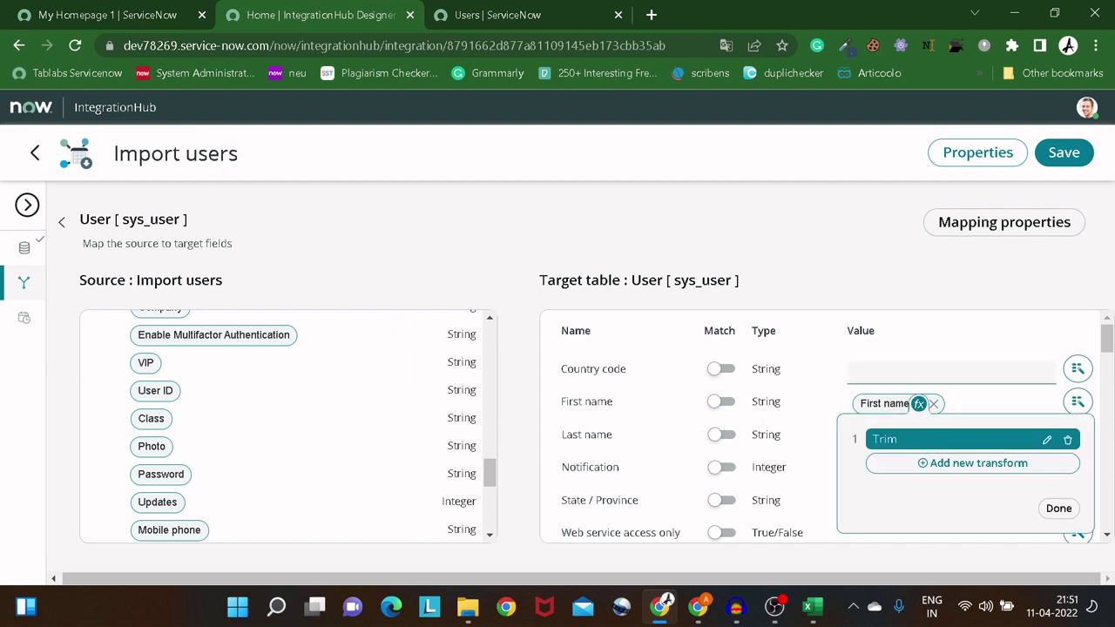
left_click(998, 289)
- Add the Convert to Date transformation from the Date & Time category to the source value mapped to the Active target field
scroll(941, 477, "down", 6)
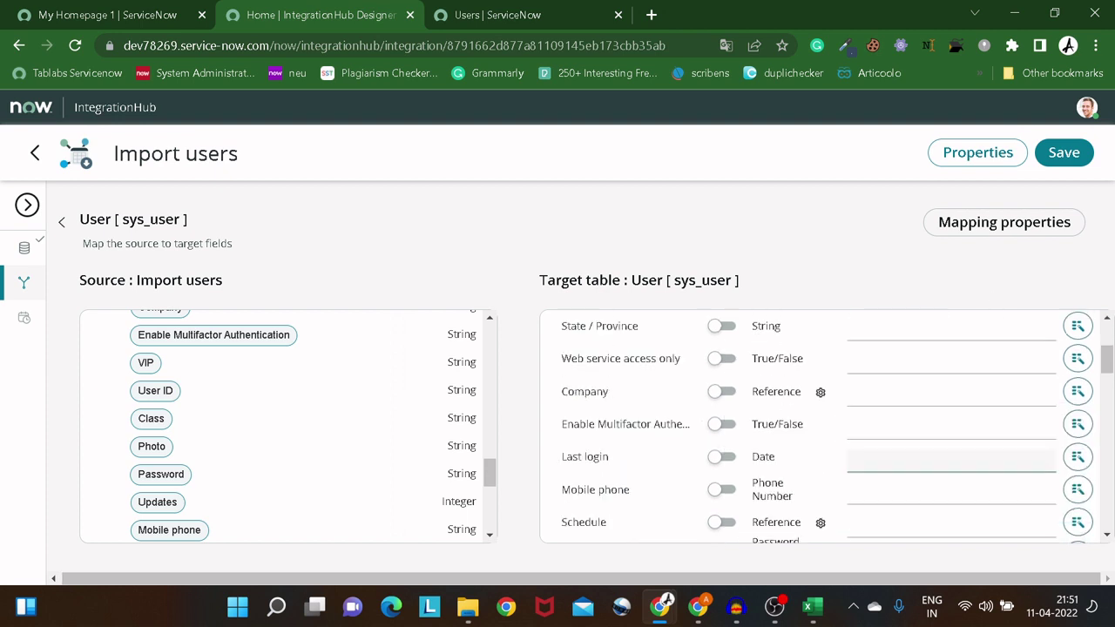
scroll(941, 470, "down", 3)
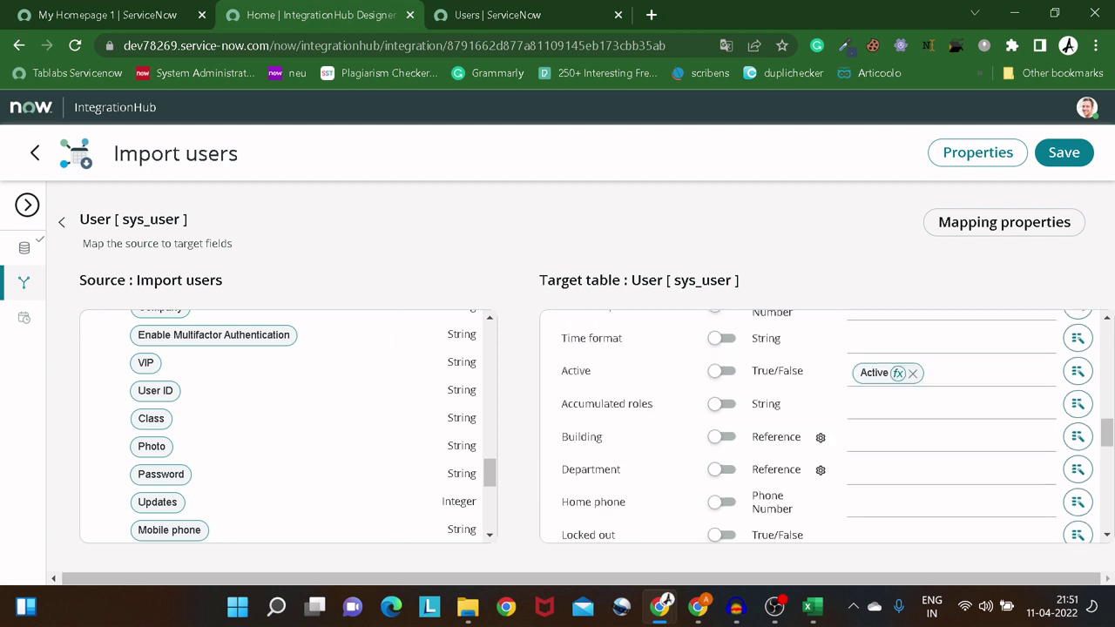
left_click(897, 372)
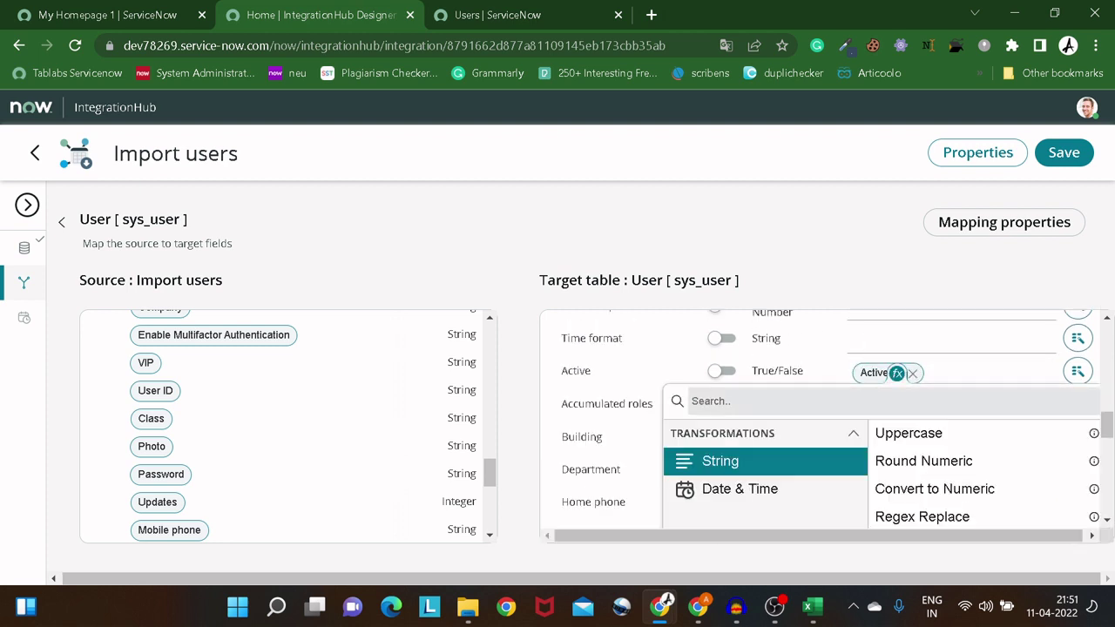
left_click(758, 490)
scroll(868, 372, "down", 2)
scroll(867, 373, "up", 1)
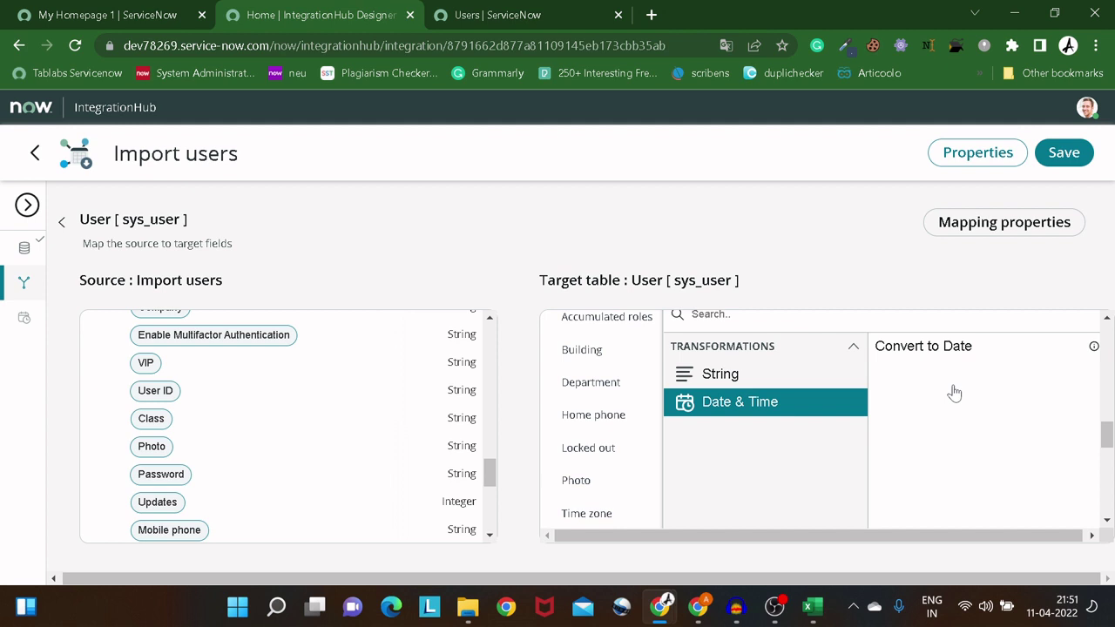
left_click(953, 348)
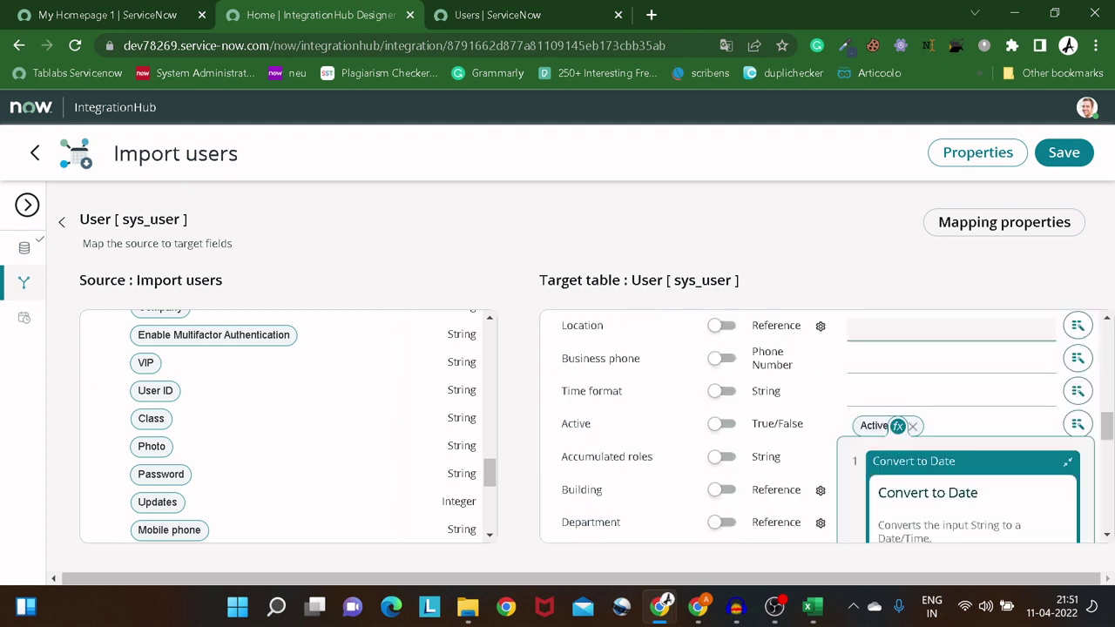
- Review the Convert to Date transform's date_format setting and delete the transform from the Active value
scroll(973, 349, "down", 2)
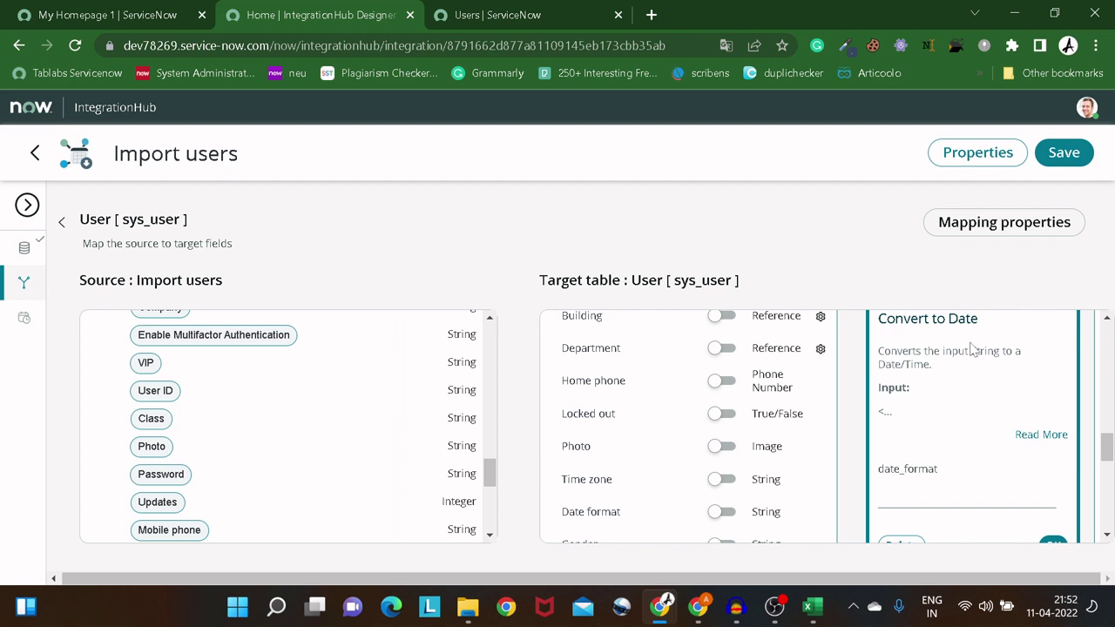
scroll(974, 348, "up", 1)
scroll(1037, 397, "down", 2)
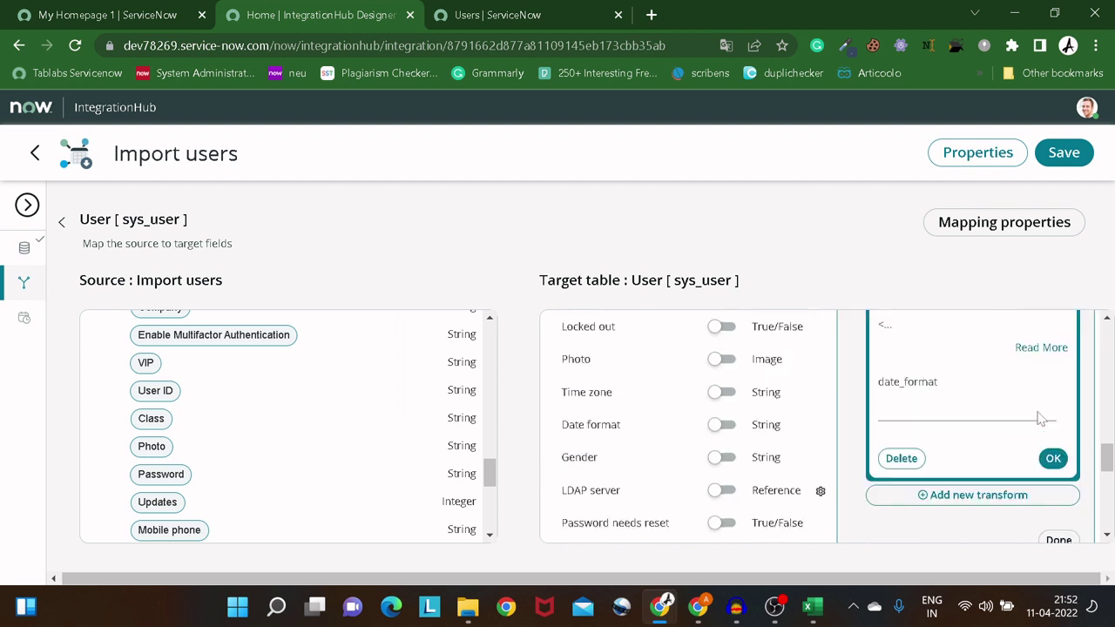
left_click(903, 458)
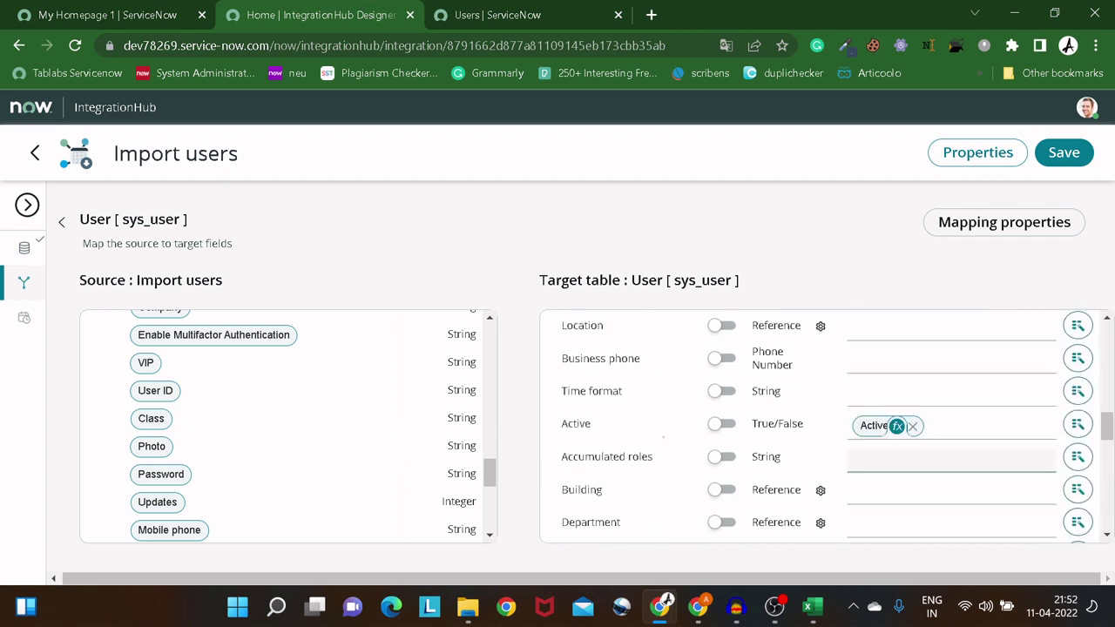
- Save the User table field mapping and open the Schedule imports setup step
scroll(815, 437, "up", 10)
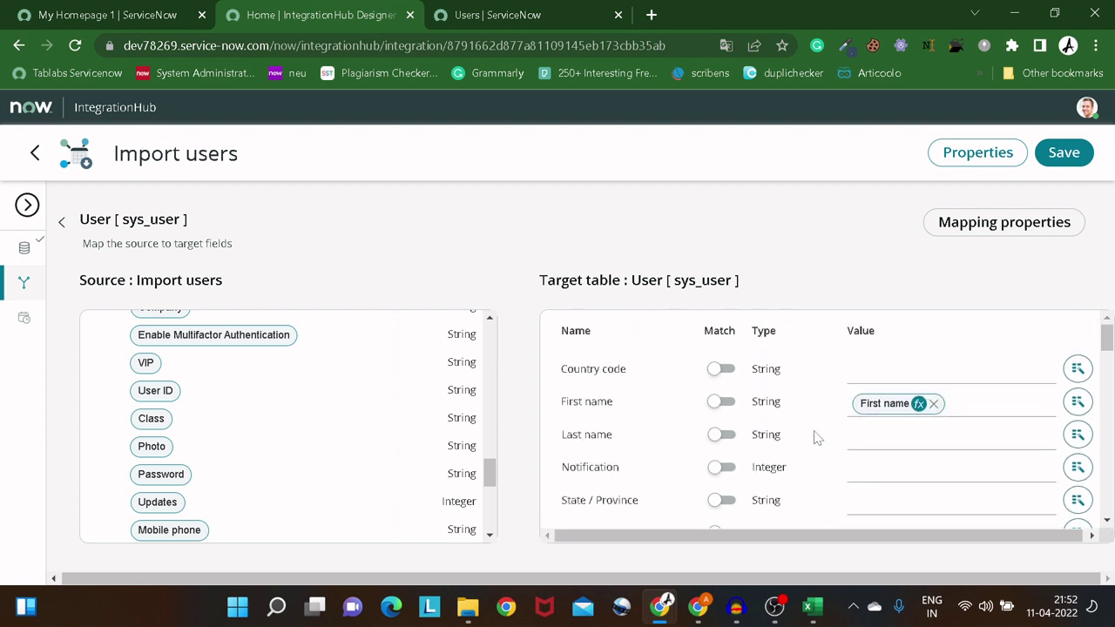
scroll(816, 437, "down", 10)
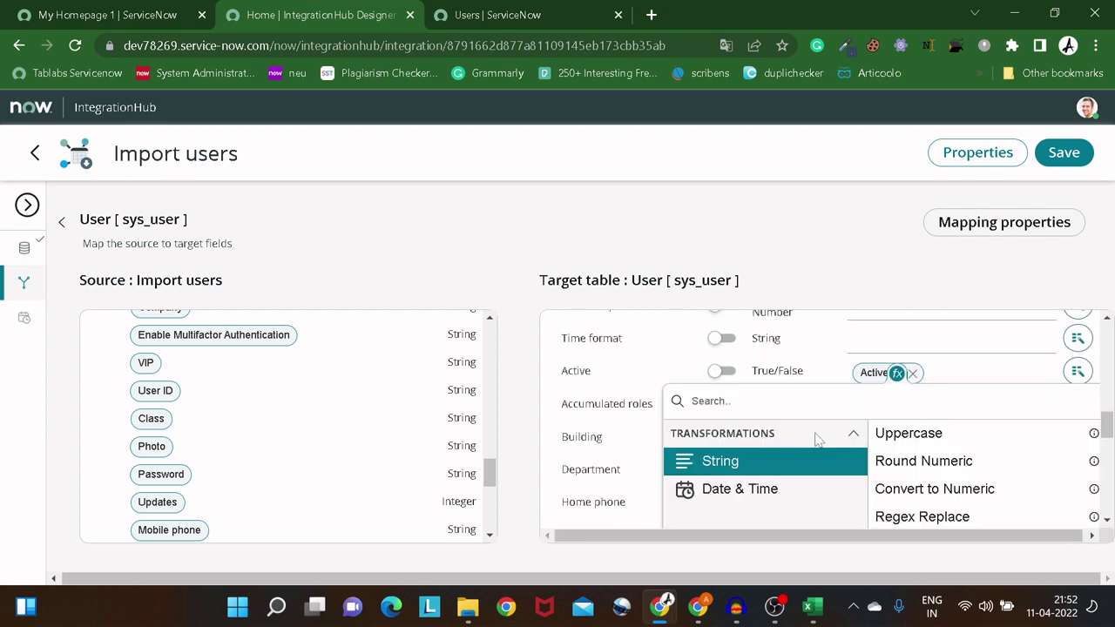
scroll(818, 440, "down", 3)
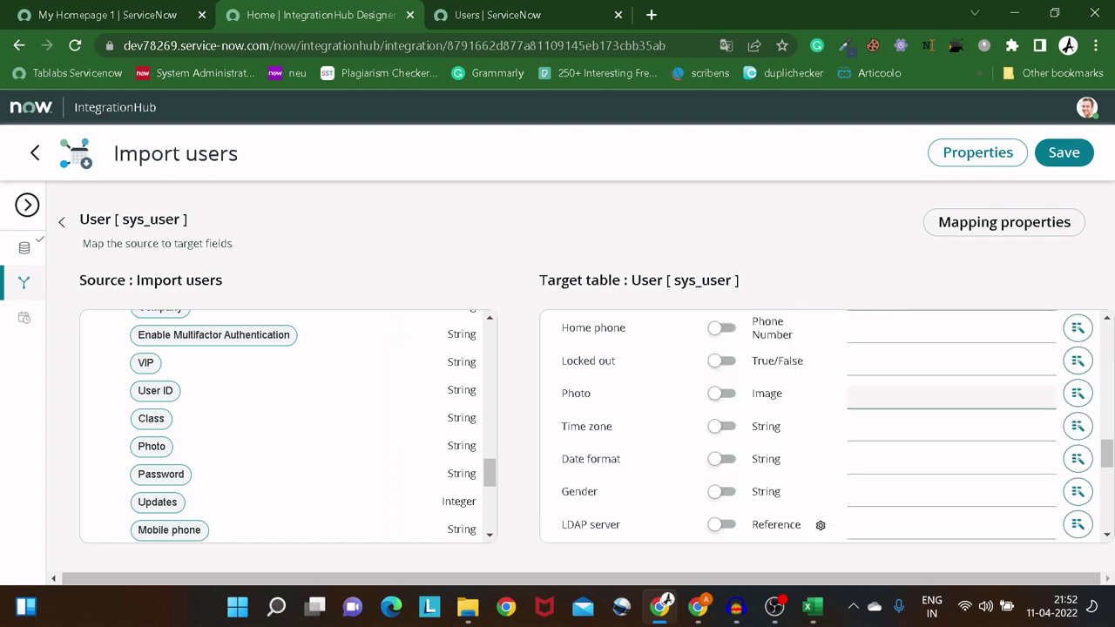
scroll(279, 453, "down", 2)
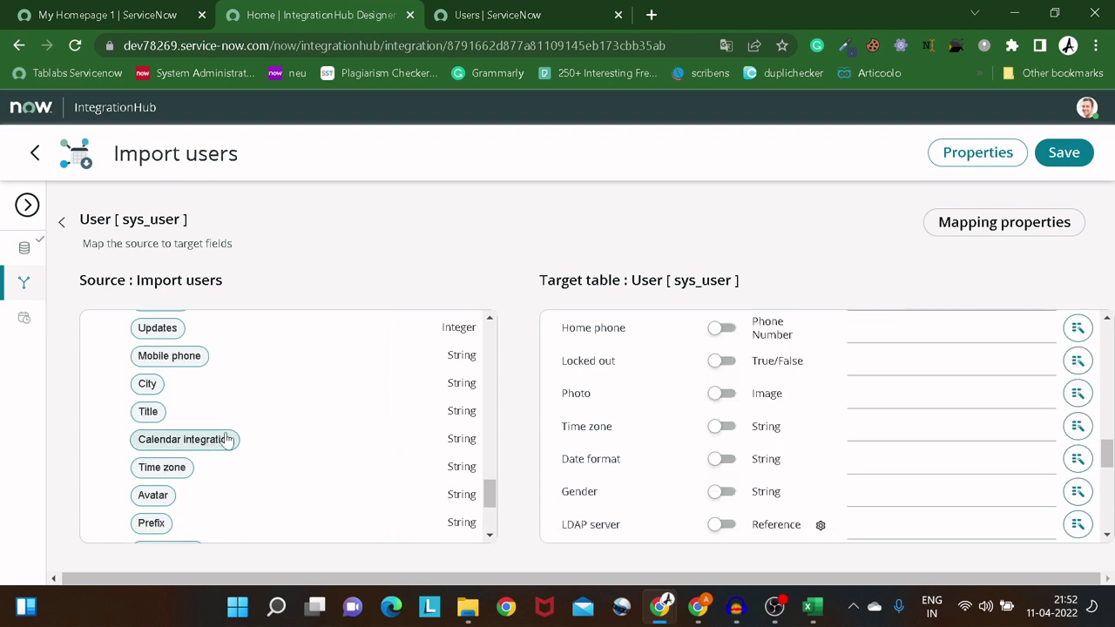
left_click(1064, 155)
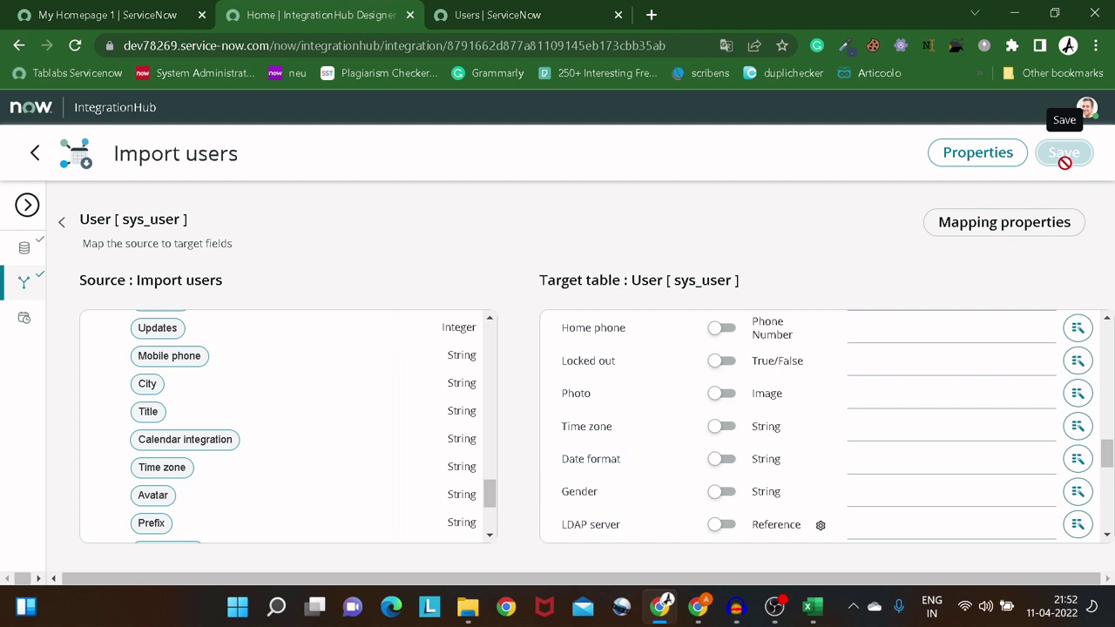
left_click(27, 206)
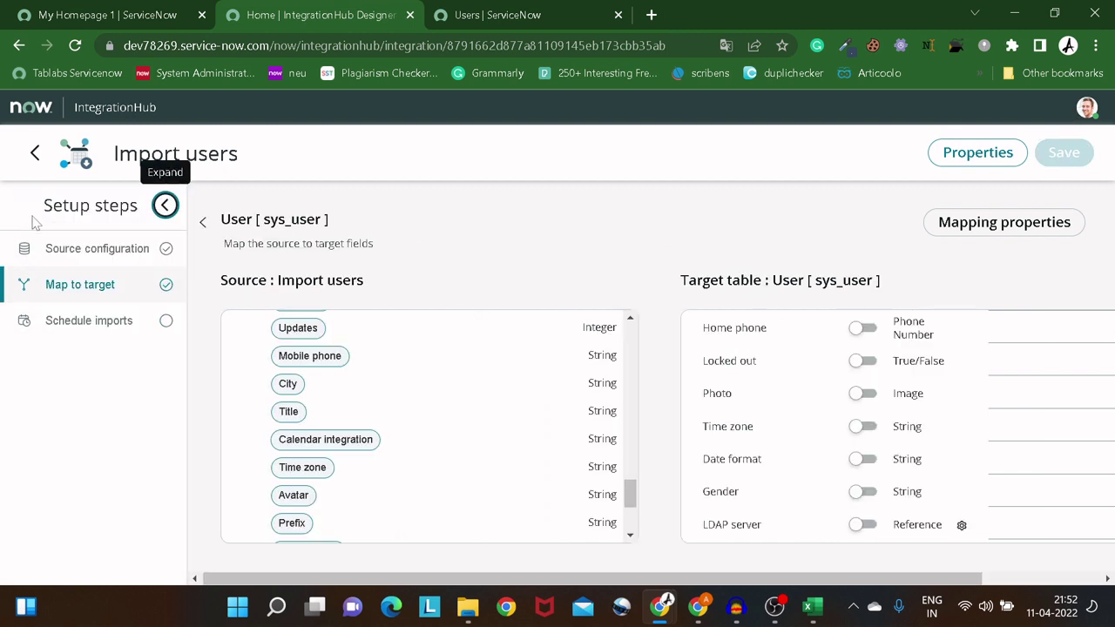
left_click(94, 324)
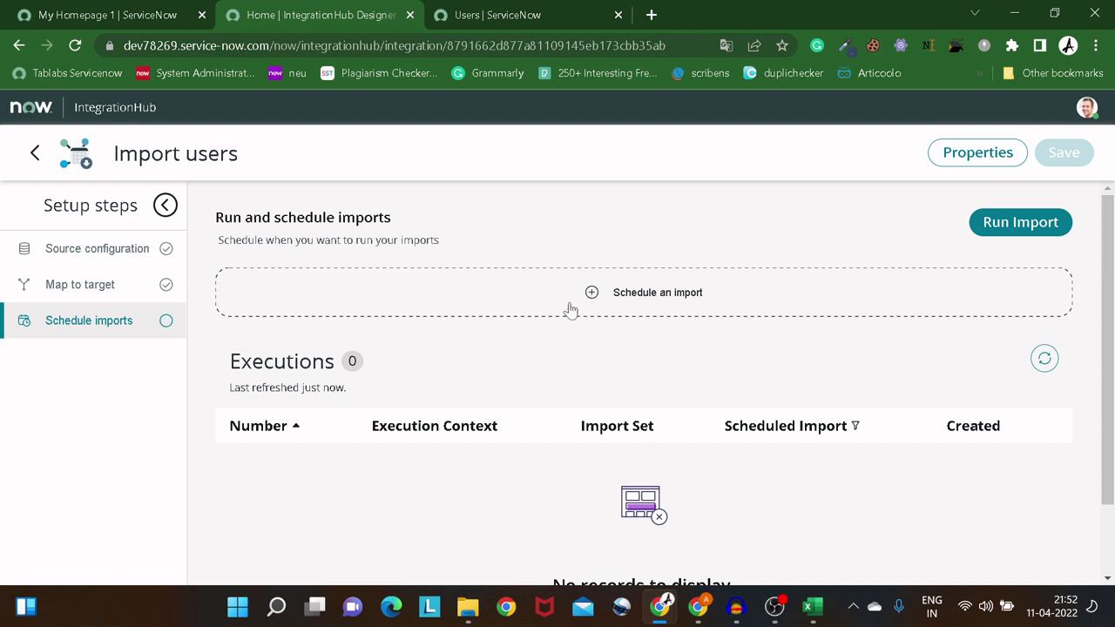
- Examine the new Scheduled Data Import form, including its Run frequency choices, Time and Advanced settings, and close it without saving
left_click(654, 293)
left_click(398, 235)
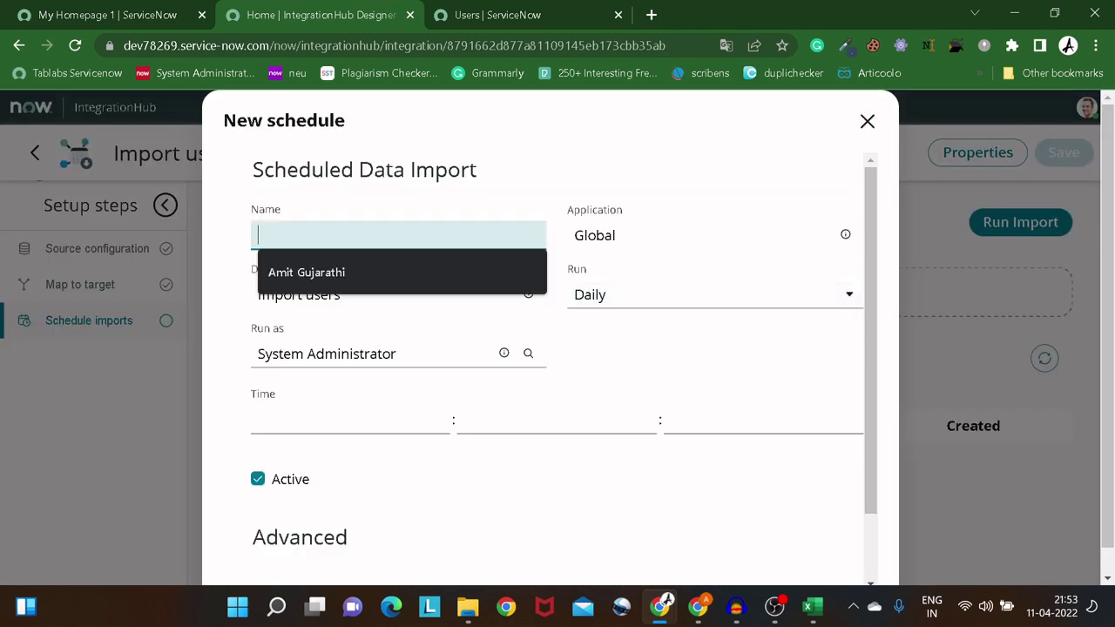
left_click(652, 184)
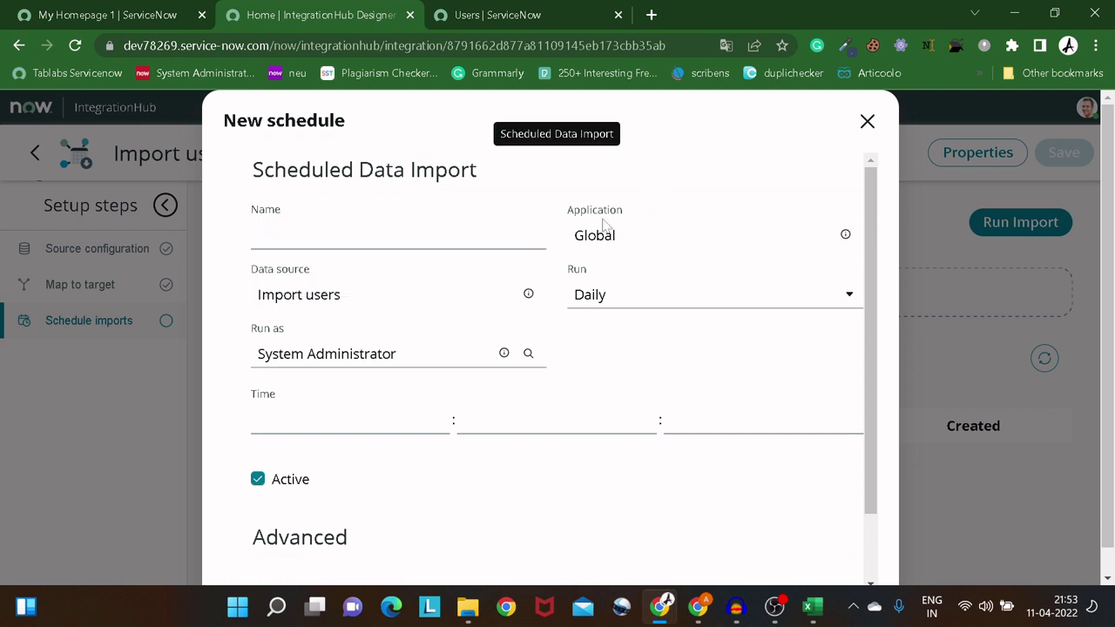
left_click(620, 297)
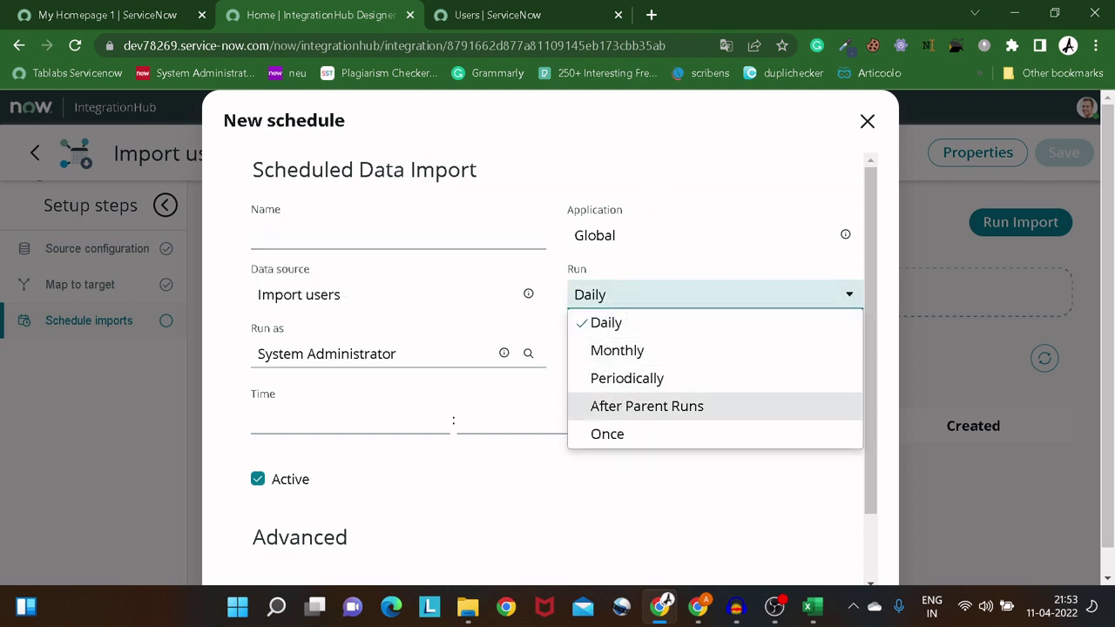
left_click(361, 428)
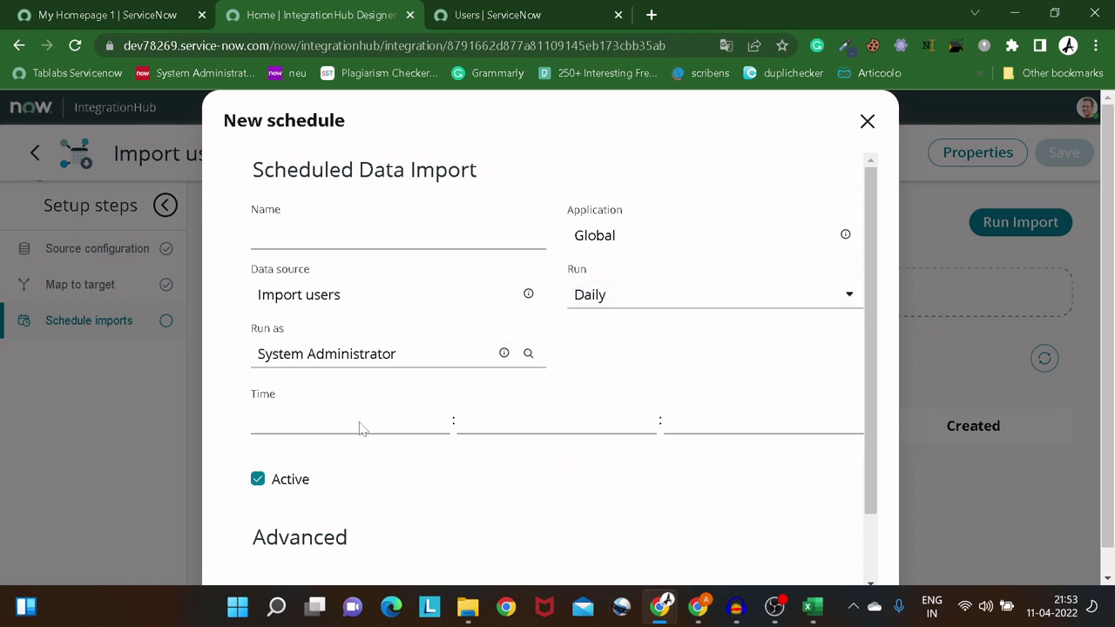
scroll(409, 479, "down", 2)
scroll(588, 430, "down", 1)
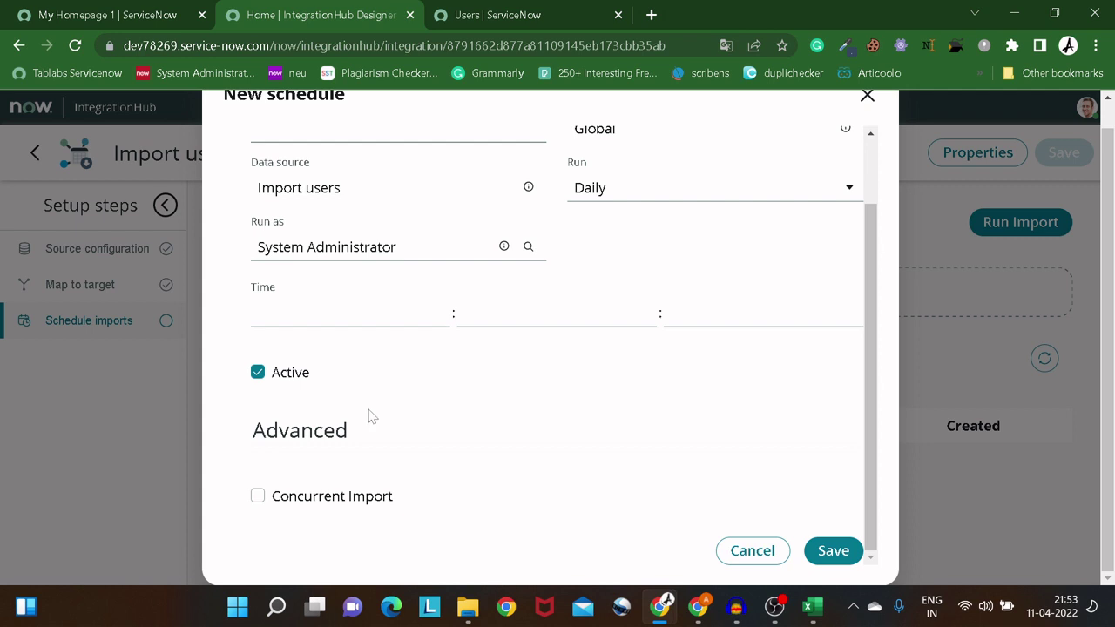
scroll(368, 417, "up", 2)
scroll(368, 416, "up", 1)
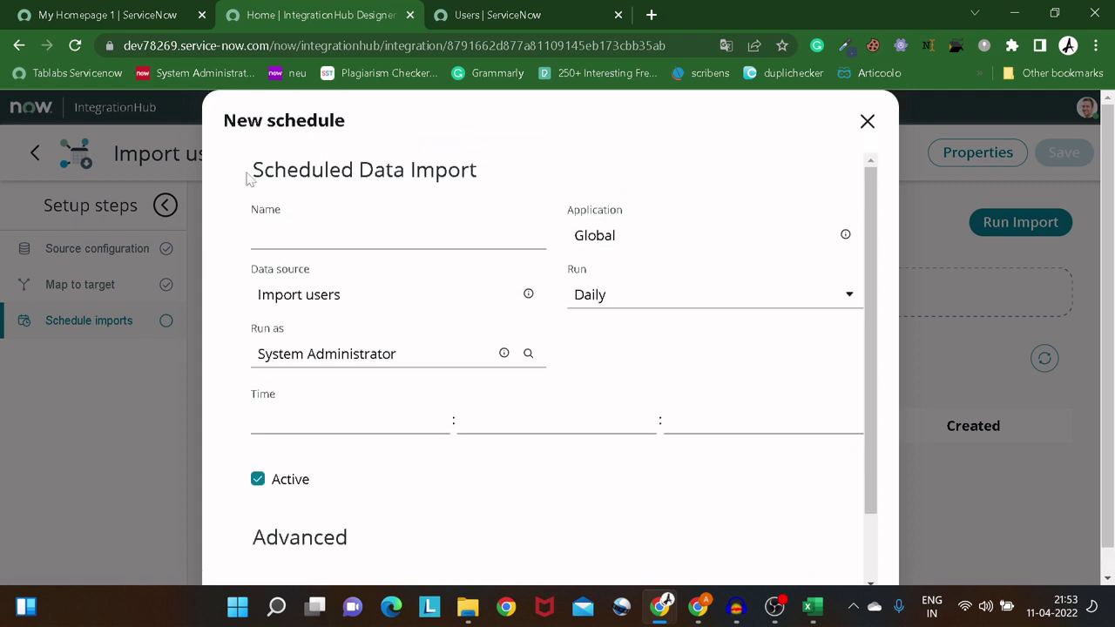
left_click(868, 122)
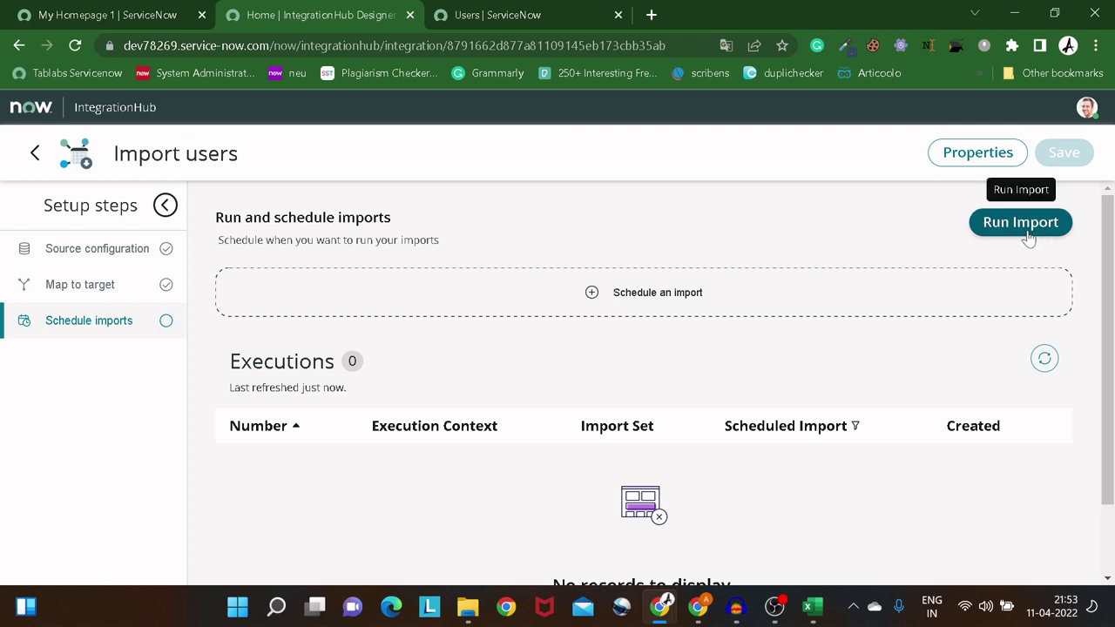
- Switch to the Users list and remove the User ID filter to show all user records
left_click(489, 15)
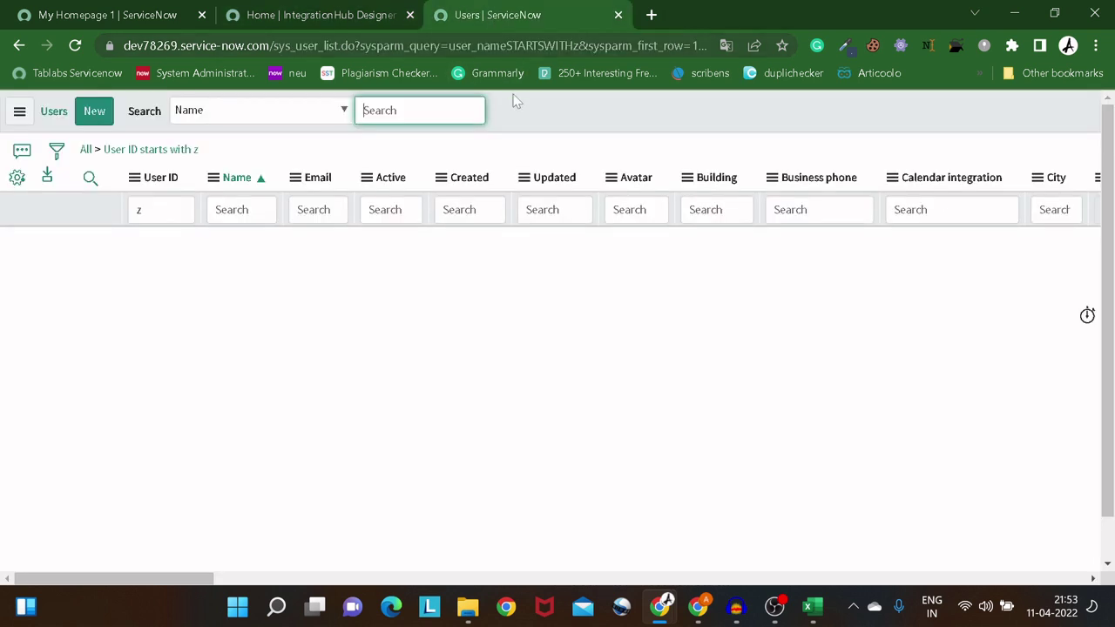
left_click(85, 150)
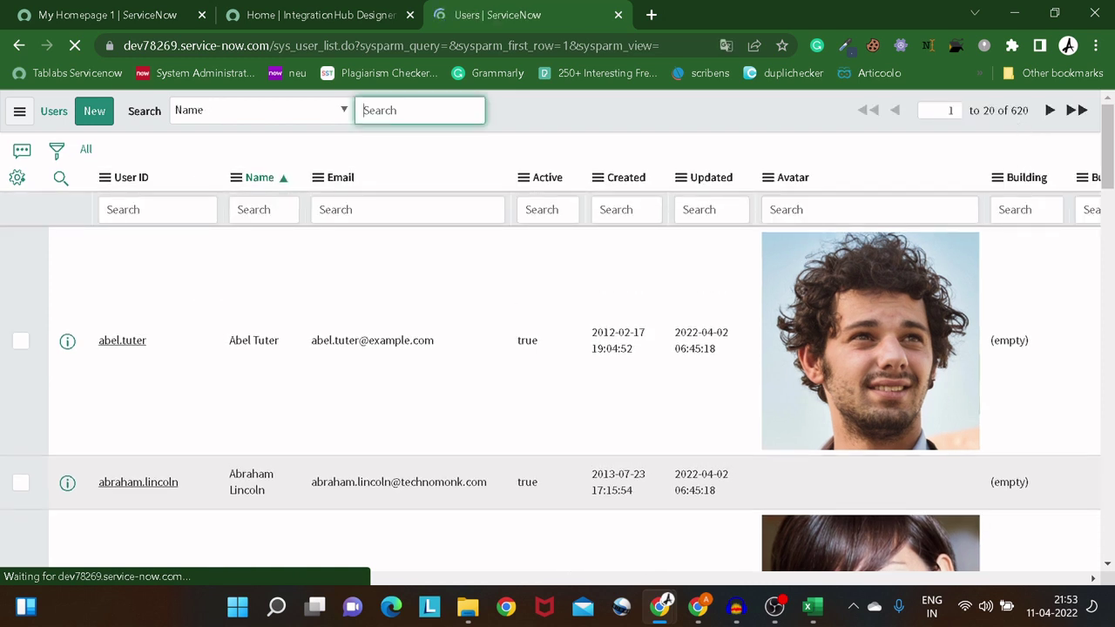
- Return to the Import users integration, run the import immediately, and check the submission message and the Executions list
left_click(303, 14)
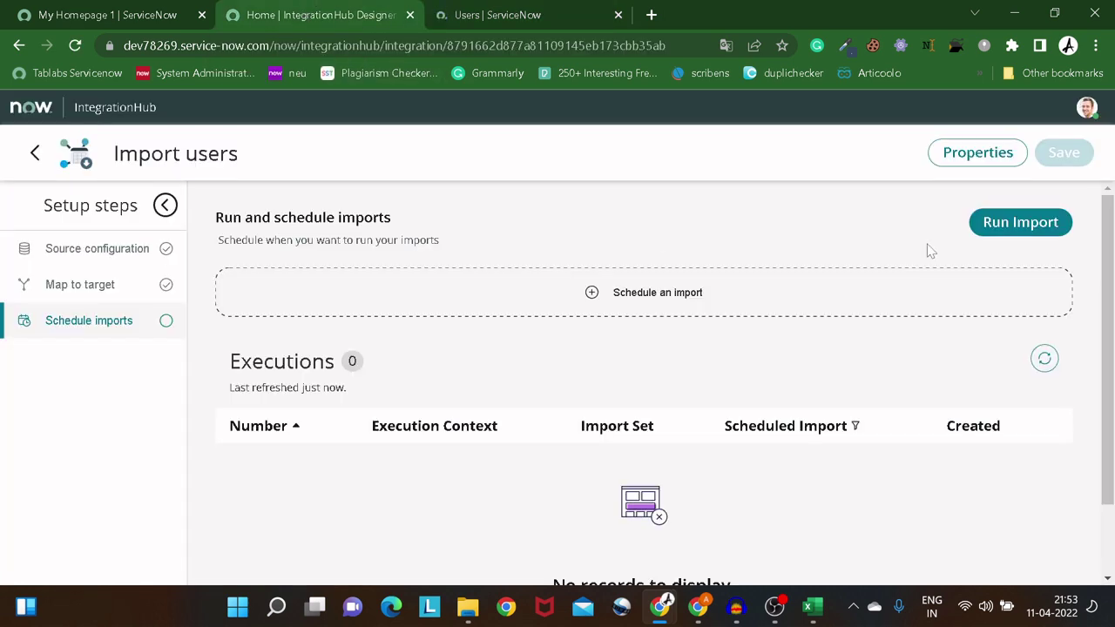
left_click(1007, 233)
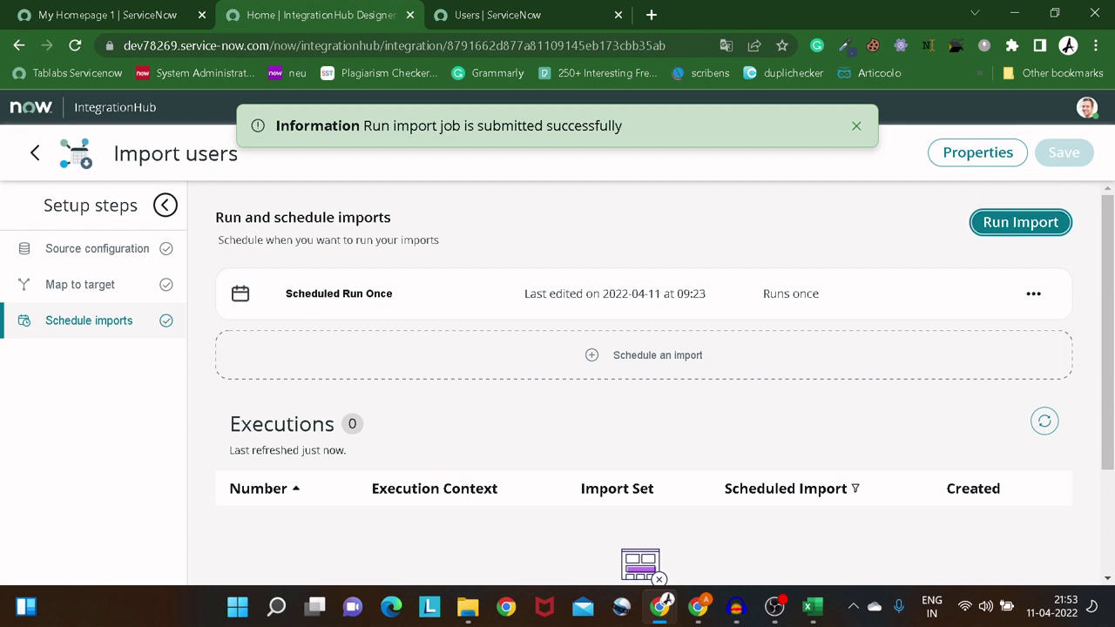
left_click_drag(372, 127, 614, 127)
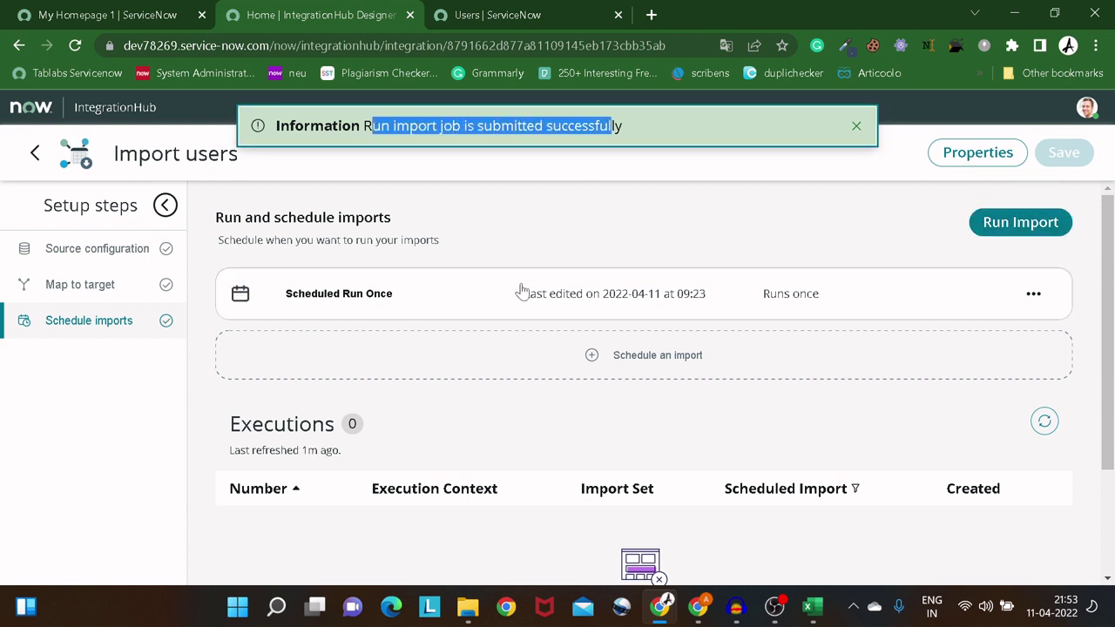
scroll(418, 468, "down", 1)
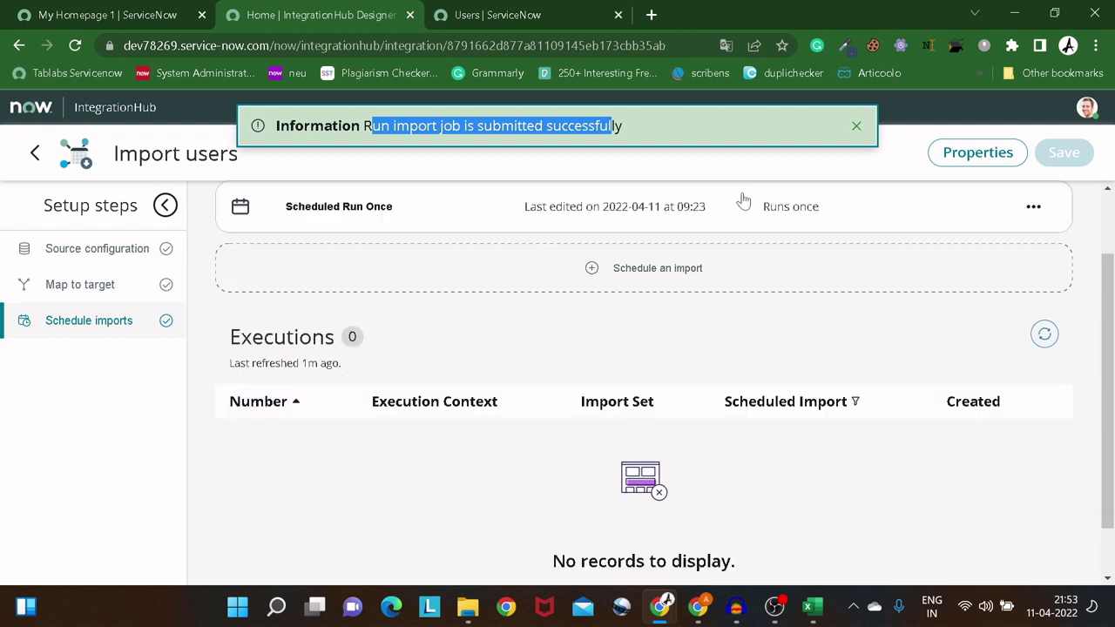
- Dismiss the submission message, refresh the Executions list, and open the execution record of the Scheduled Run Once import
left_click(855, 126)
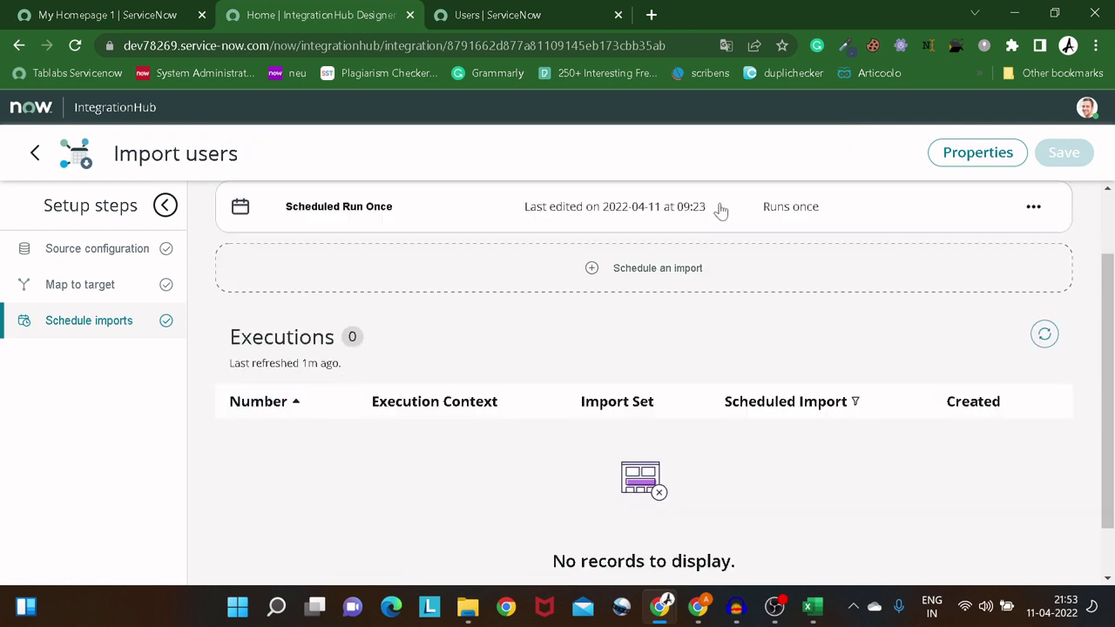
scroll(665, 294, "down", 1)
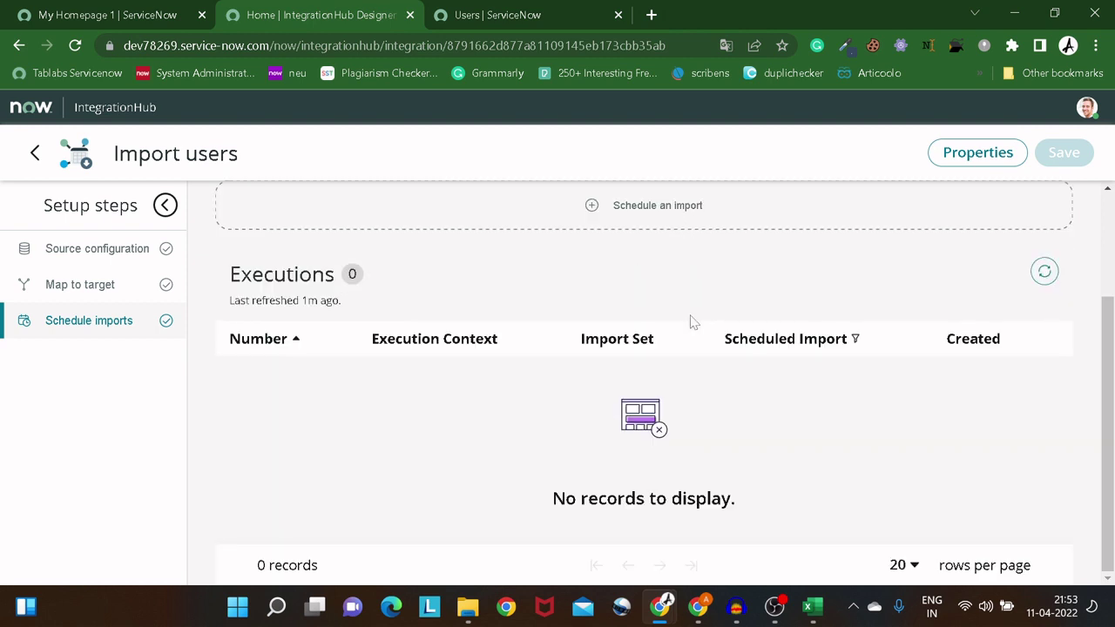
left_click(1045, 274)
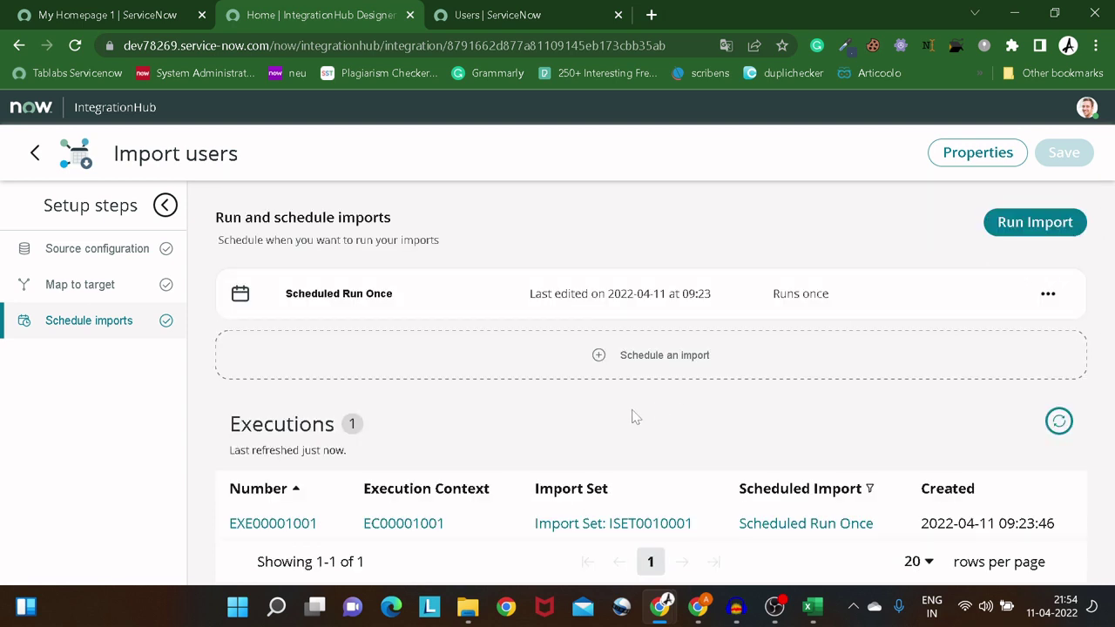
right_click(262, 521)
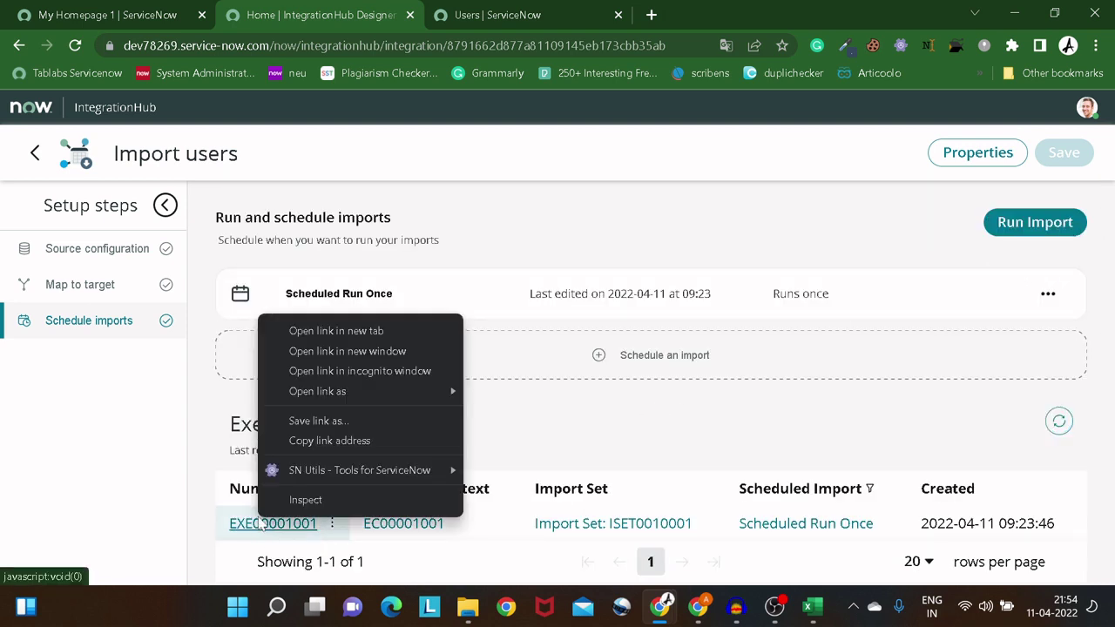
left_click(328, 332)
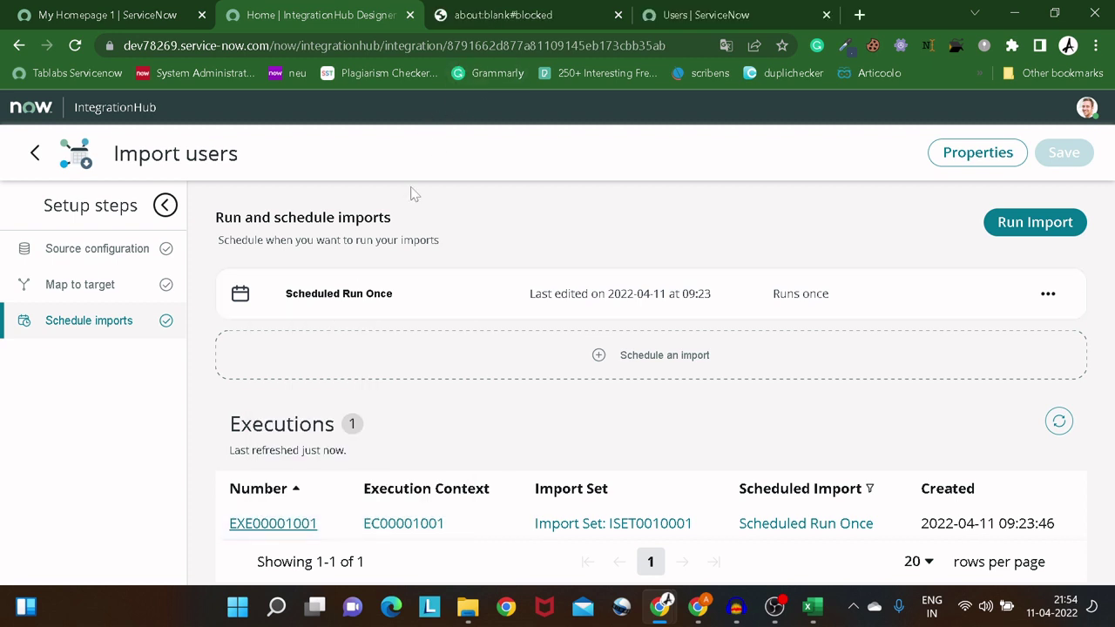
left_click(259, 525)
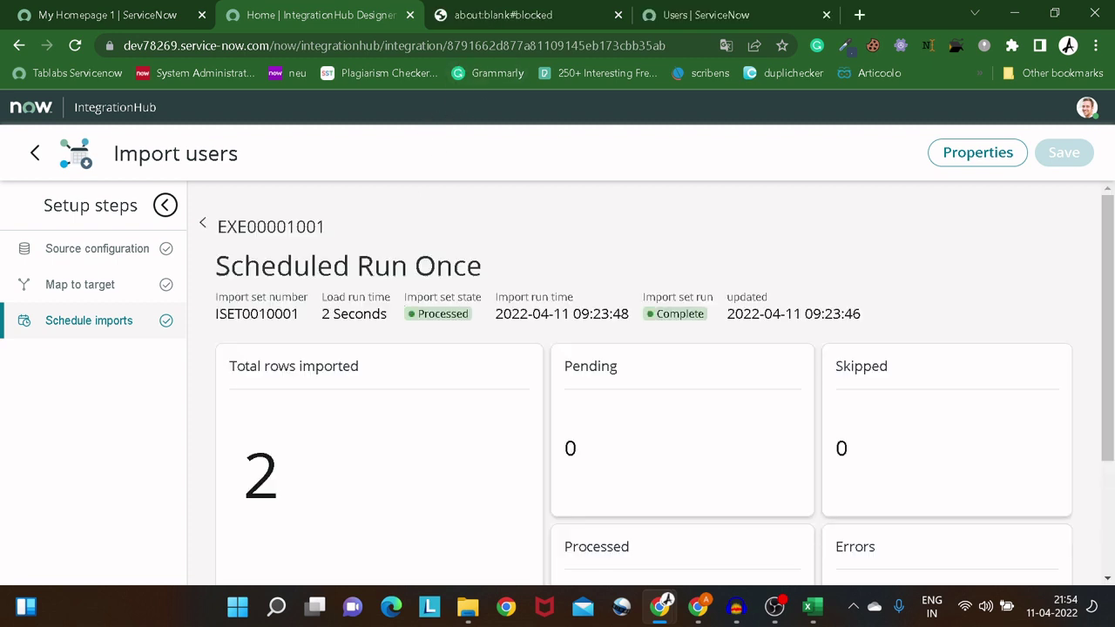
- Examine the execution's load run time, import set state, import run time, row totals, errors and import set rows
scroll(322, 375, "down", 1)
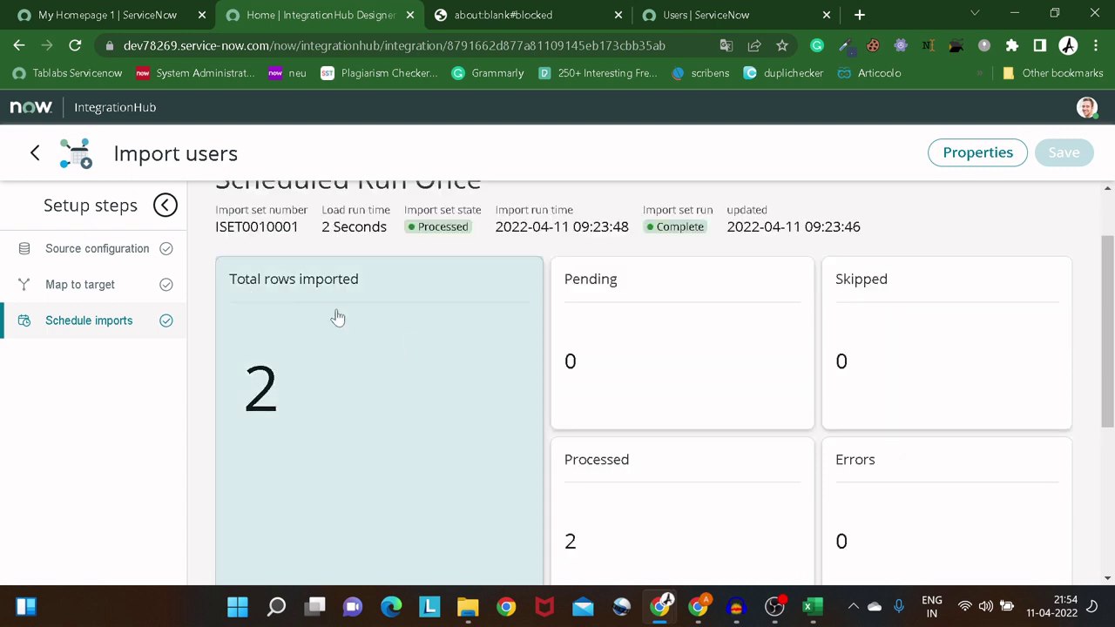
scroll(336, 318, "up", 1)
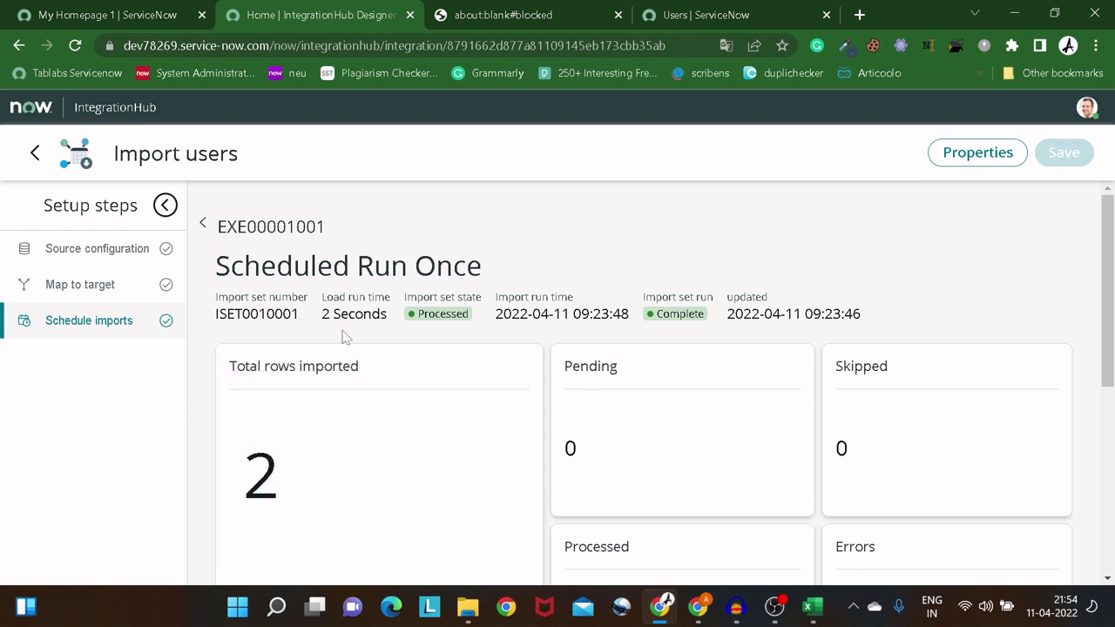
left_click_drag(331, 314, 362, 314)
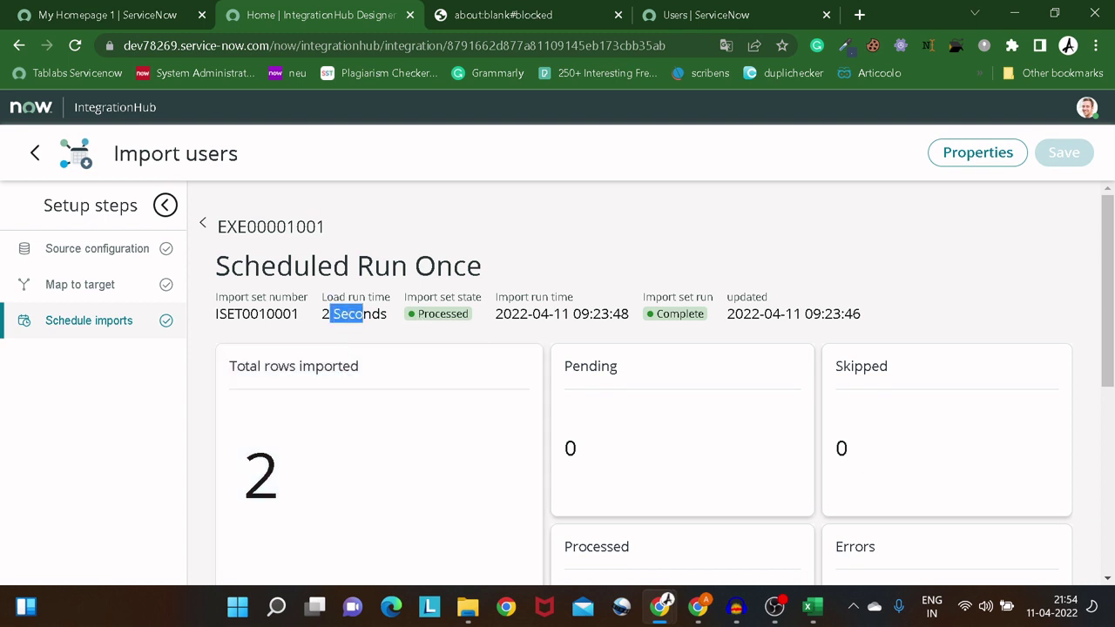
left_click_drag(435, 313, 572, 314)
scroll(736, 331, "down", 1)
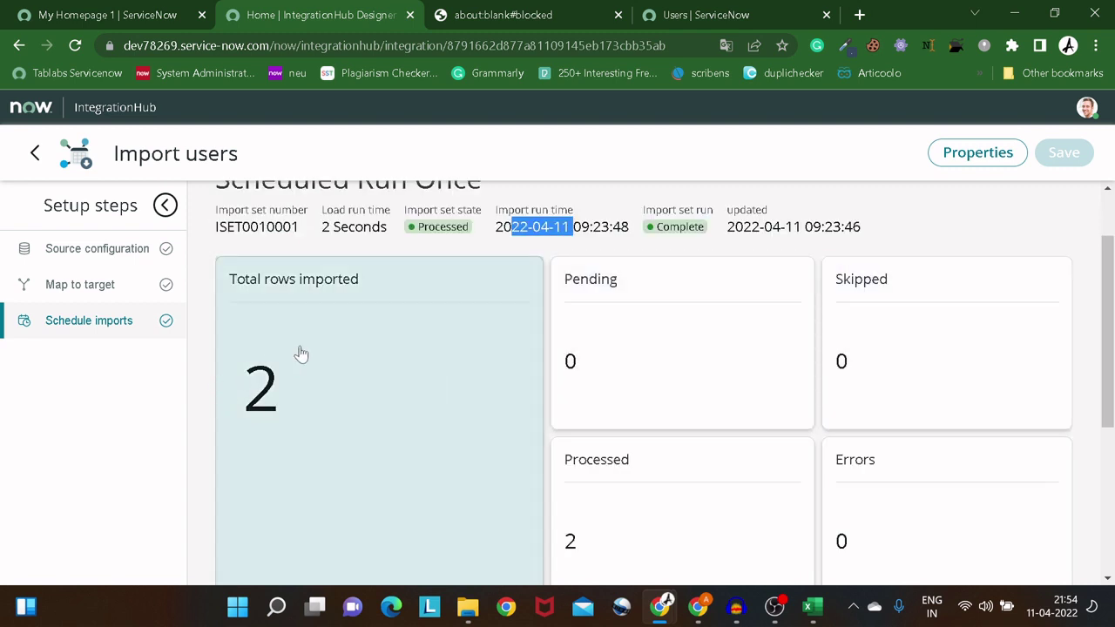
scroll(299, 351, "down", 1)
scroll(299, 351, "up", 1)
scroll(398, 357, "down", 1)
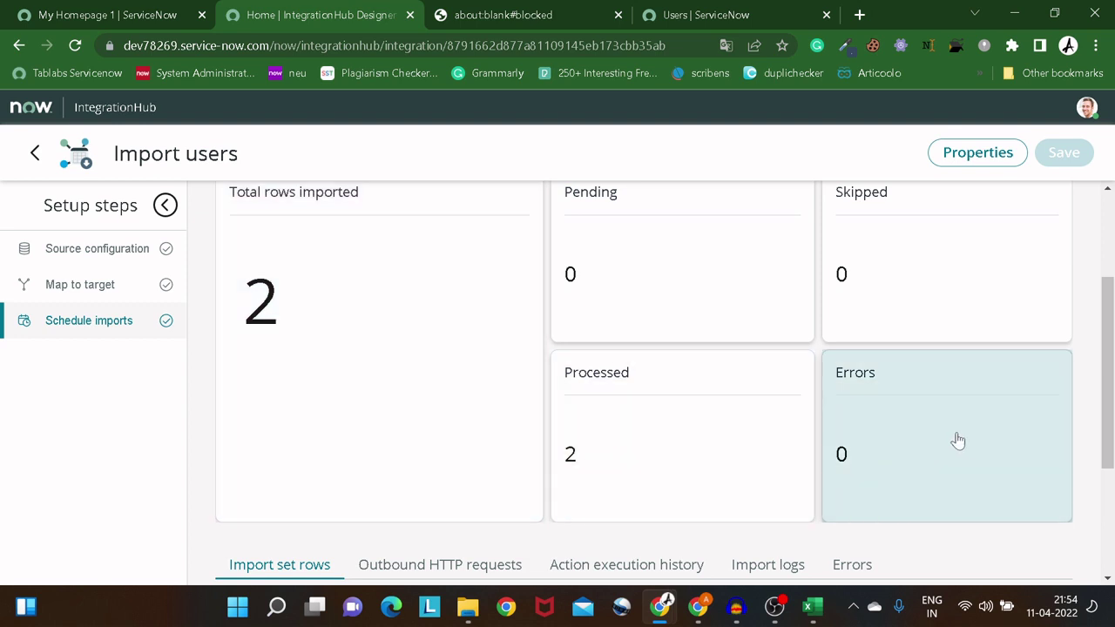
scroll(954, 435, "down", 3)
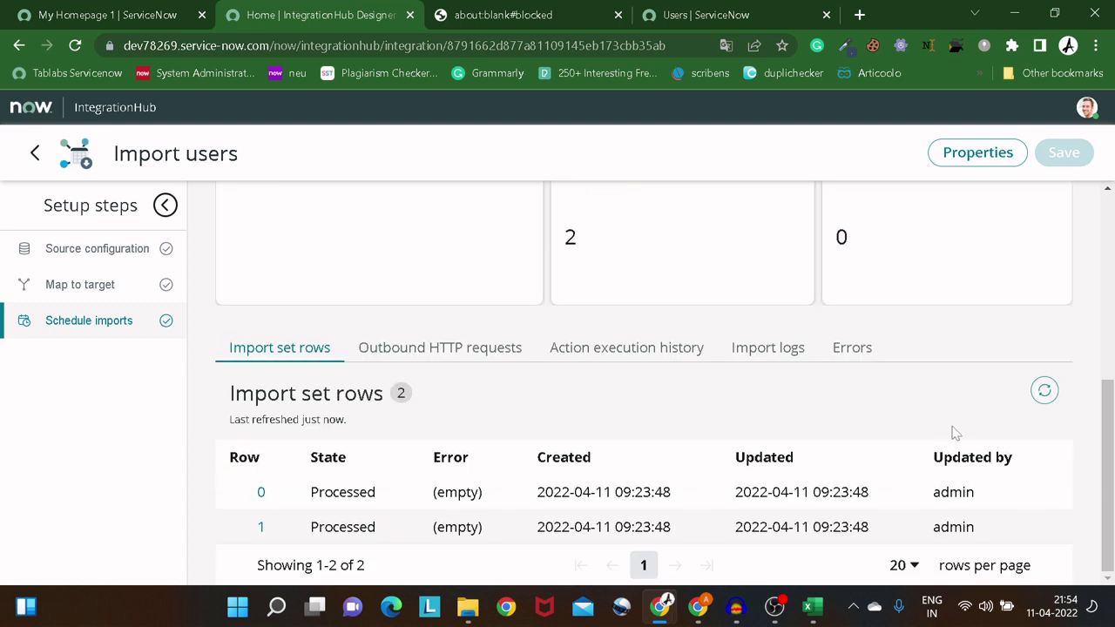
- Check the execution's Outbound HTTP requests and Import logs, and review the Total rows imported summary again
left_click(364, 347)
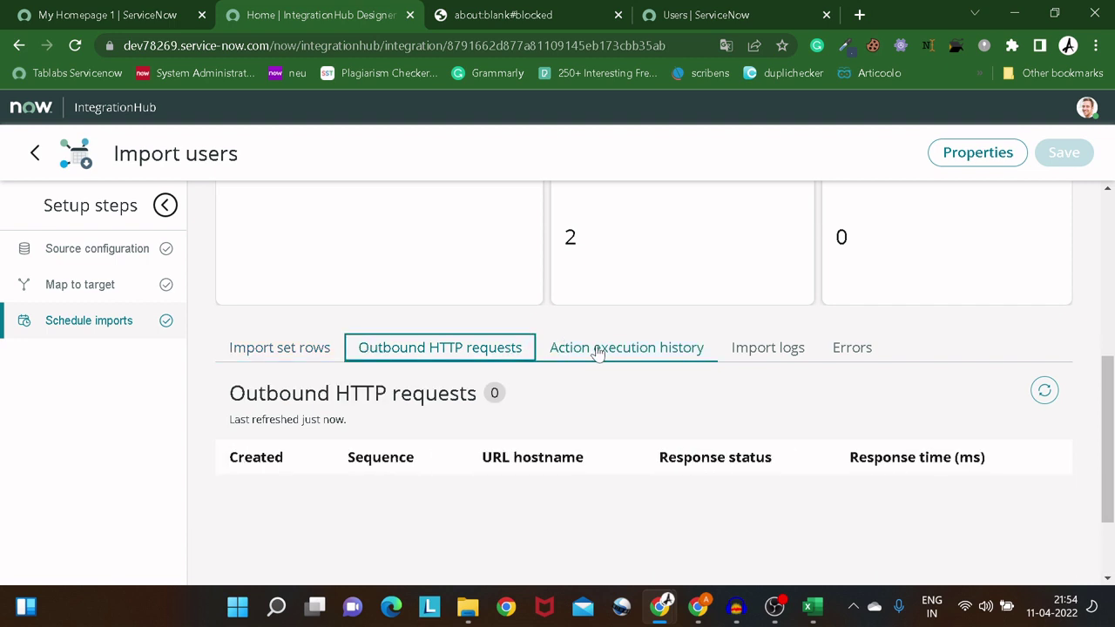
left_click(765, 349)
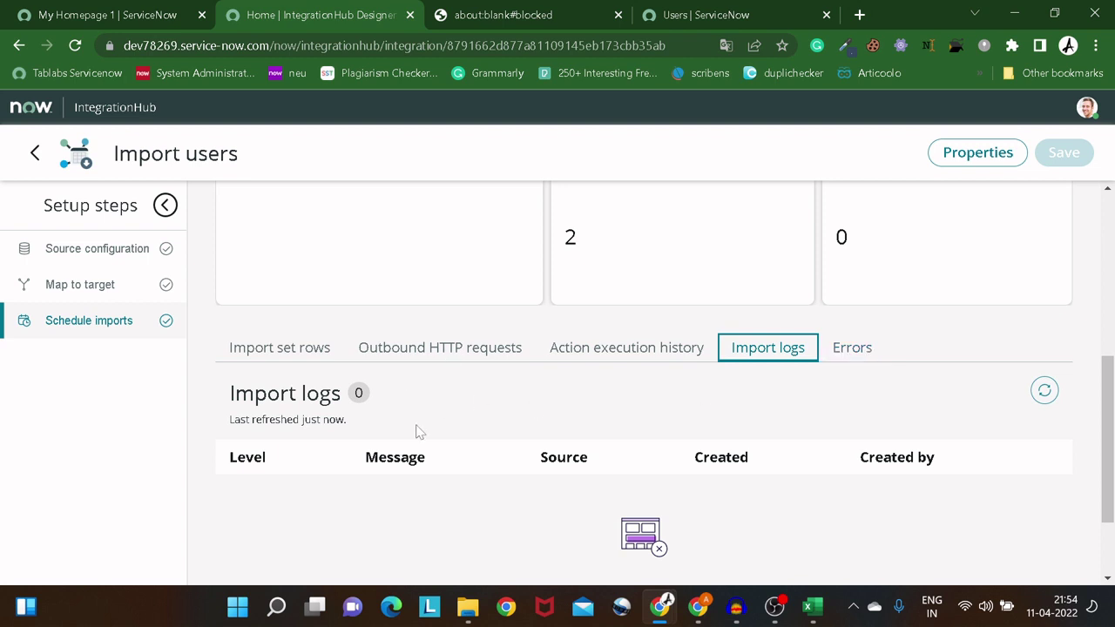
scroll(366, 405, "up", 3)
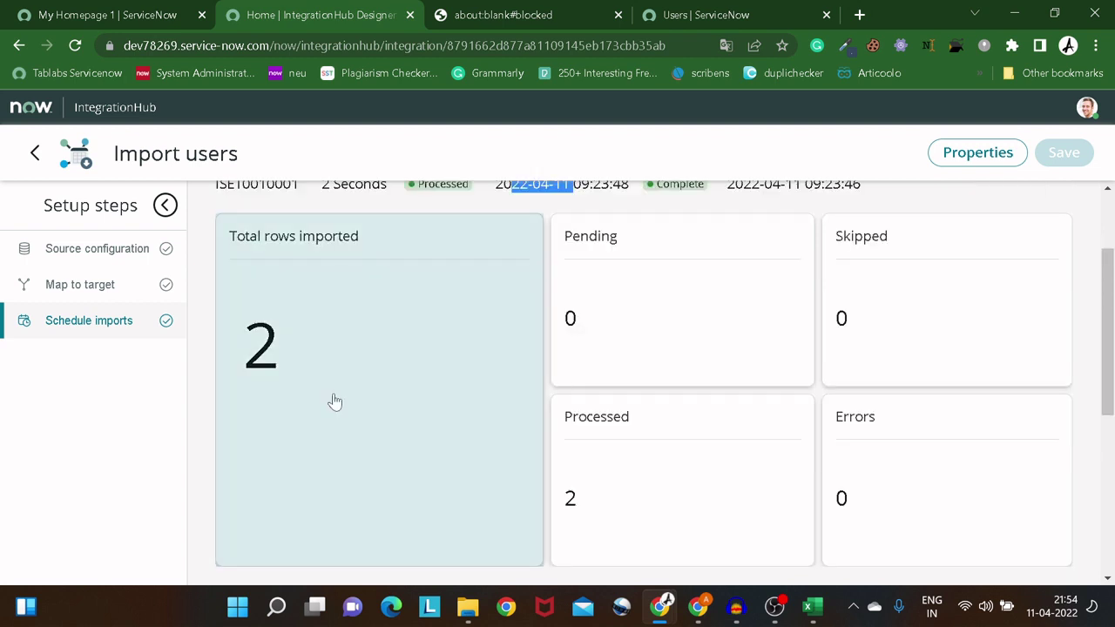
left_click(275, 359)
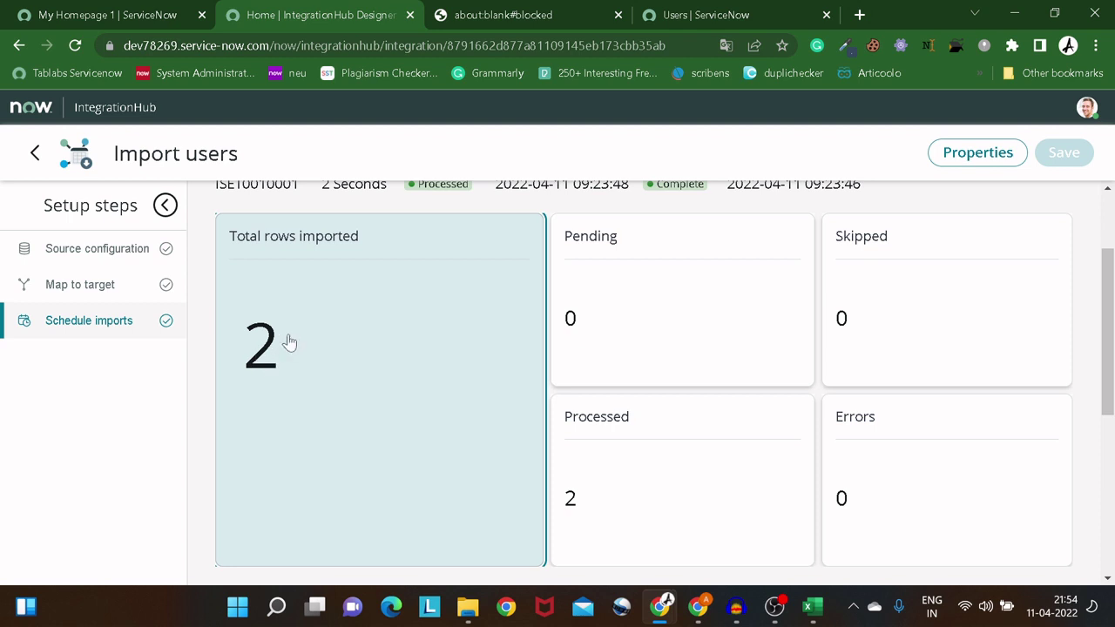
scroll(289, 342, "down", 2)
scroll(289, 342, "up", 2)
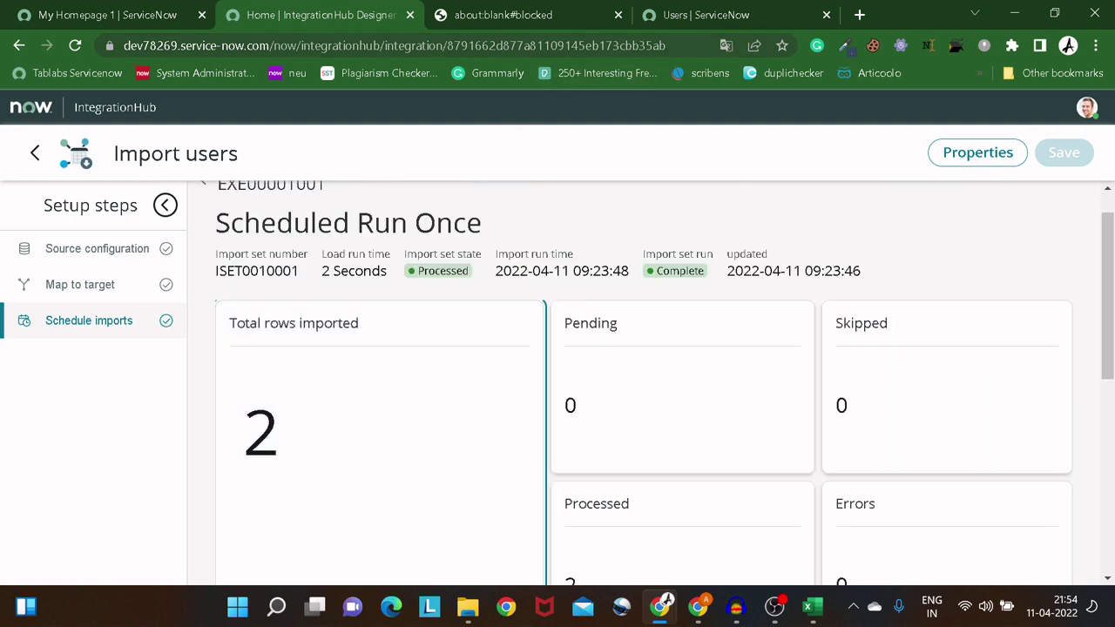
- Switch to the Users list, reload all records, and filter User ID by z to check the imported users
left_click(710, 15)
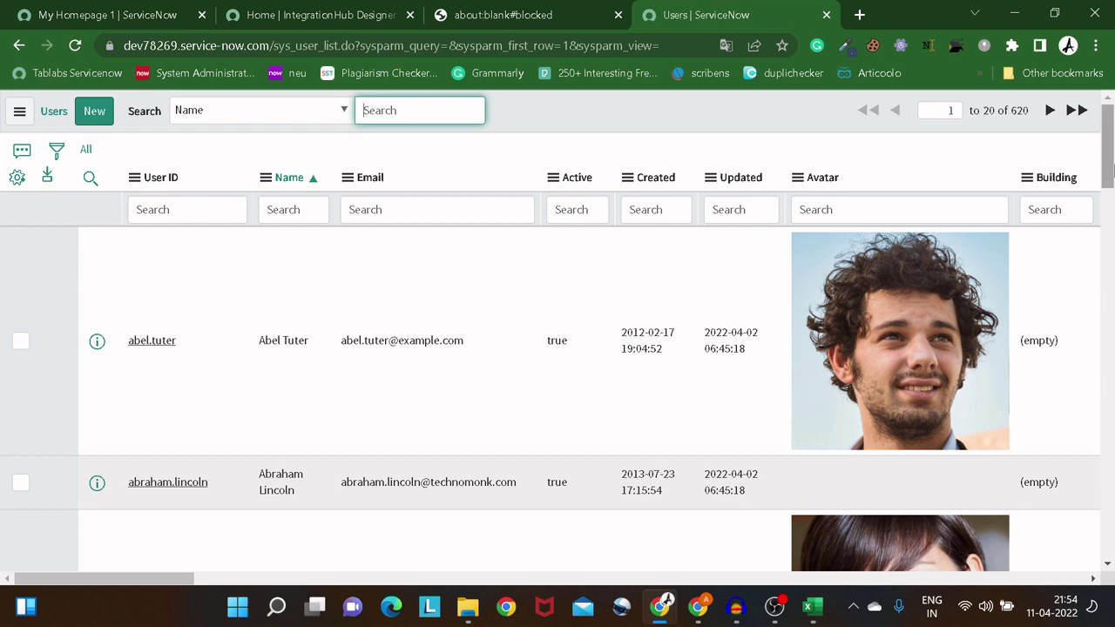
left_click(86, 151)
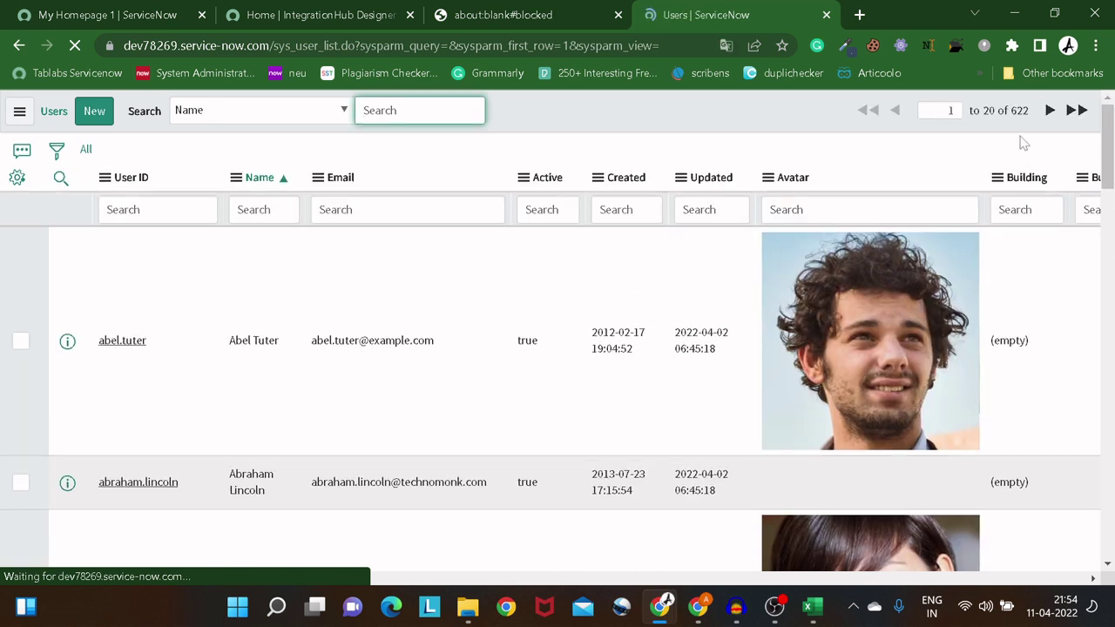
left_click(187, 209)
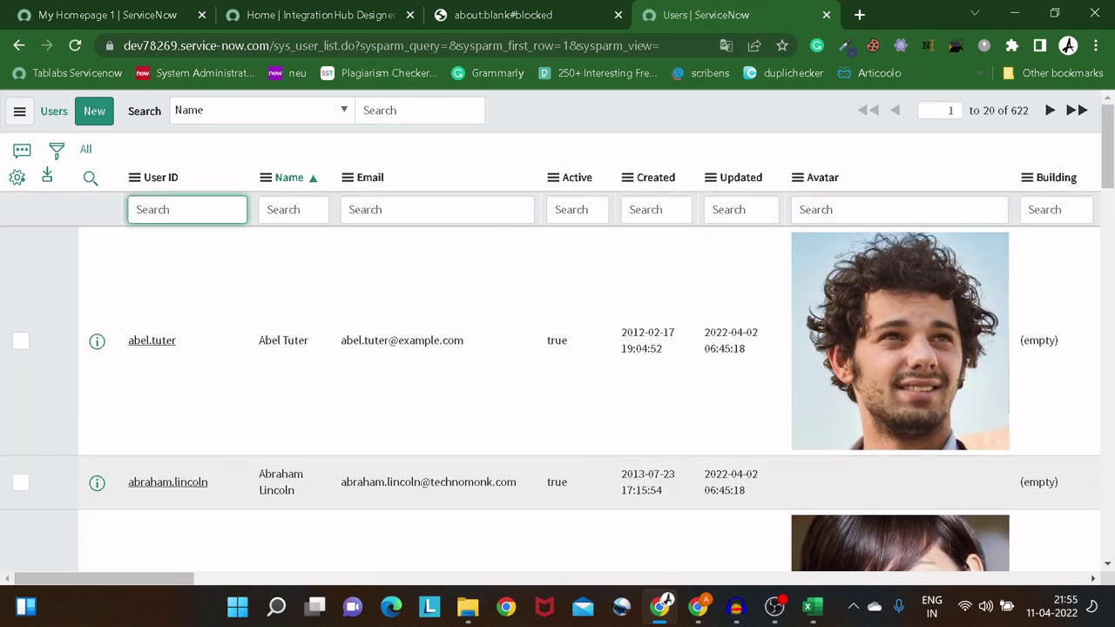
type("z")
key("Return")
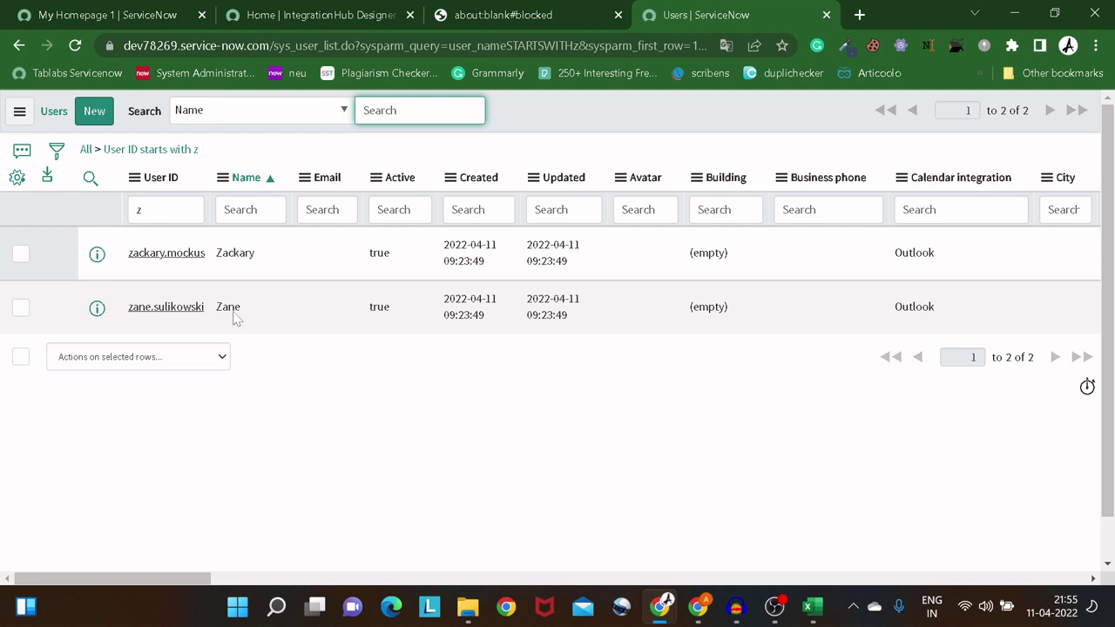
left_click_drag(247, 319, 122, 243)
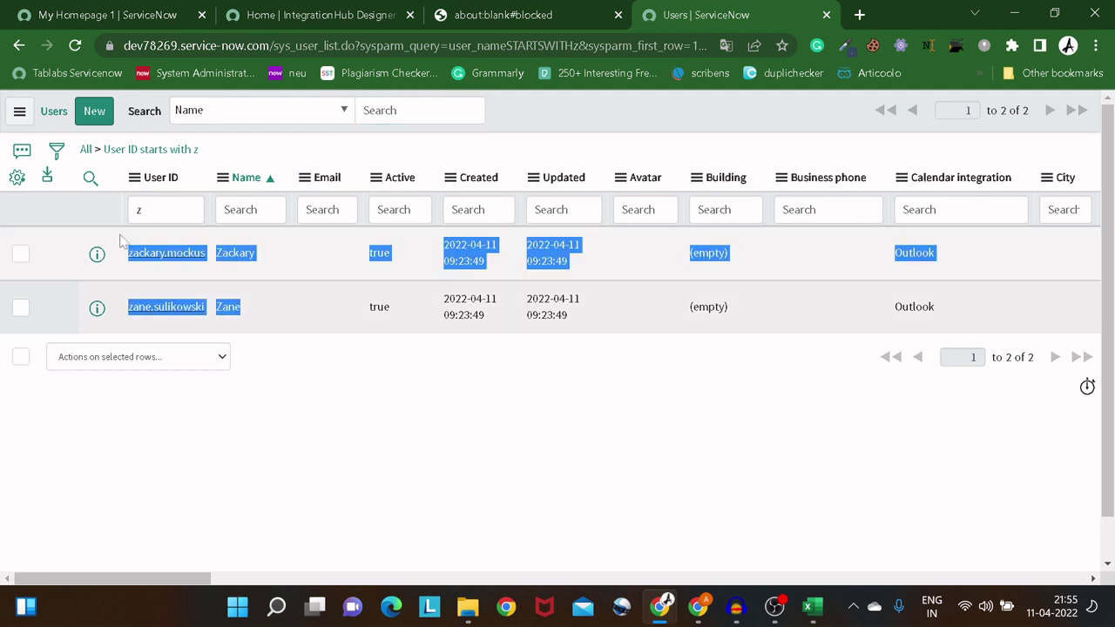
left_click(392, 378)
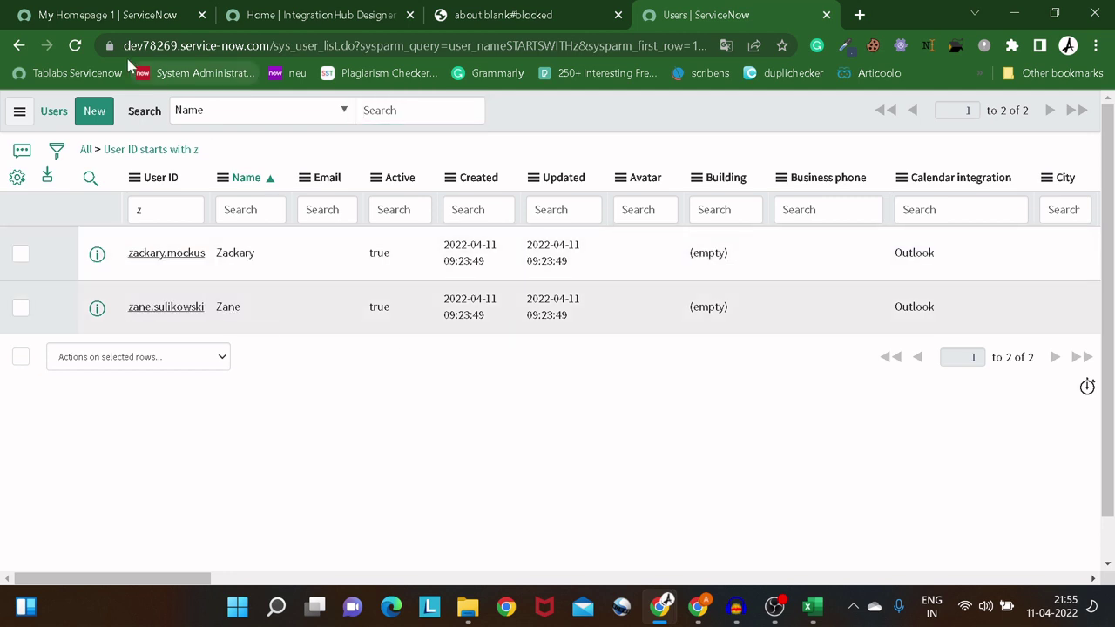
- Return to the Import users execution summary to review its header, and switch to the ServiceNow My Homepage 1 page
left_click(314, 17)
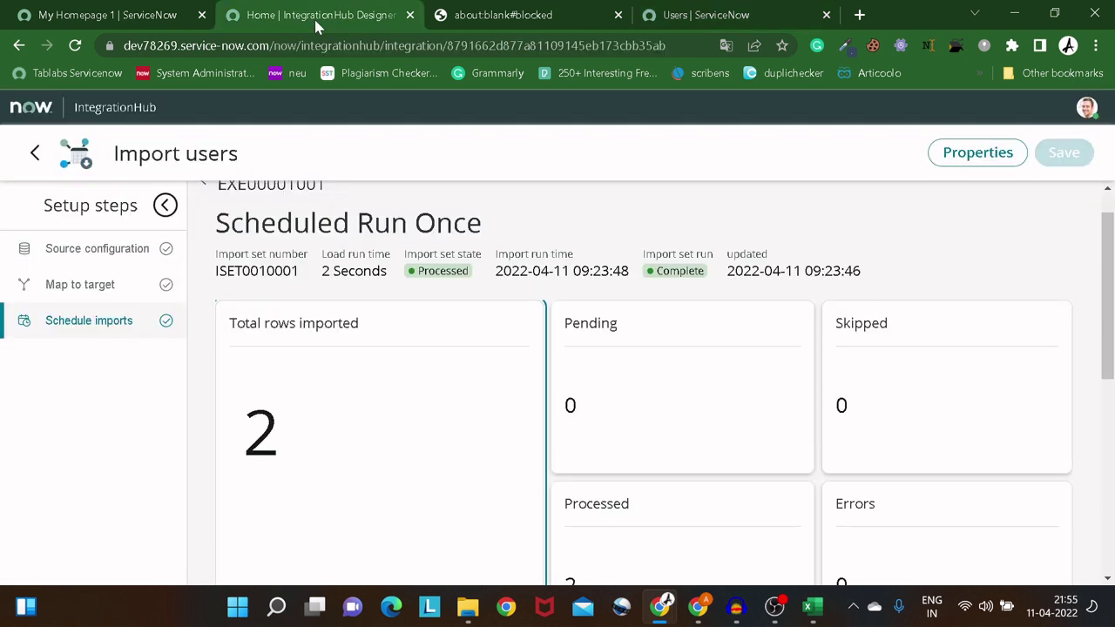
scroll(226, 349, "up", 1)
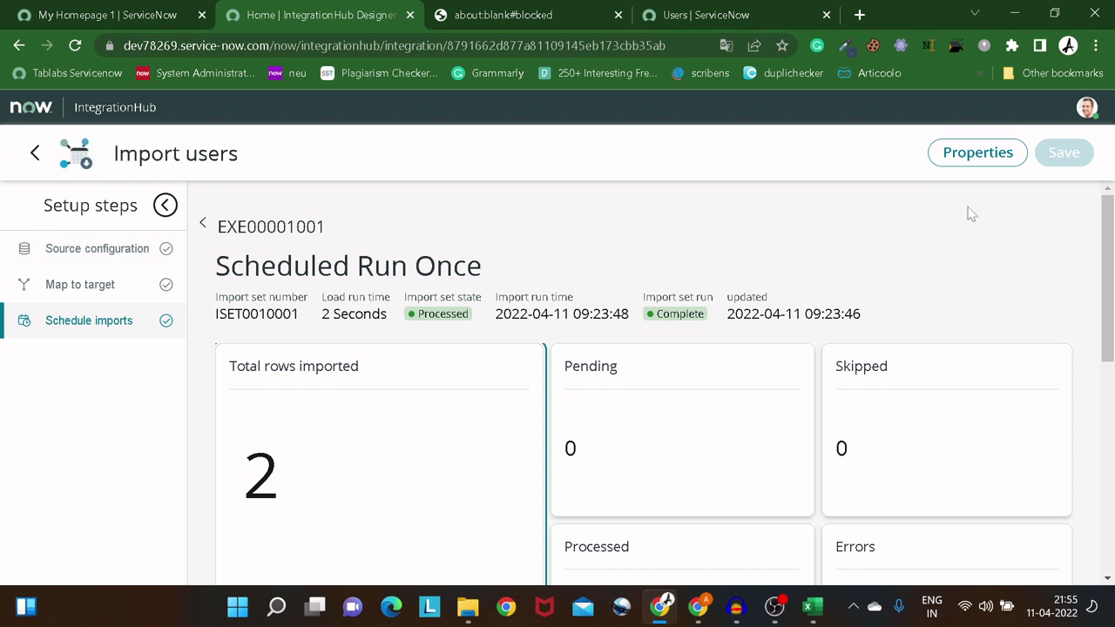
left_click(156, 16)
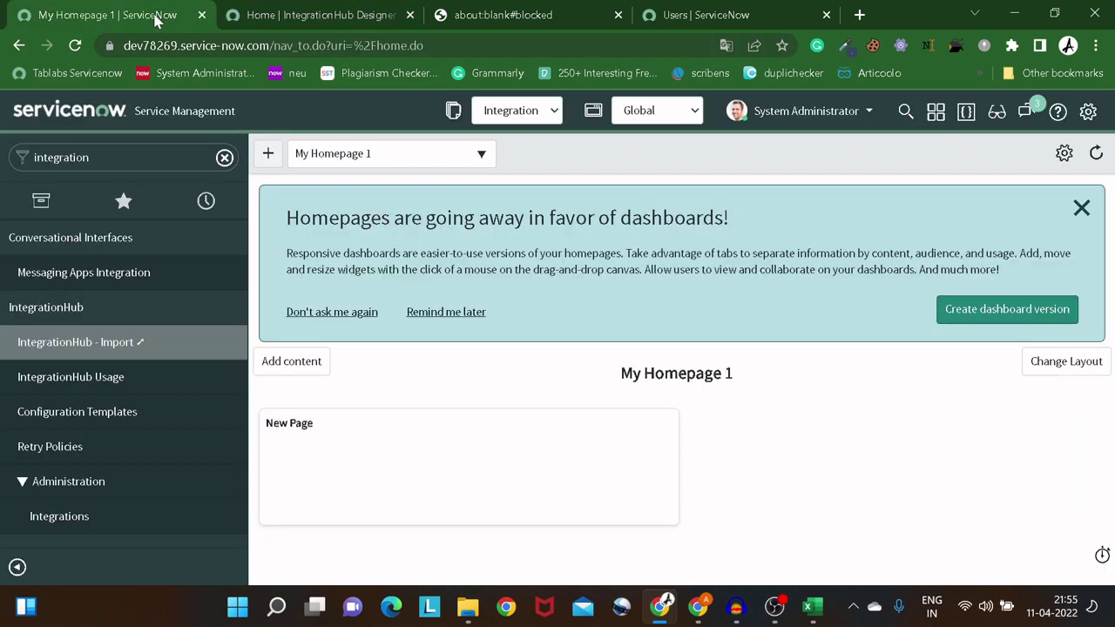